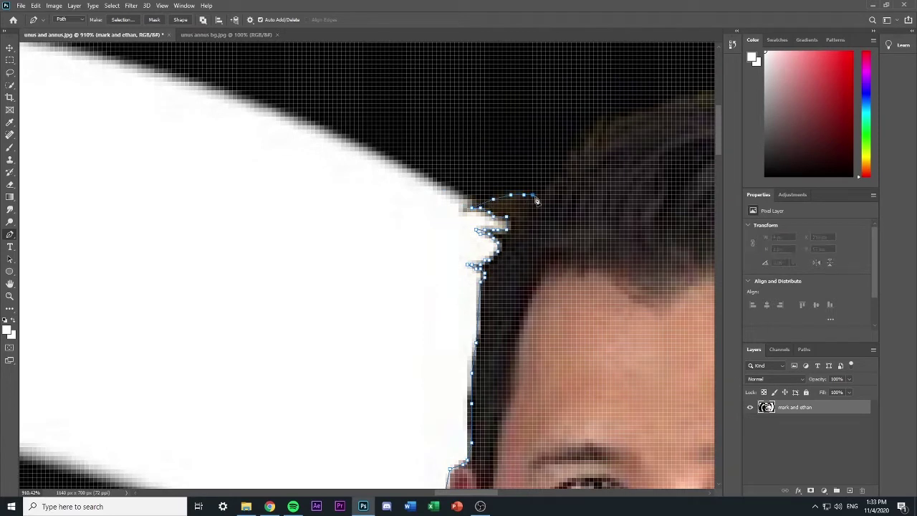
Step: Continue the pen path over the top of the hair of the man in white and down to his ear
scroll(457, 344, right, 5)
click(331, 99)
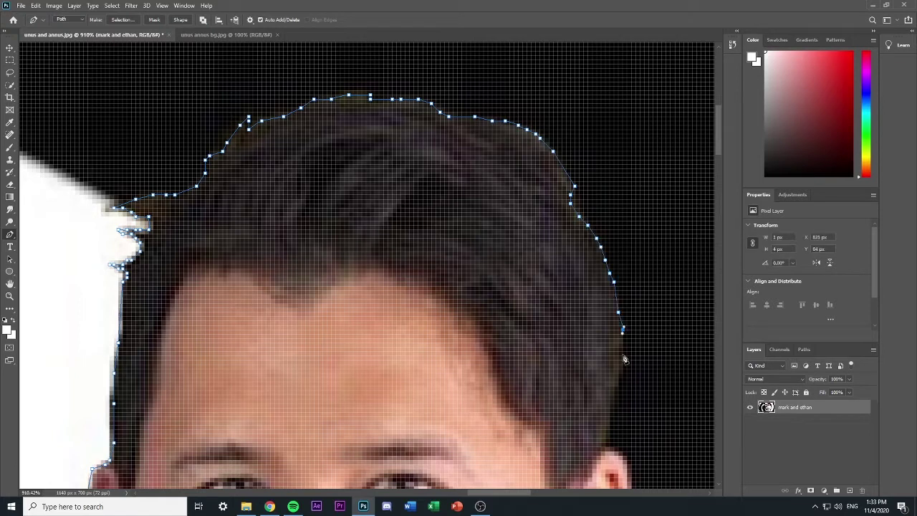
scroll(613, 451, down, 2)
click(625, 307)
click(631, 333)
click(628, 347)
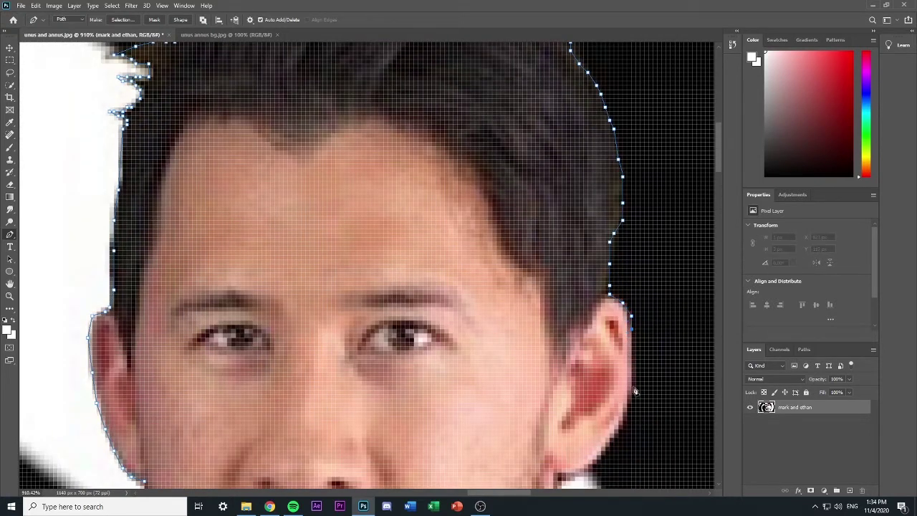
Step: Trace the pen path around the man's ear and down the side of his neck to the jacket collar
click(632, 390)
scroll(630, 394, down, 3)
click(627, 305)
click(570, 366)
click(557, 366)
scroll(558, 287, down, 4)
click(554, 248)
click(566, 261)
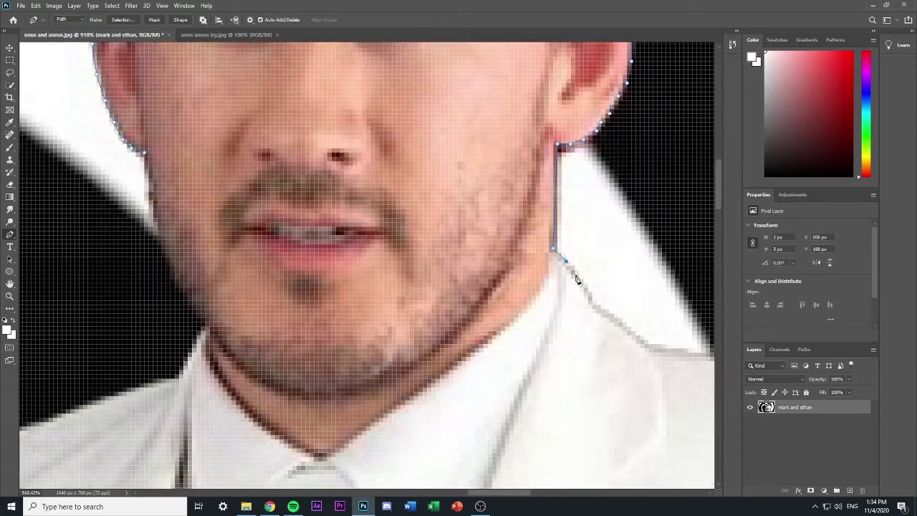
Step: Extend the pen path along the edge of the collar and across the top of the white jacket's shoulder
click(614, 317)
click(628, 326)
click(649, 343)
click(671, 348)
click(711, 353)
scroll(412, 370, right, 3)
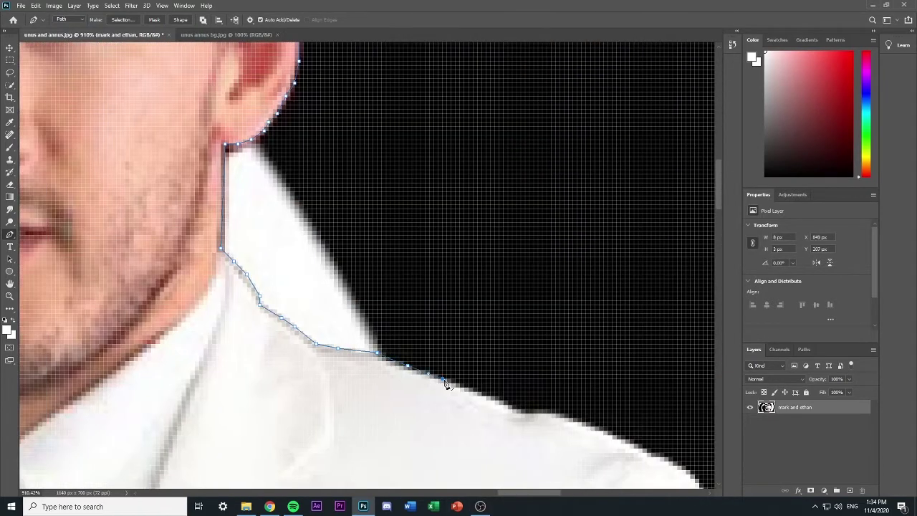
click(604, 430)
click(625, 440)
click(647, 452)
scroll(659, 372, down, 2)
scroll(537, 358, right, 3)
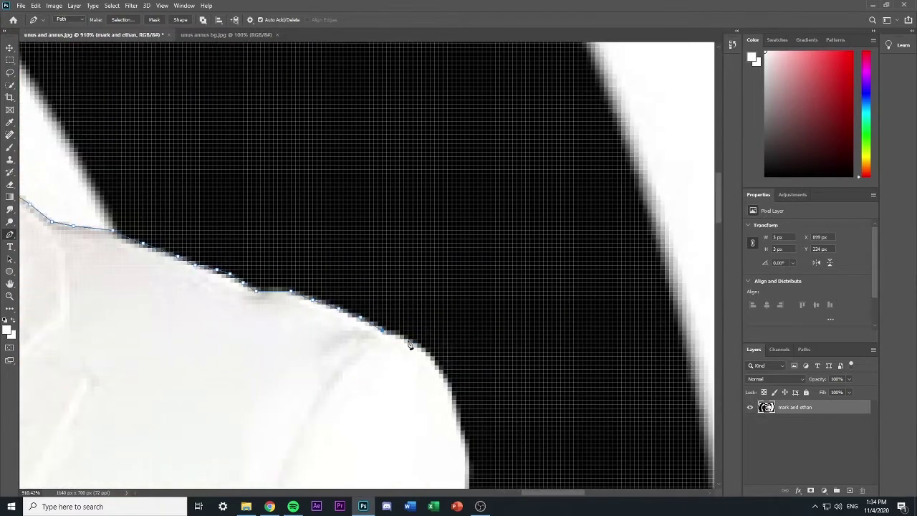
Step: Trace the pen path around the rounded end of the shoulder onto the upper sleeve
click(447, 387)
click(451, 404)
click(461, 426)
click(465, 448)
scroll(474, 361, down, 3)
click(465, 309)
click(465, 341)
scroll(469, 337, down, 1)
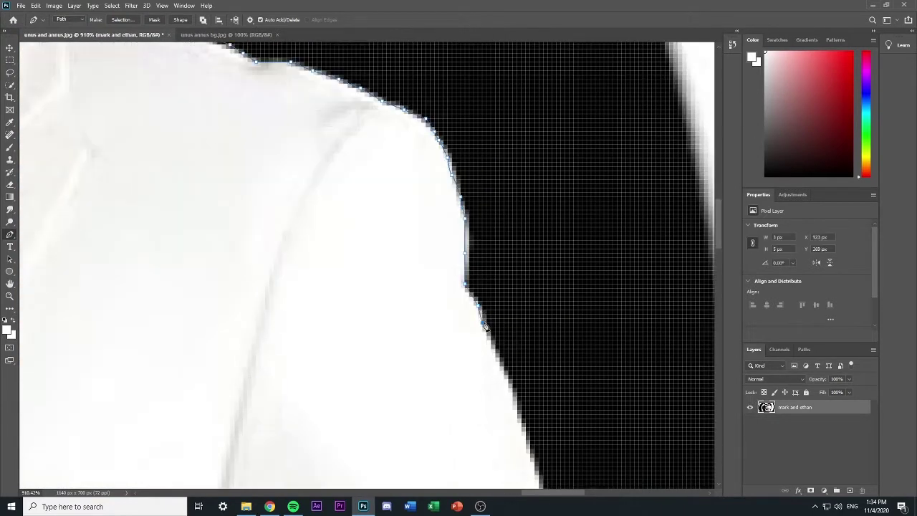
Step: Extend the pen path down the outer edge of the white sleeve towards the elbow
click(519, 414)
scroll(523, 336, down, 2)
click(526, 313)
click(535, 344)
click(552, 418)
scroll(590, 289, down, 3)
click(560, 276)
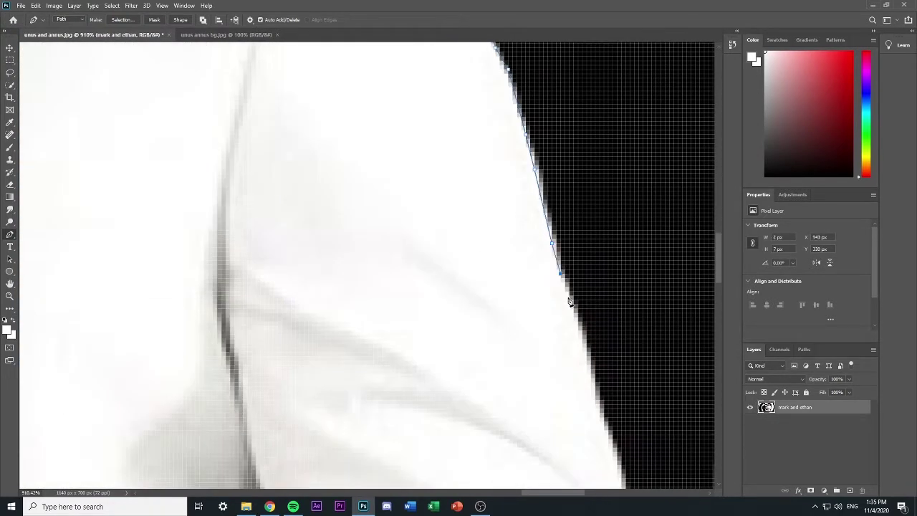
click(569, 307)
click(621, 360)
scroll(640, 364, down, 2)
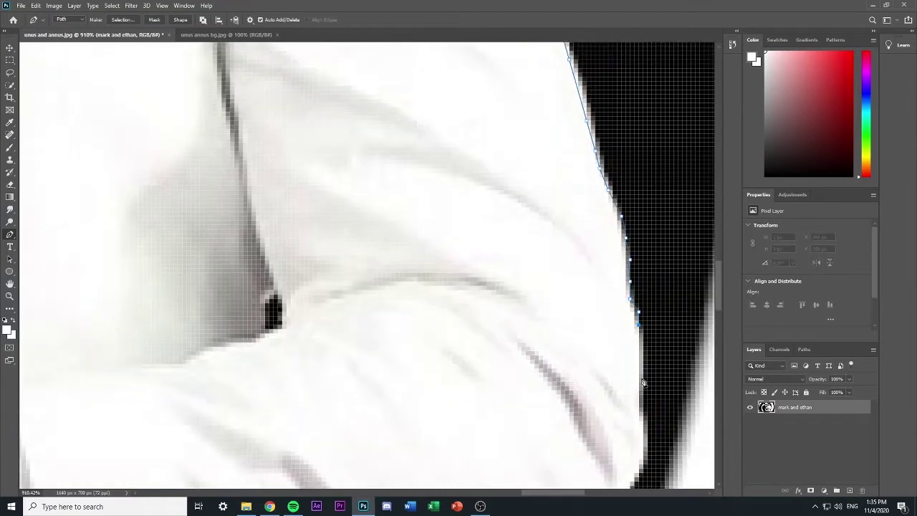
Step: Trace the pen path around the elbow and along the underside of the forearm to the jacket's side
scroll(643, 461, down, 2)
click(621, 338)
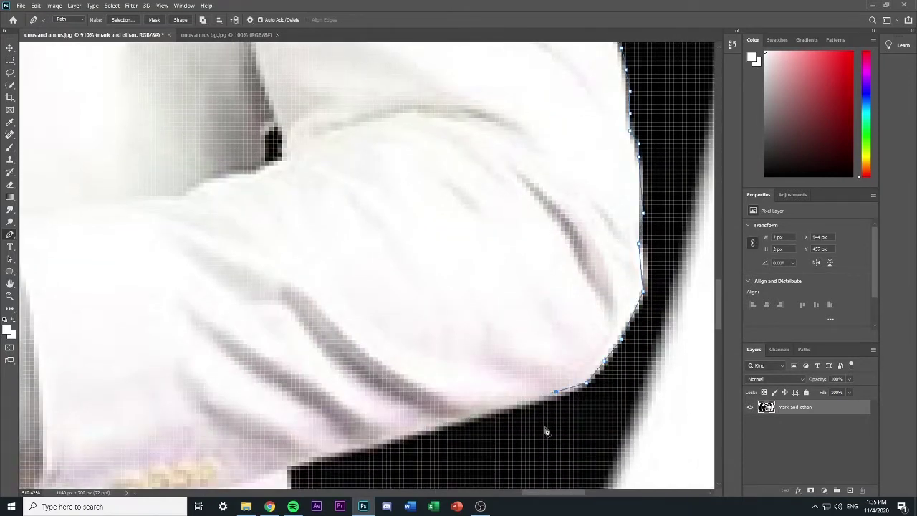
click(287, 466)
scroll(374, 367, down, 1)
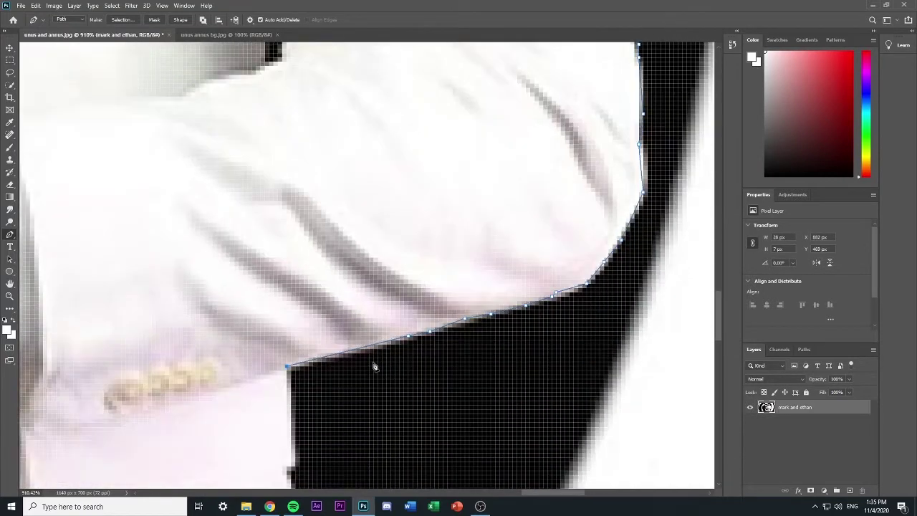
Step: Extend the pen path down the jacket's side edge below the forearm to the hem
scroll(325, 331, down, 2)
scroll(306, 278, down, 1)
click(295, 276)
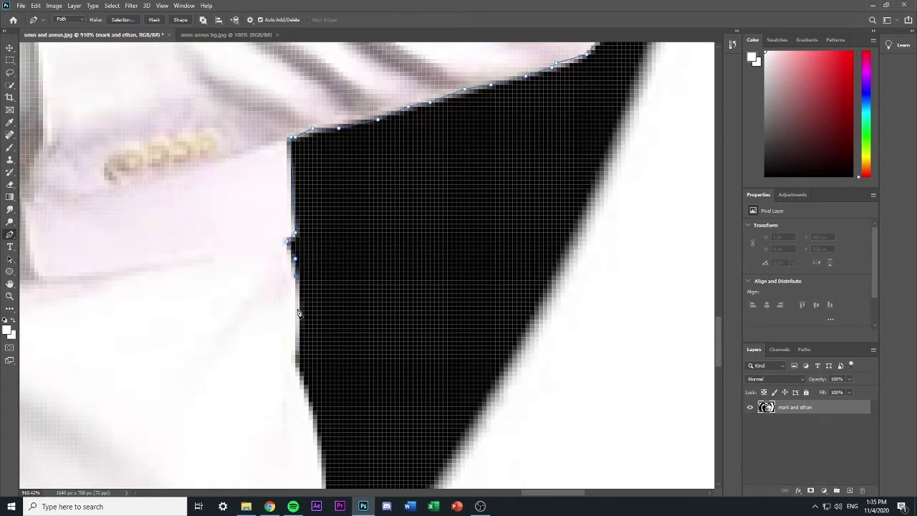
click(295, 362)
scroll(301, 336, down, 1)
click(313, 308)
click(321, 382)
scroll(326, 316, down, 2)
scroll(330, 438, down, 1)
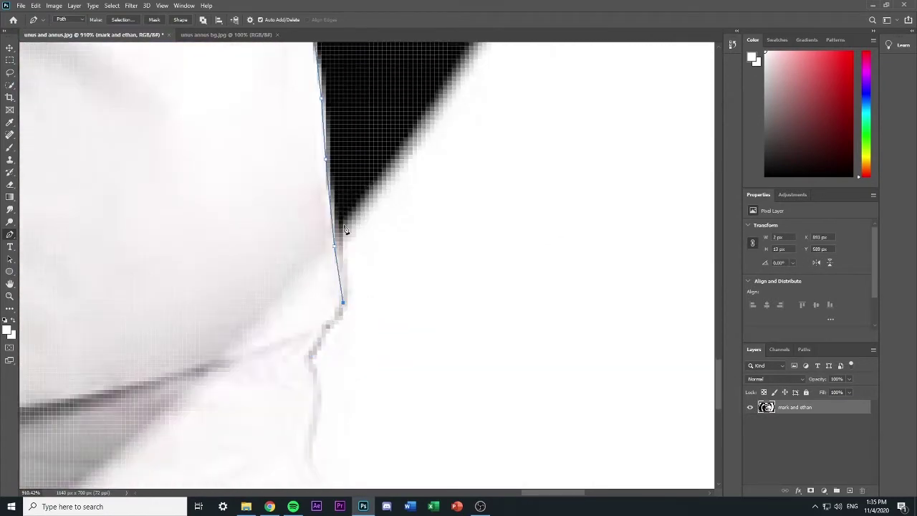
Step: Trace the pen path around the jacket hem and down the trouser edge, closing the outline below the image
mouse_move(341, 332)
mouse_down()
mouse_move(324, 338)
mouse_move(330, 334)
mouse_up()
scroll(326, 276, down, 2)
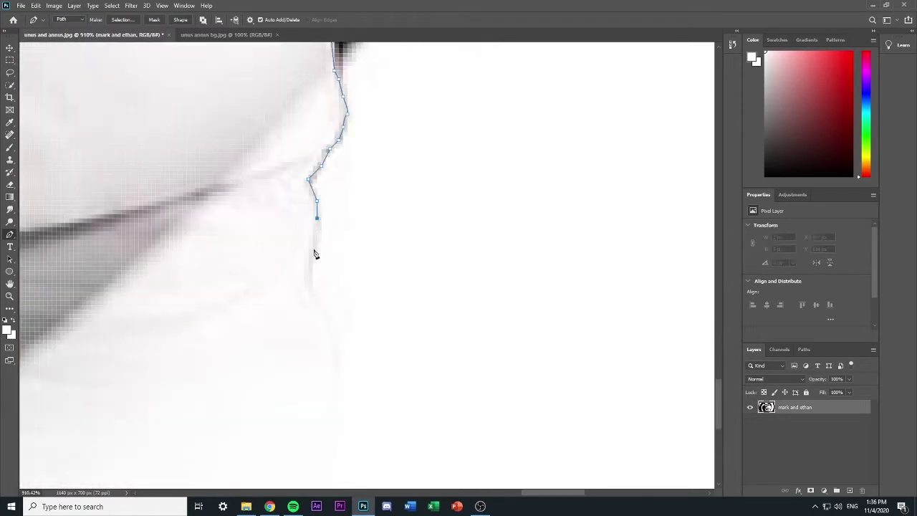
click(316, 289)
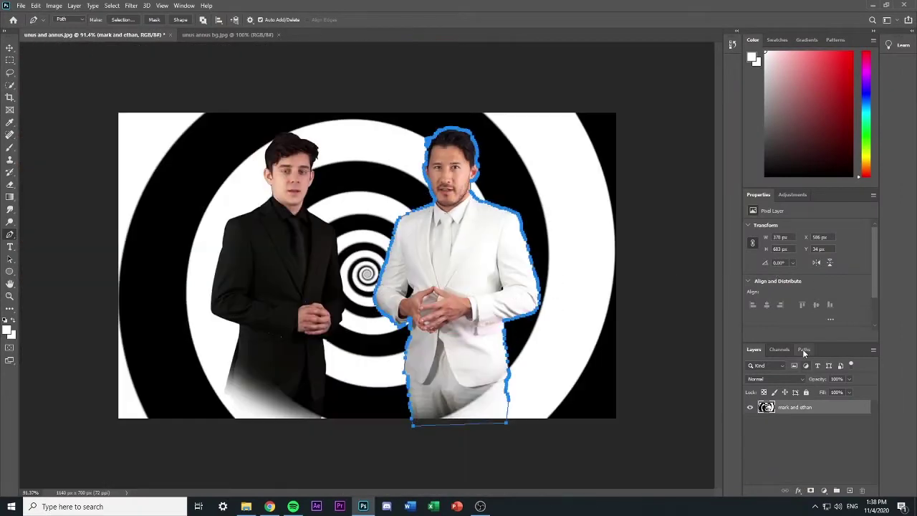
click(804, 350)
click(755, 350)
click(124, 20)
click(521, 114)
click(70, 20)
click(122, 27)
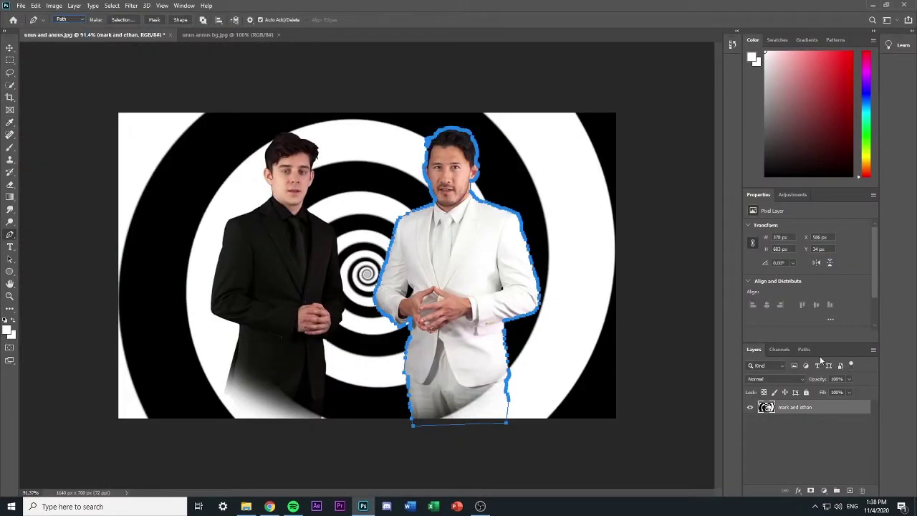
click(76, 20)
click(76, 27)
click(76, 20)
click(71, 35)
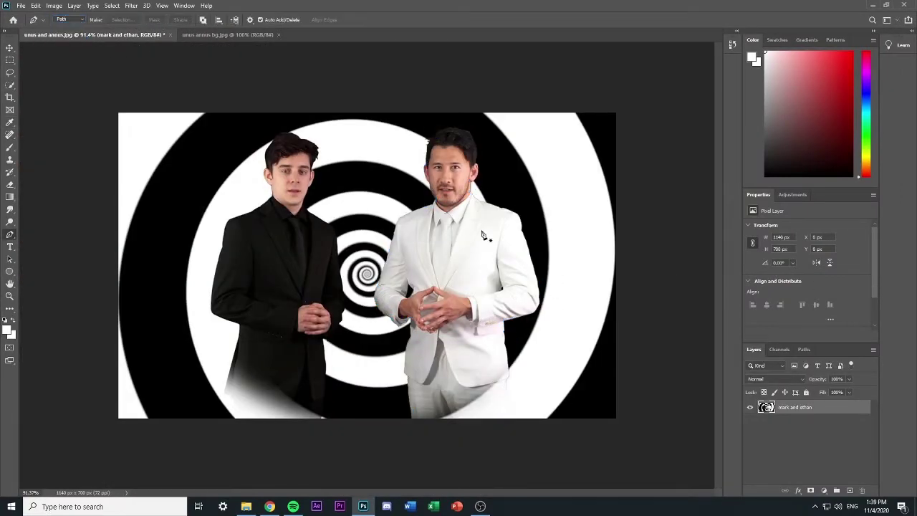
Step: Turn the path into a selection and copy the man in white into the unus annus bg.jpg document
key(ctrl+Return)
click(804, 349)
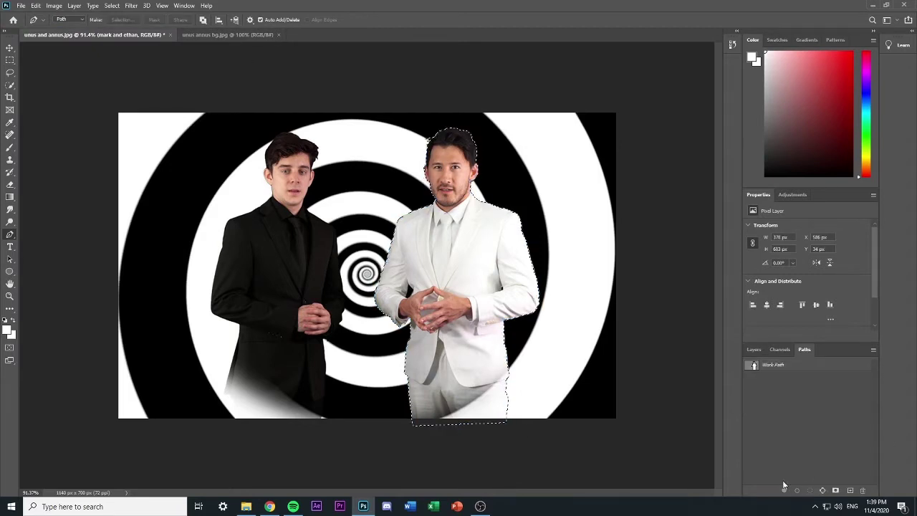
key(ctrl+c)
click(223, 35)
key(ctrl+v)
Step: Move the pasted man so he stands just to the right of the spiral's centre, and show the layer list
key(v)
drag(406, 267, 533, 283)
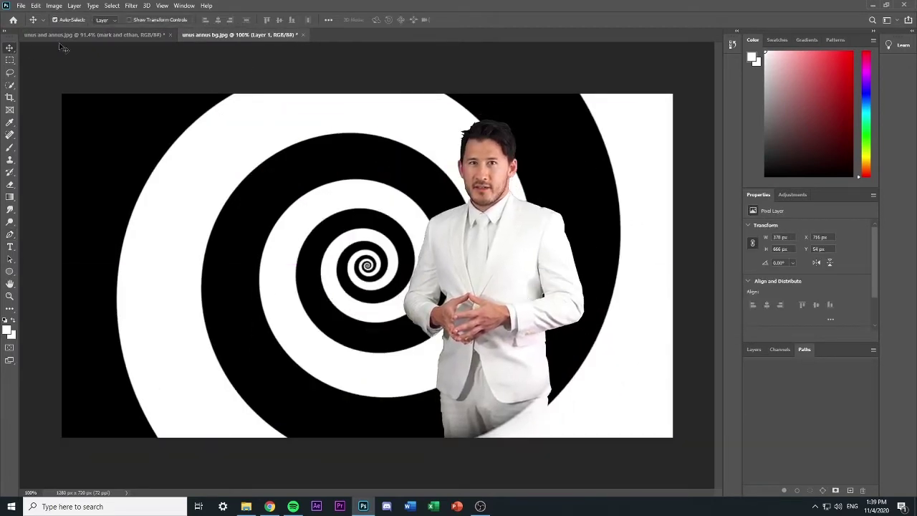
click(65, 35)
click(223, 35)
drag(494, 247, 470, 247)
click(754, 350)
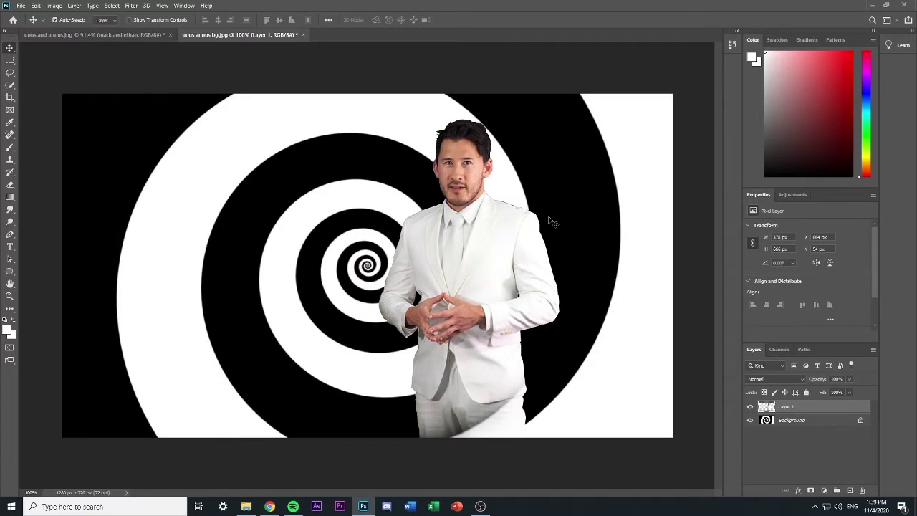
Step: Create a new layer named "mark eyes" and paint both of the man's eyes solid black on it
scroll(453, 145, up, 5)
key(ctrl+shift+n)
text(eyes)
key(Return)
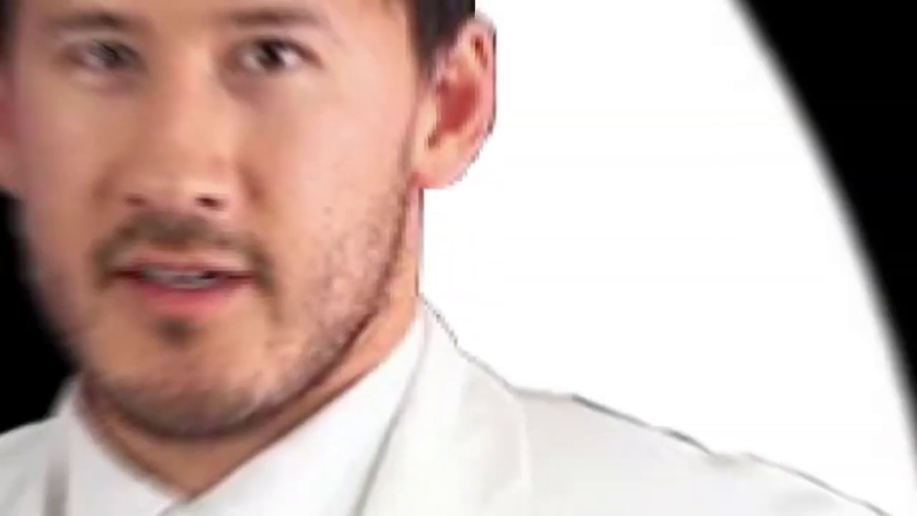
drag(260, 152, 283, 153)
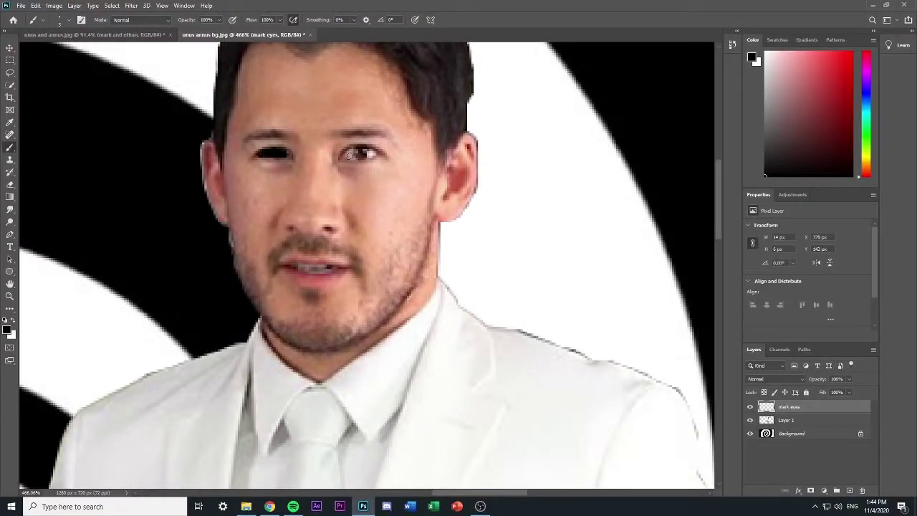
scroll(392, 167, down, 10)
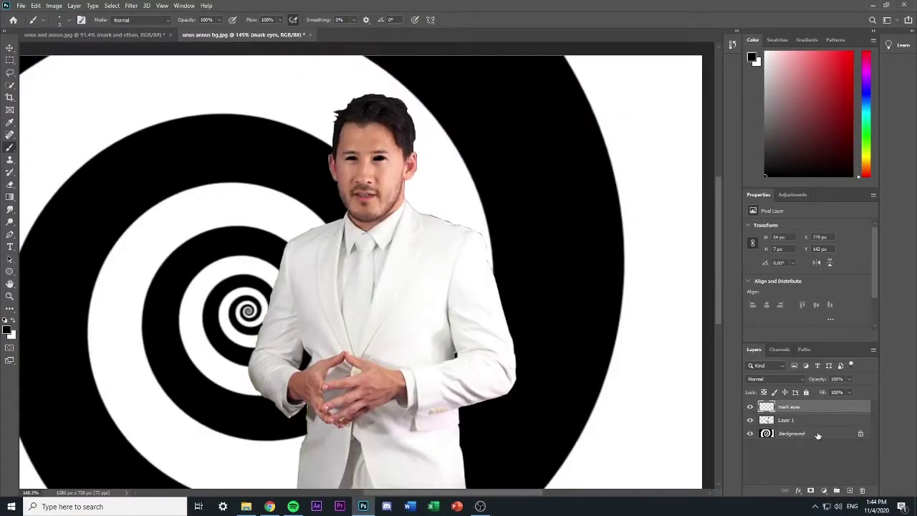
Step: Add a white Outer Glow in Screen mode at 75% opacity to the mark eyes layer, slightly reducing its spread and size
right_click(810, 408)
click(819, 19)
click(431, 303)
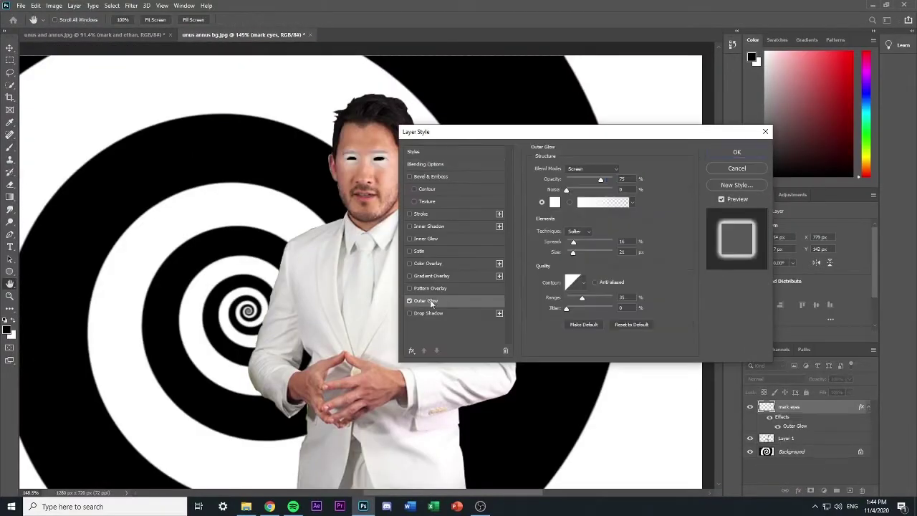
drag(574, 243, 572, 244)
drag(573, 253, 572, 256)
click(736, 152)
key(b)
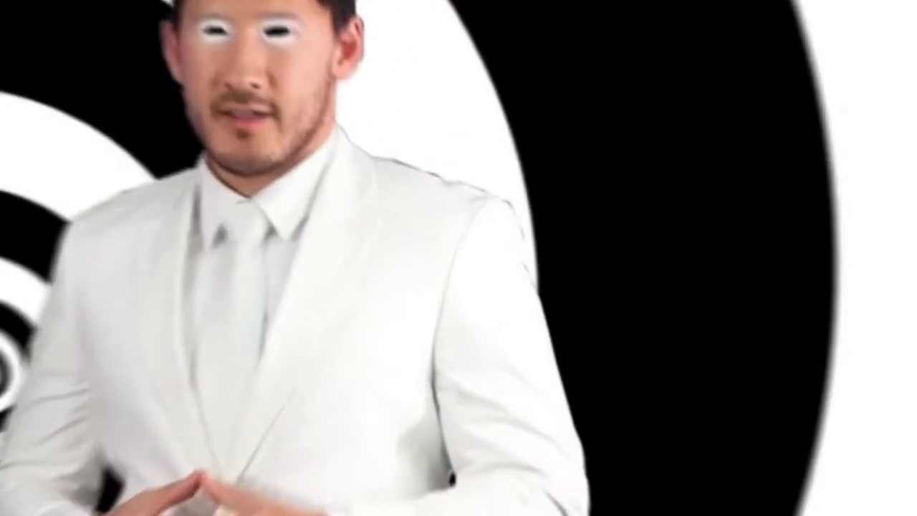
Step: Add a Levels adjustment below the mark eyes layer, clip it to Layer 1, and raise its output black level to about halfway
click(824, 491)
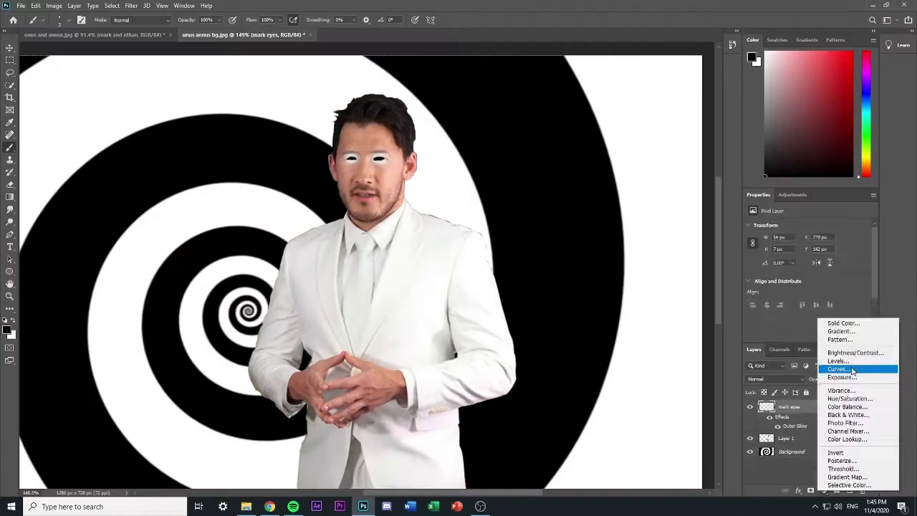
click(840, 361)
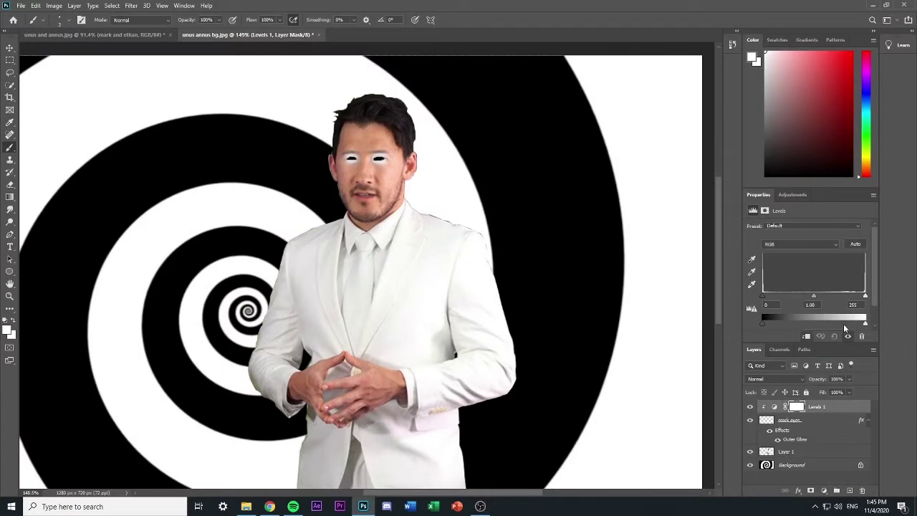
drag(824, 407, 817, 444)
drag(762, 323, 681, 322)
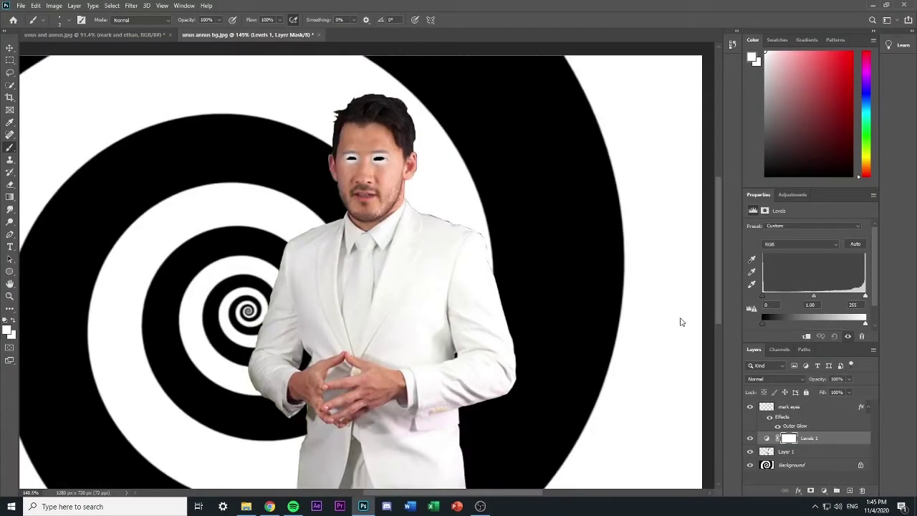
click(806, 336)
drag(762, 323, 810, 323)
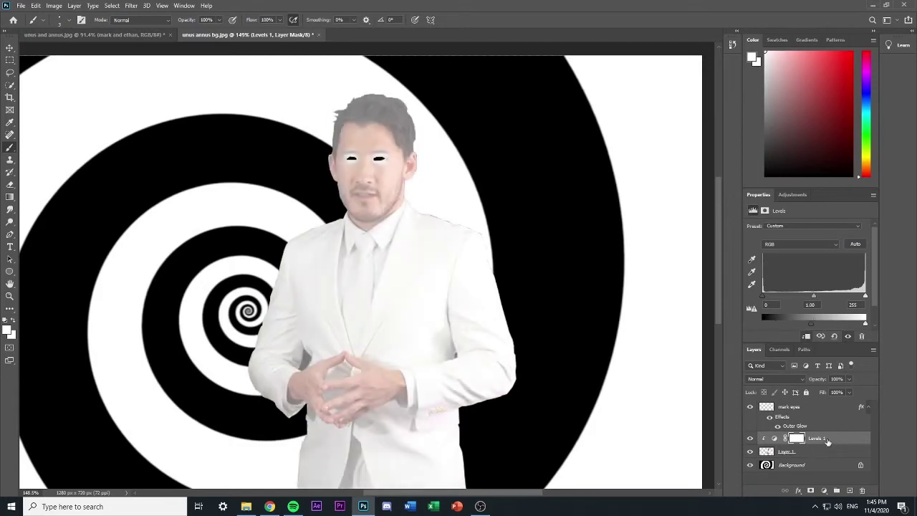
Step: Add an Inner Glow to Layer 1 with a black colour and the Normal blend mode
double_click(828, 451)
click(430, 238)
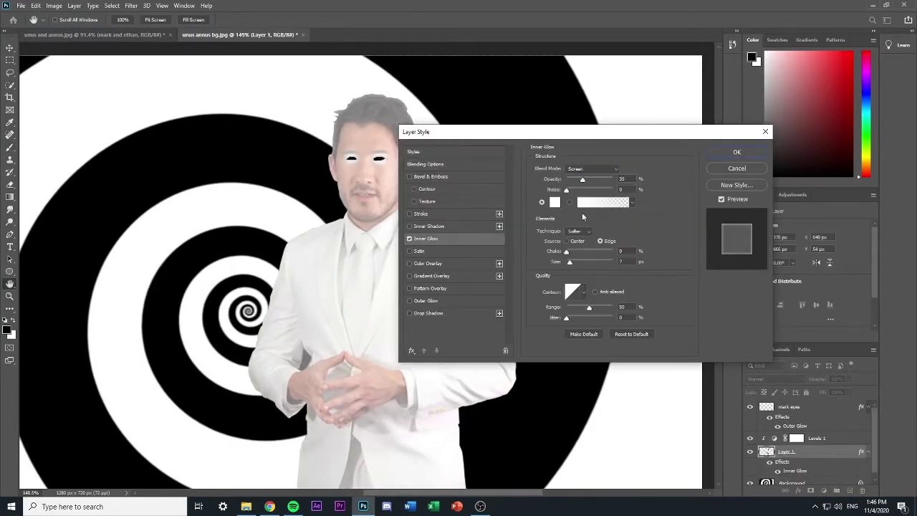
click(555, 202)
click(334, 241)
click(546, 106)
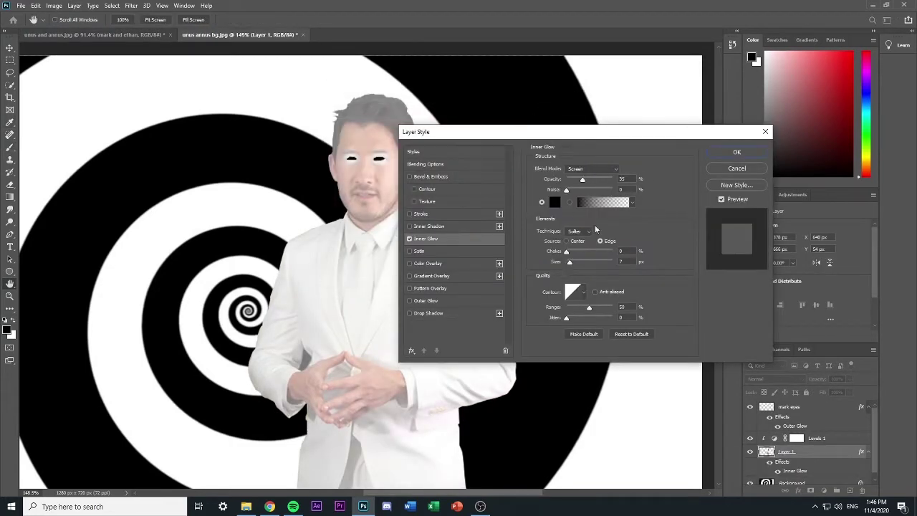
click(593, 168)
click(577, 174)
Step: Set the inner glow's range to 1%, choke to 0% and size to 6 px, with Edge as its source
mouse_move(567, 252)
mouse_down()
mouse_move(613, 253)
mouse_move(570, 252)
mouse_up()
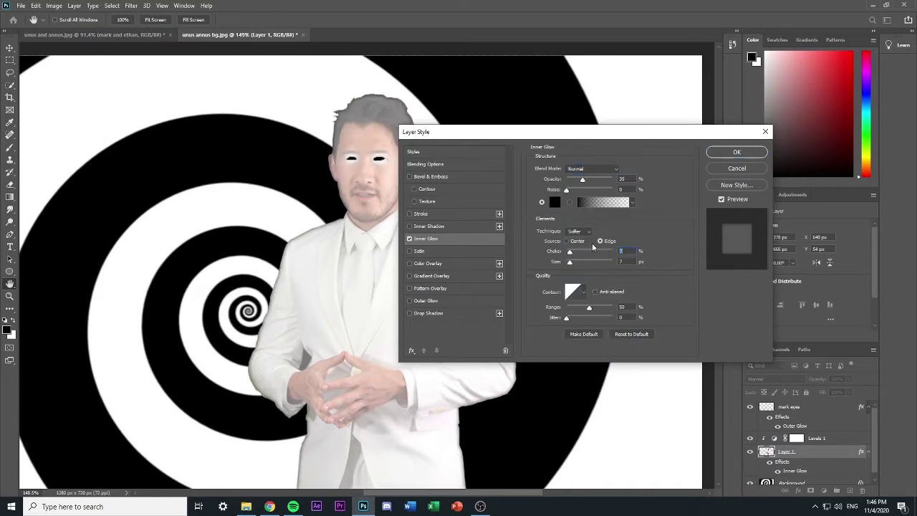
drag(590, 308, 565, 309)
drag(567, 318, 588, 321)
click(571, 251)
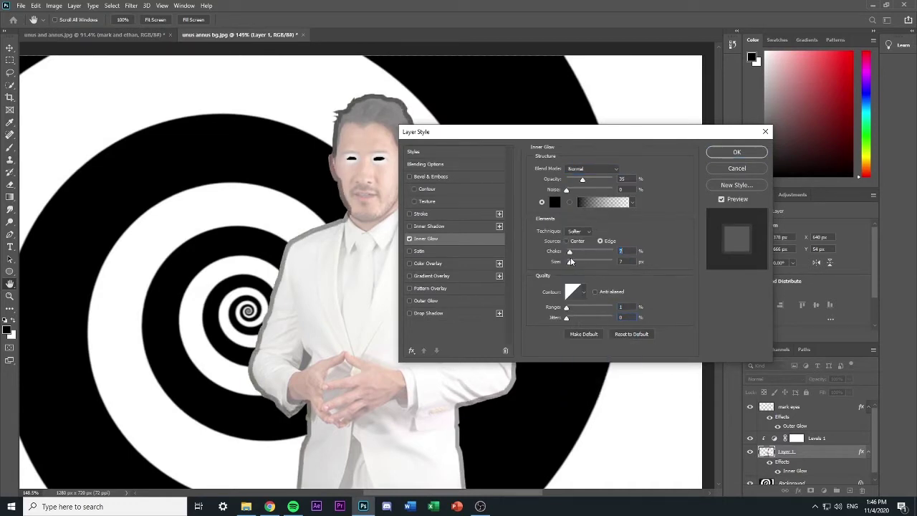
click(569, 241)
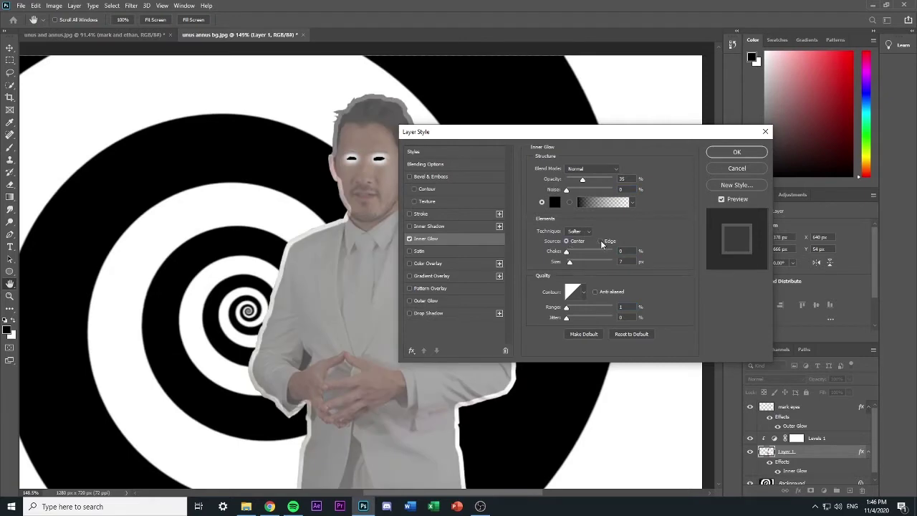
click(601, 243)
drag(570, 262, 570, 263)
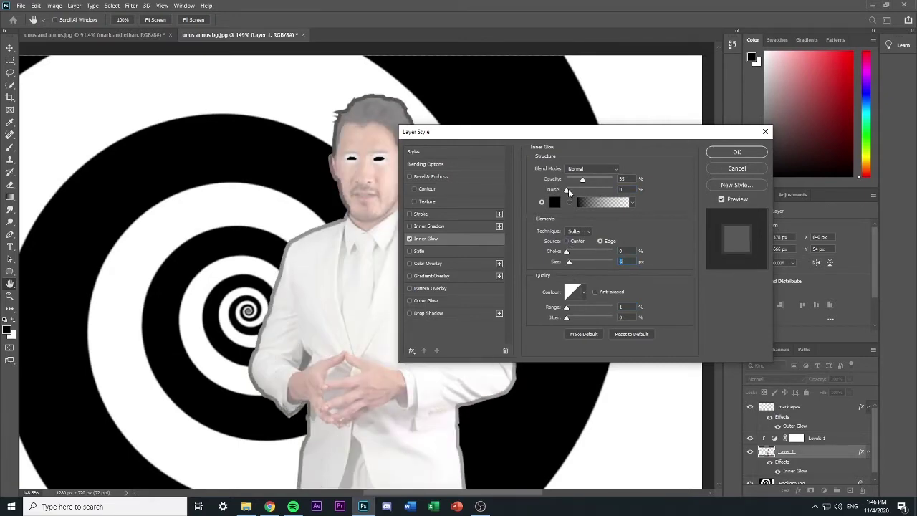
Step: Change the inner glow's technique to Precise, keeping the Normal blend mode and Edge source
click(591, 169)
click(582, 179)
click(569, 242)
click(604, 242)
click(579, 231)
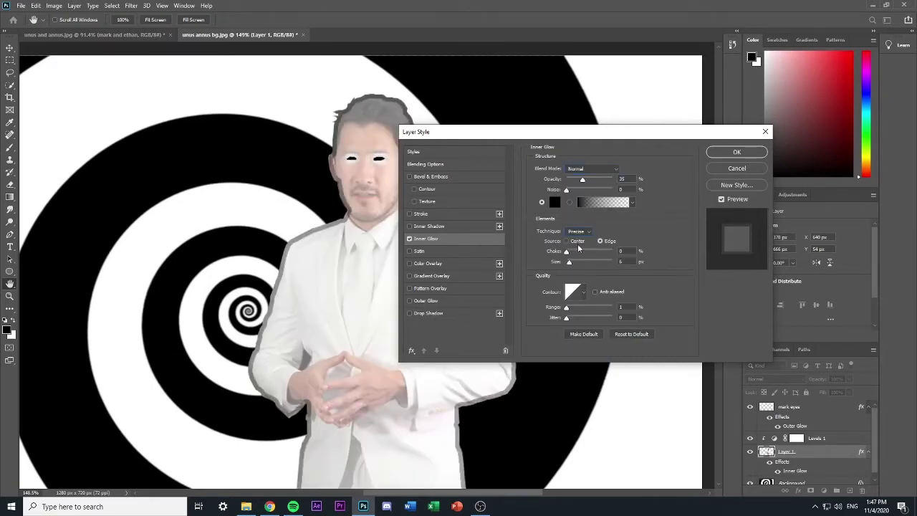
Step: Set the inner glow's technique to Softer and its range to about 41%, increase its size, and apply the layer style
click(577, 241)
drag(567, 308, 586, 310)
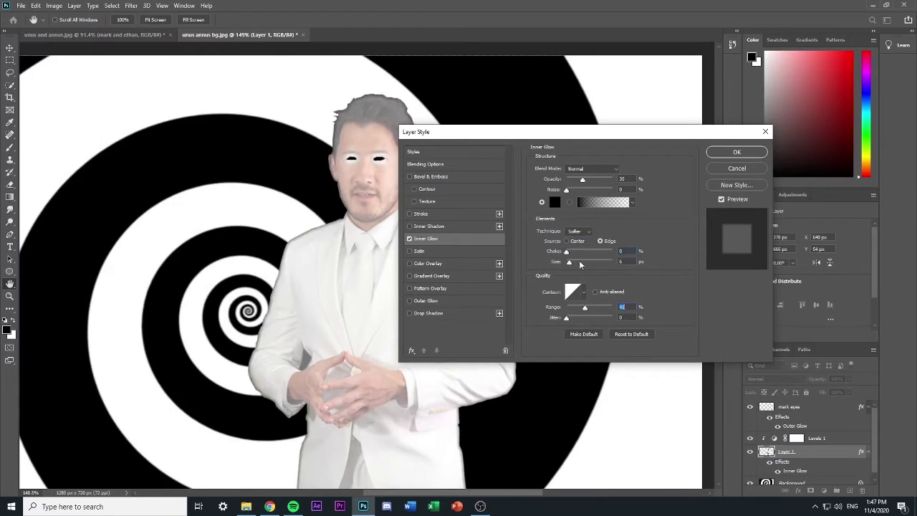
drag(570, 263, 576, 265)
click(719, 155)
click(796, 438)
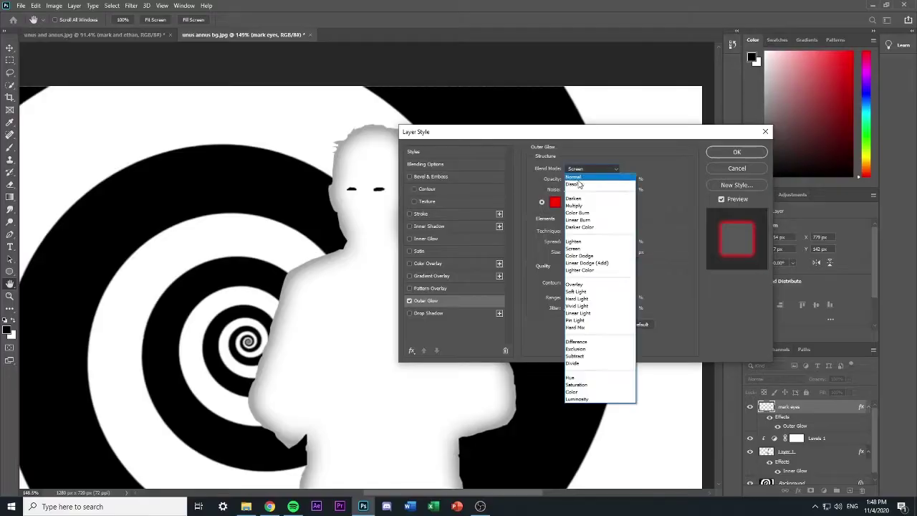
click(577, 177)
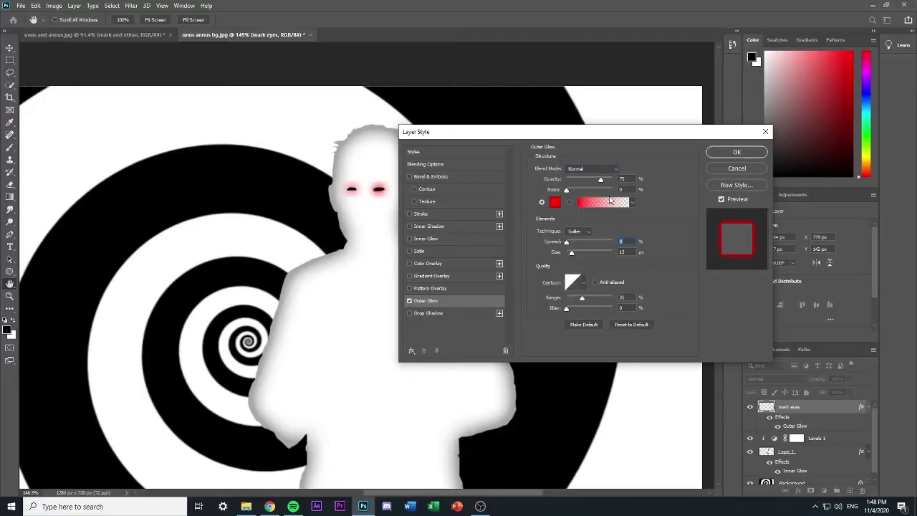
click(570, 202)
click(555, 202)
key(Escape)
key(Escape)
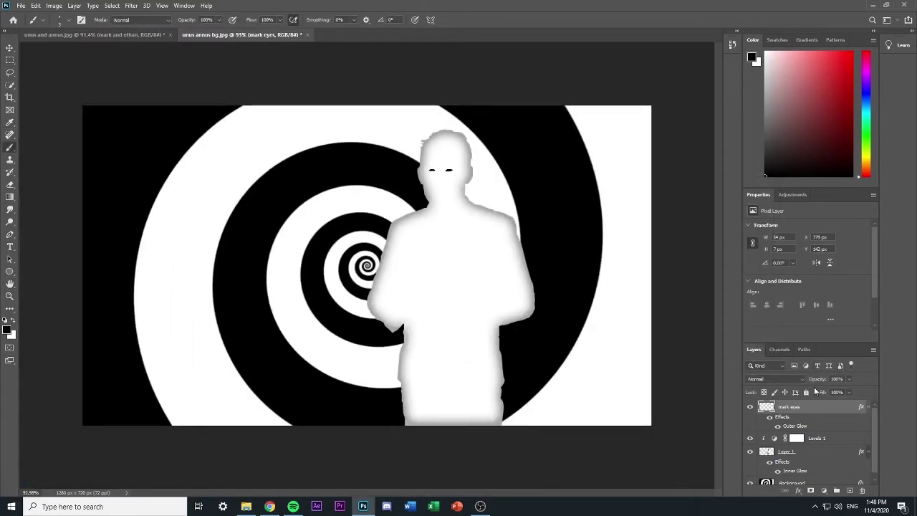
Step: Add an Outer Glow to Layer 1 with the Normal blend mode and a black colour
double_click(825, 451)
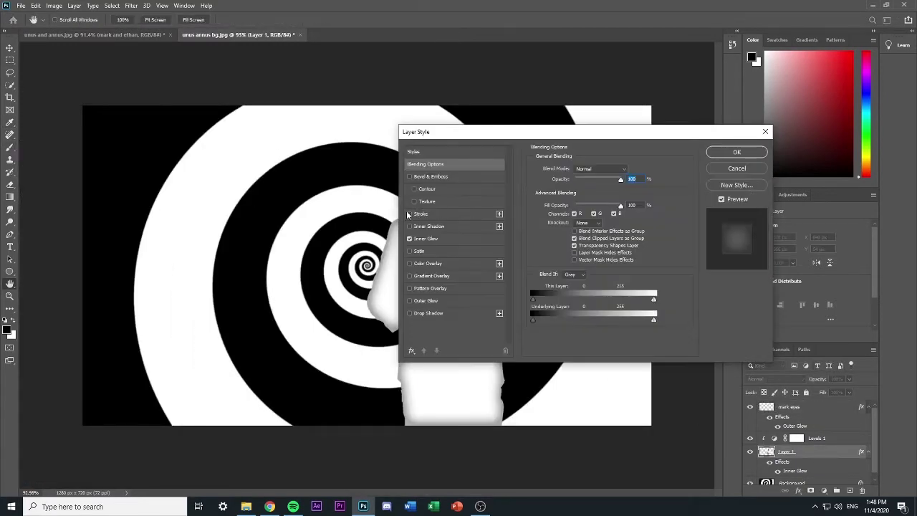
click(440, 302)
click(586, 170)
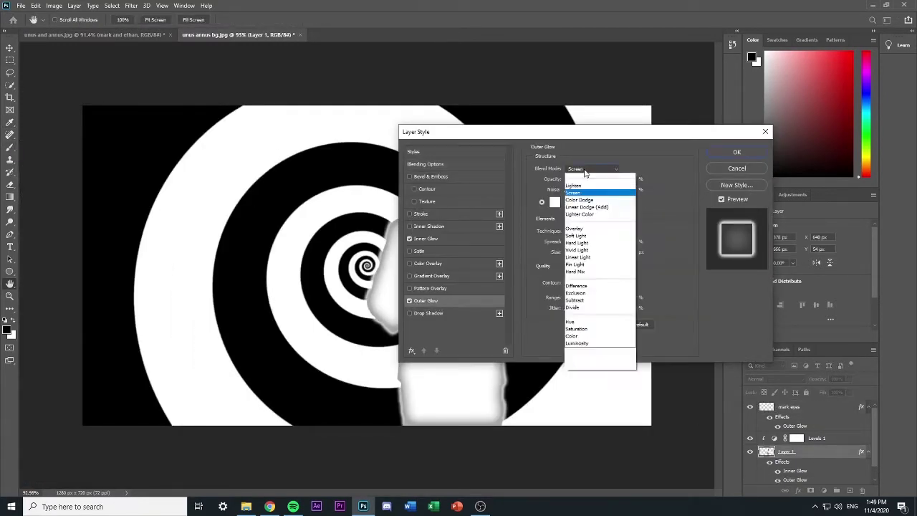
scroll(586, 176, up, 3)
click(585, 177)
click(556, 203)
drag(352, 207, 317, 278)
click(551, 113)
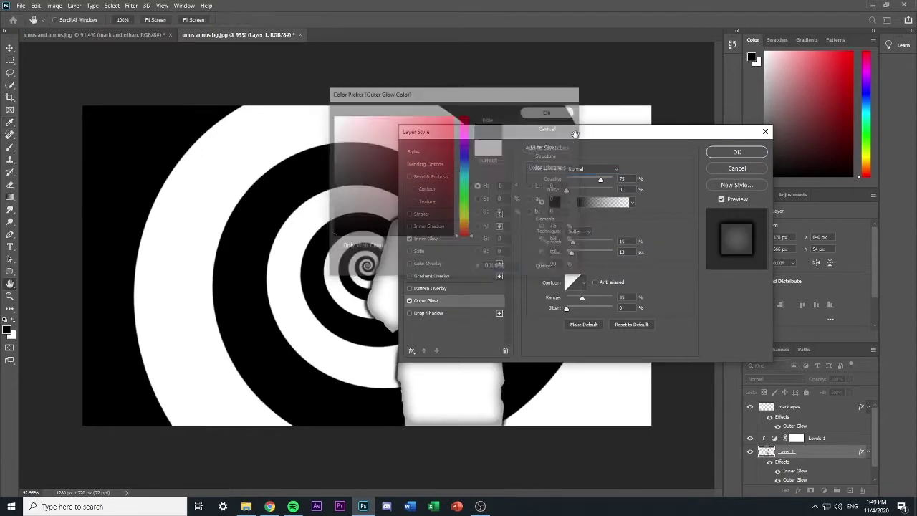
click(741, 152)
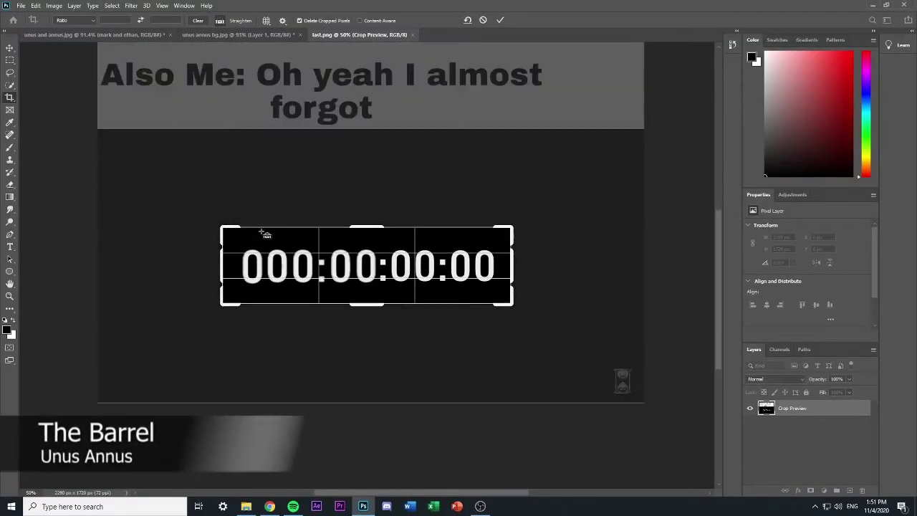
Step: Try bringing the cropped countdown strip from last.png into the spiral document below the Levels layer, and undo it
click(9, 48)
drag(206, 44, 444, 215)
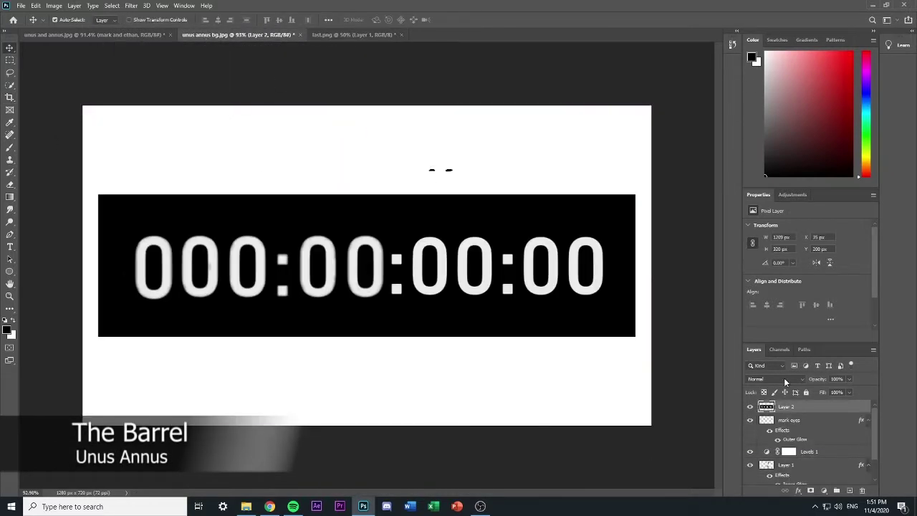
drag(803, 407, 786, 473)
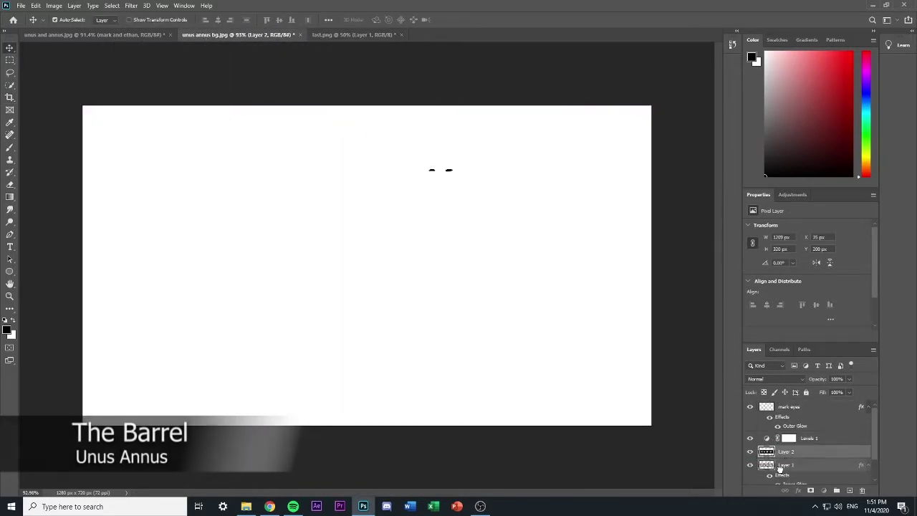
key(ctrl+z)
key(ctrl+z)
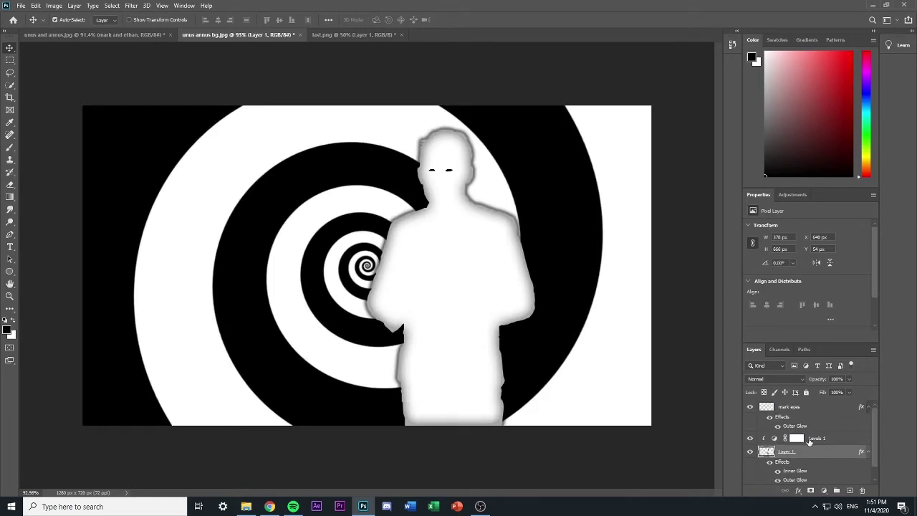
Step: Merge the mark eyes, Levels 1 and Layer 1 layers into a single layer
shift+click(796, 408)
right_click(797, 448)
click(838, 334)
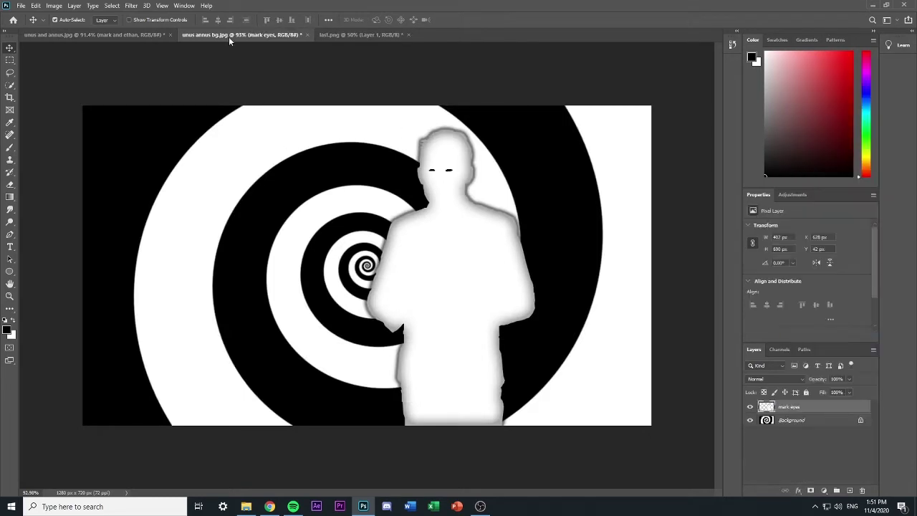
Step: Place the countdown strip from last.png in the spiral document, scale it to about 30% and position it over the figure's torso
drag(399, 285, 420, 280)
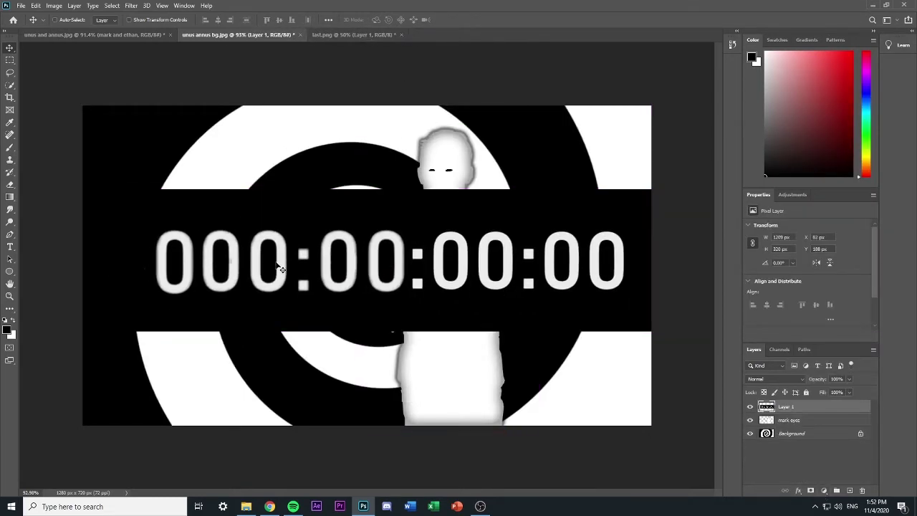
key(ctrl+t)
drag(656, 330, 468, 288)
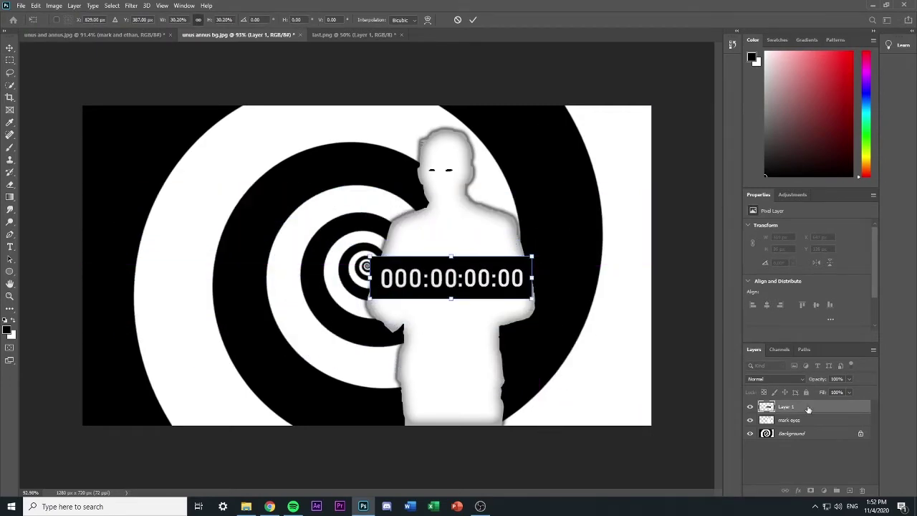
key(Return)
click(824, 490)
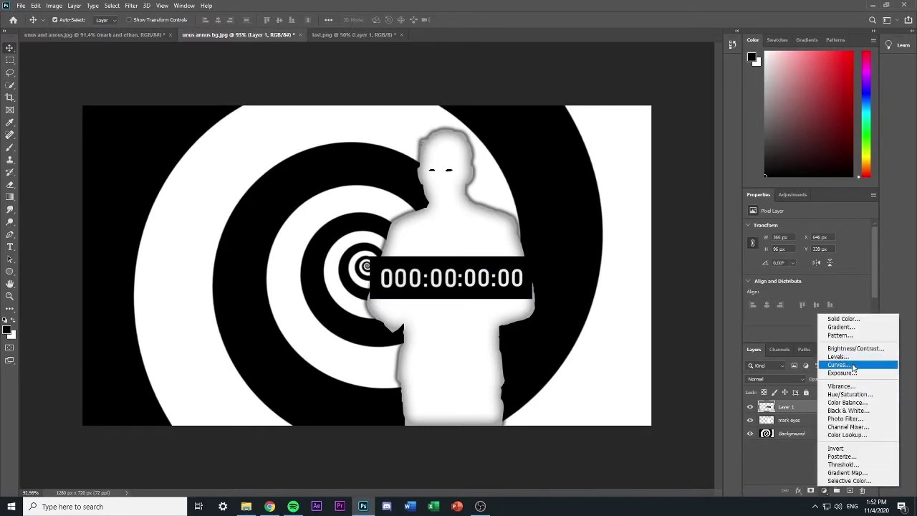
click(851, 365)
key(Delete)
Step: Add a Levels adjustment clipped to the countdown layer, swap its output black and white points to invert it, and keep the Normal blend mode
click(825, 490)
click(840, 356)
drag(865, 324, 763, 324)
drag(763, 324, 807, 324)
mouse_move(866, 324)
mouse_down()
mouse_move(762, 324)
mouse_move(866, 324)
mouse_up()
click(806, 337)
click(782, 379)
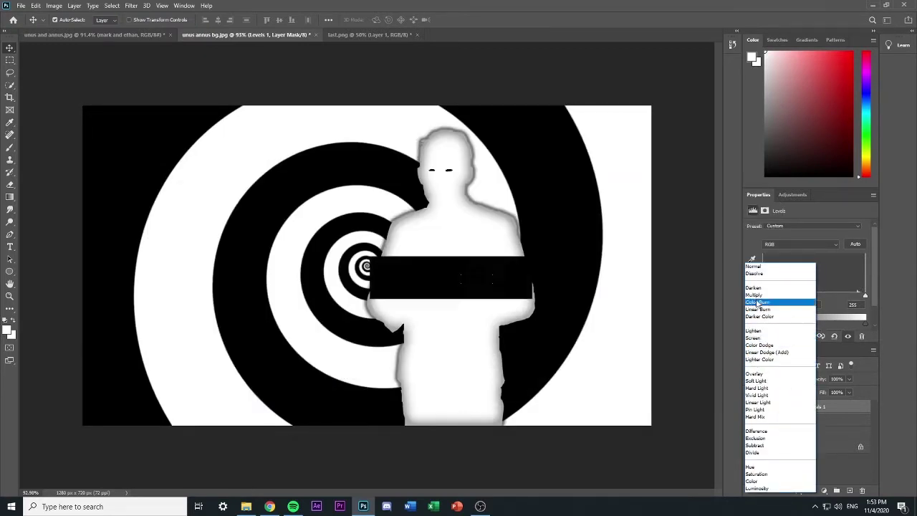
click(752, 266)
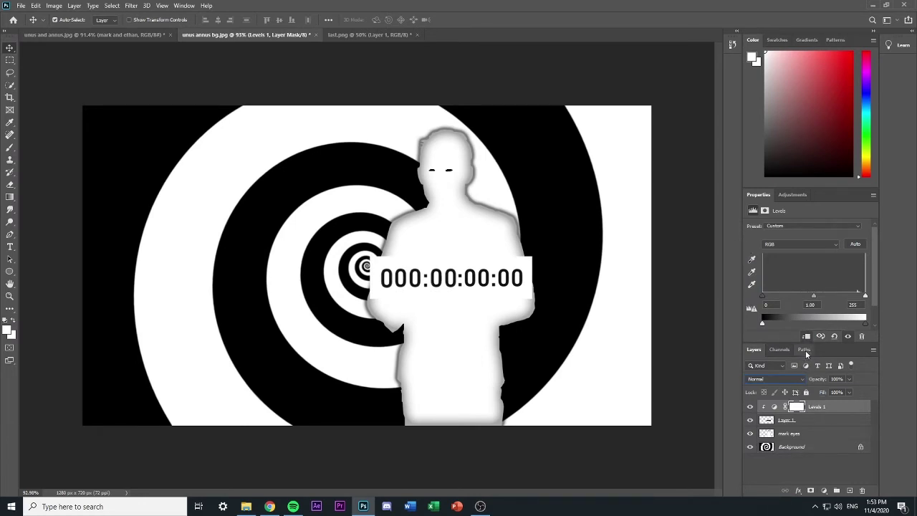
Step: Merge the Levels adjustment with the countdown layer and rename the merged layer to last
right_click(816, 423)
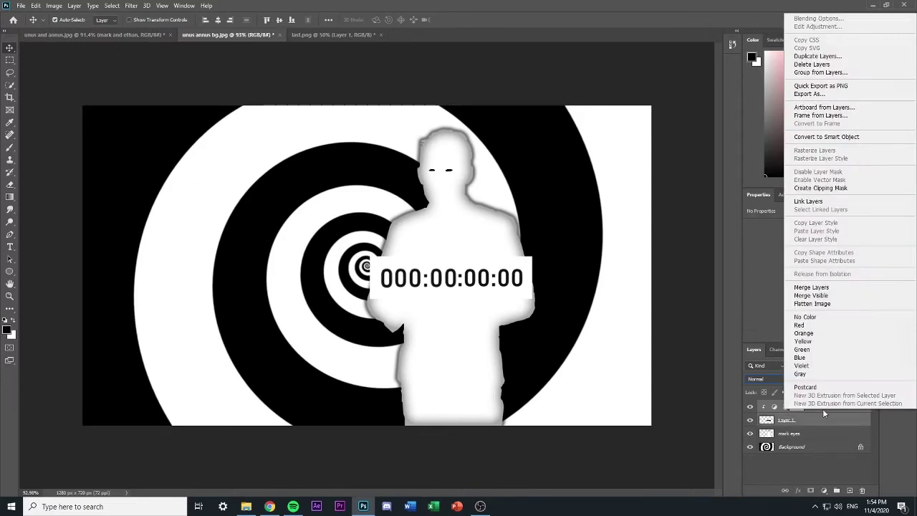
click(812, 287)
scroll(641, 303, up, 4)
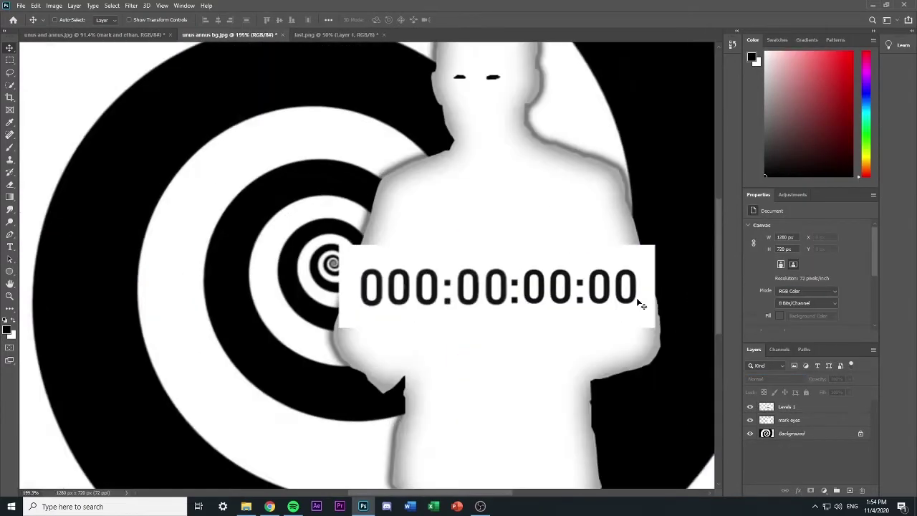
key(l)
click(784, 409)
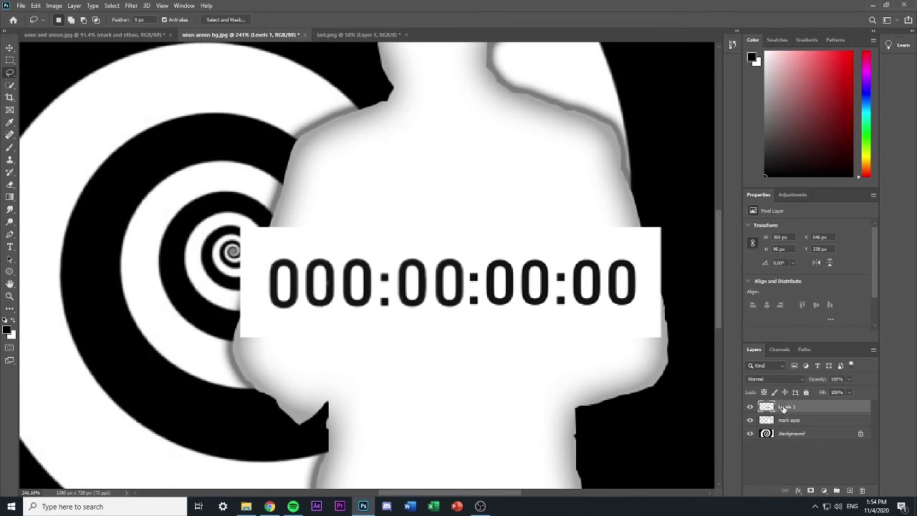
text(last)
key(Return)
Step: Set the last layer's blend mode to Linear Burn
click(10, 48)
scroll(559, 237, down, 5)
scroll(559, 237, up, 1)
click(775, 379)
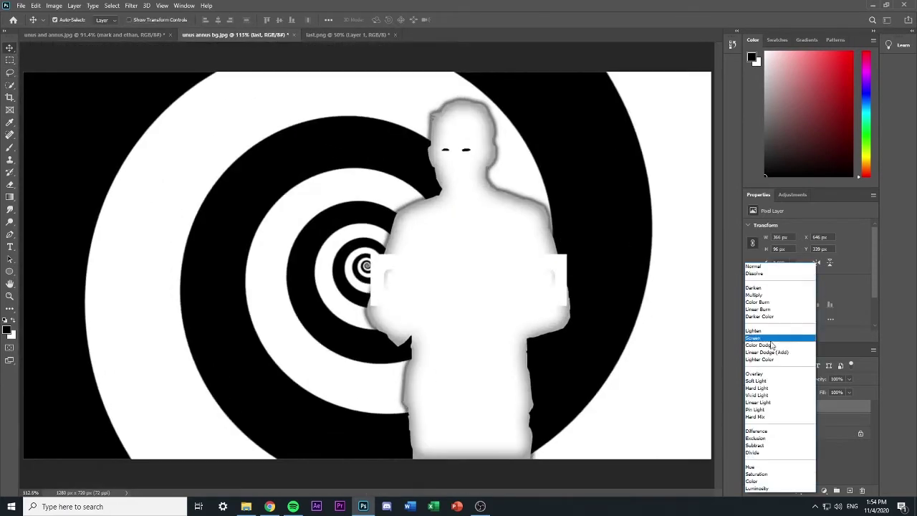
click(768, 311)
Step: Try shifting the countdown sideways across the figure's torso, and undo the moves
drag(528, 289, 522, 289)
drag(433, 289, 443, 289)
key(ctrl+z)
key(ctrl+z)
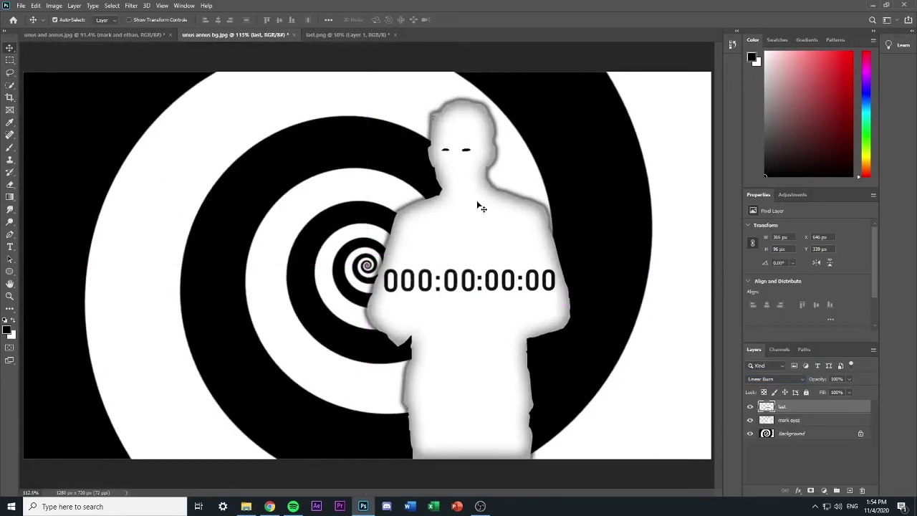
Step: Scale the countdown down to about 336 px wide and centre it on the figure's torso
key(ctrl+t)
drag(567, 305, 553, 301)
drag(498, 285, 506, 298)
key(Return)
drag(422, 265, 421, 254)
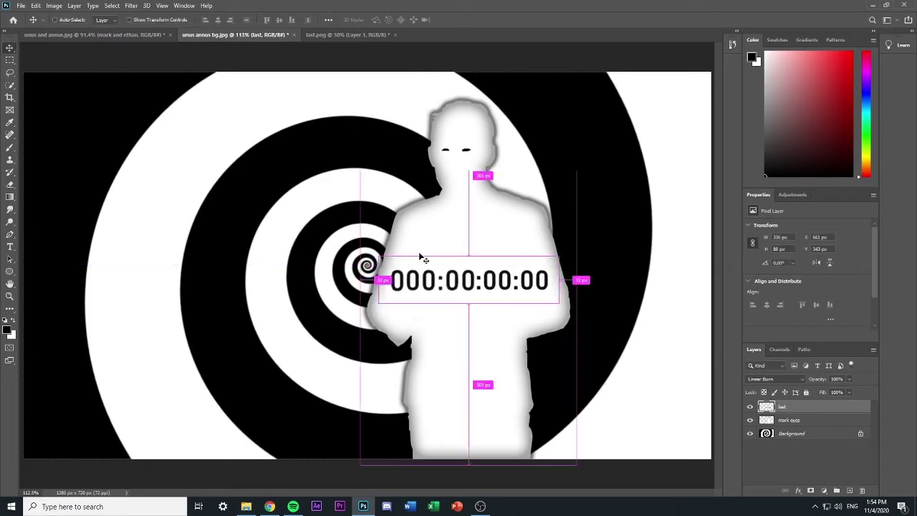
scroll(412, 219, down, 5)
Step: Switch to unus and annus.jpg and start a Pen tool path around the man in black, from his right-side ear up the hair edge
click(93, 34)
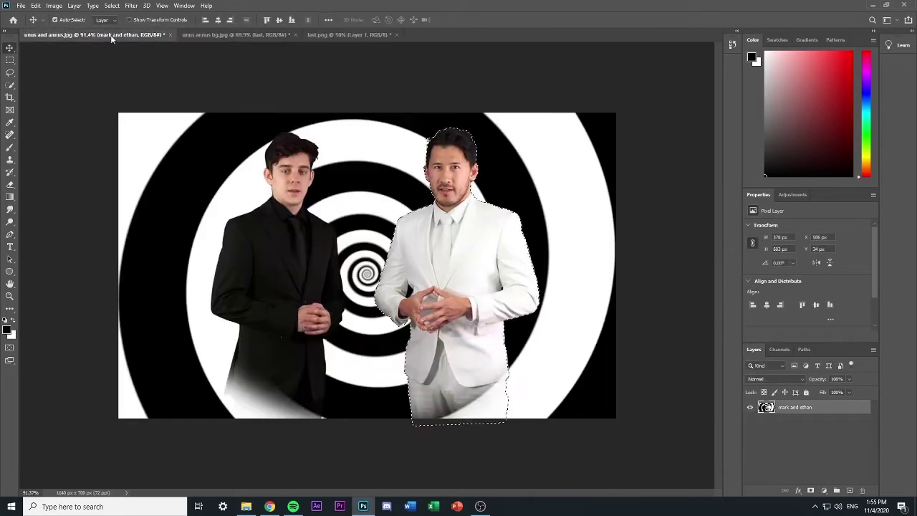
click(9, 160)
click(459, 272)
click(437, 192)
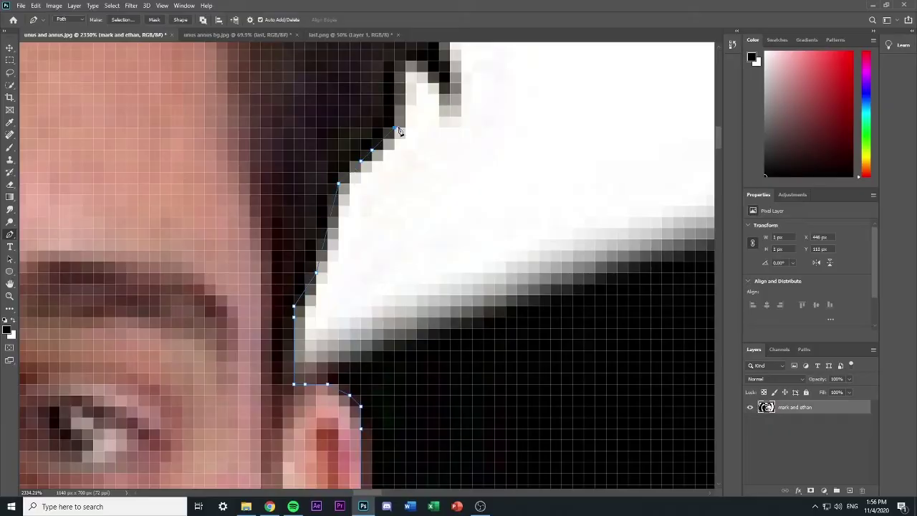
Step: Continue the path around the small hair tuft above the man in black's right-side ear
click(395, 117)
click(395, 83)
click(395, 61)
click(407, 61)
click(417, 60)
drag(428, 71, 432, 76)
scroll(451, 89, left, 1)
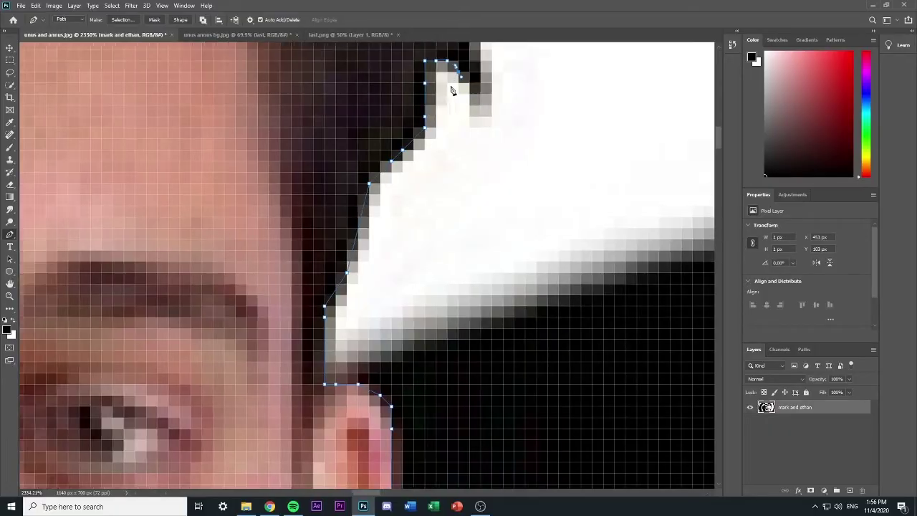
scroll(478, 107, up, 4)
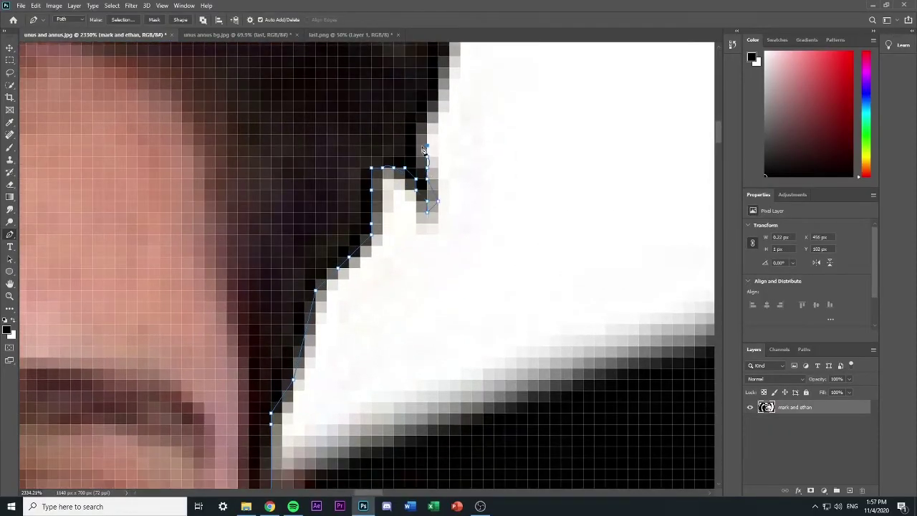
Step: Trace the path up the right edge of his hair to below the protruding upper tuft
click(438, 67)
scroll(473, 141, up, 4)
click(450, 259)
click(449, 203)
click(439, 203)
click(428, 181)
click(428, 159)
click(428, 136)
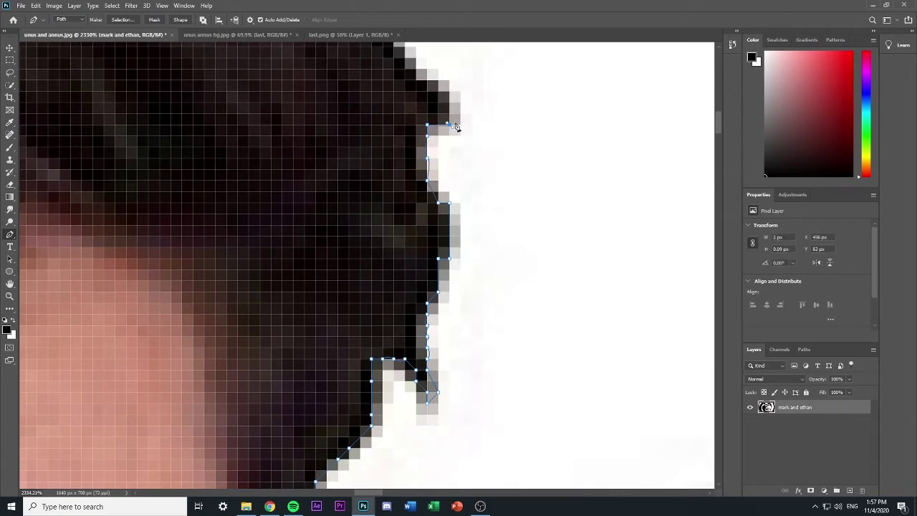
Step: Extend the path around the upper tuft and along the sloping upper-right edge of his hair
scroll(442, 94, up, 3)
click(407, 172)
scroll(285, 85, up, 2)
click(260, 133)
click(248, 129)
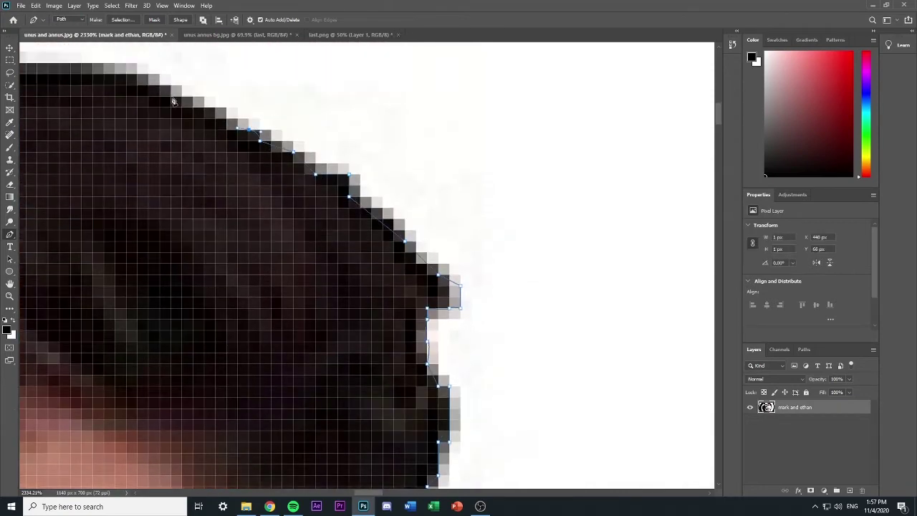
click(185, 63)
click(118, 62)
drag(368, 492, 362, 493)
Step: Trace the path across the top of his hair and around to its upper-left side
scroll(185, 113, up, 3)
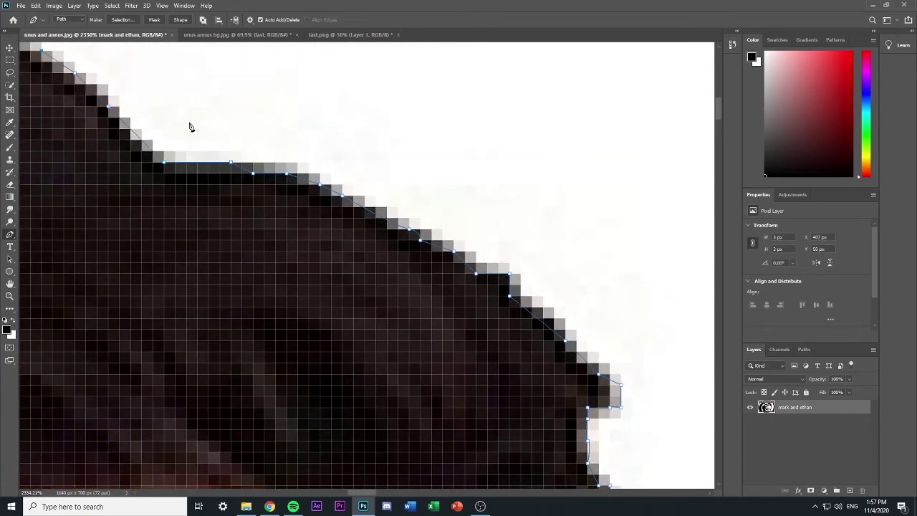
scroll(189, 127, up, 6)
scroll(305, 263, left, 6)
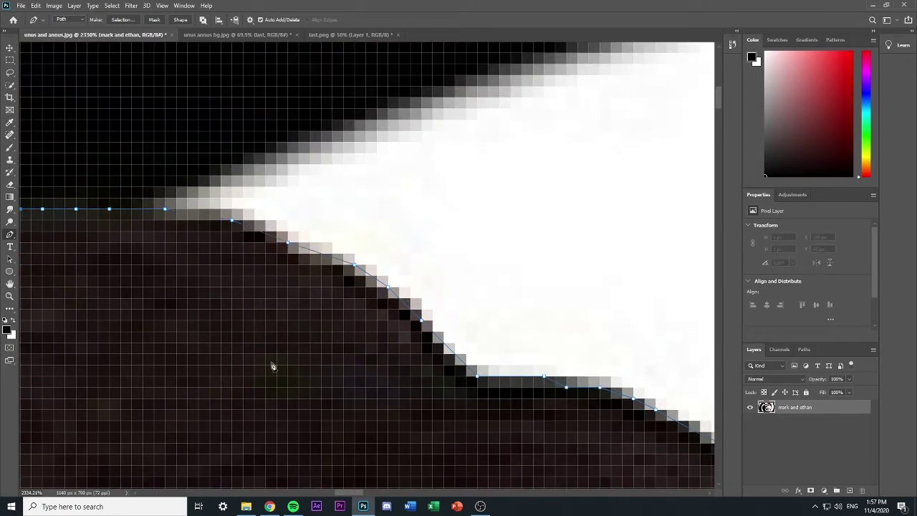
scroll(272, 366, left, 7)
click(155, 398)
scroll(145, 288, down, 6)
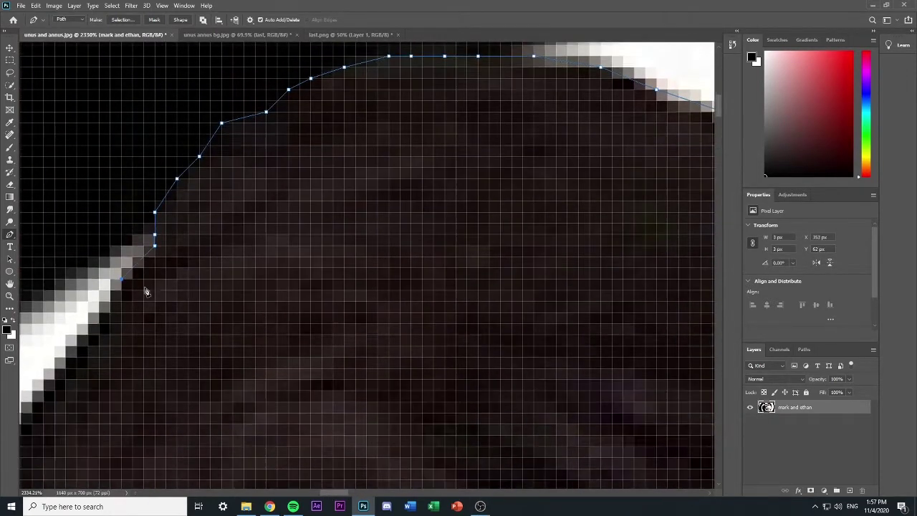
Step: Follow the diagonal upper-left edge of his hair downward with closely spaced anchor points
click(121, 248)
click(110, 282)
click(89, 305)
click(76, 327)
click(54, 349)
scroll(225, 445, left, 5)
click(327, 367)
click(312, 388)
click(301, 432)
Step: Trace the path down the left edge of the man's hair to the top of his ear
scroll(303, 351, down, 4)
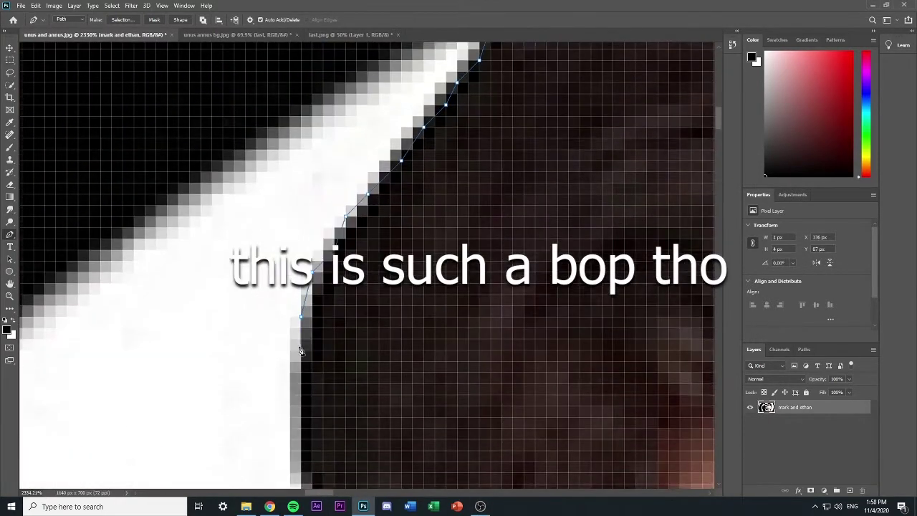
click(301, 301)
click(302, 379)
scroll(315, 359, down, 3)
click(334, 366)
scroll(337, 402, down, 2)
click(334, 362)
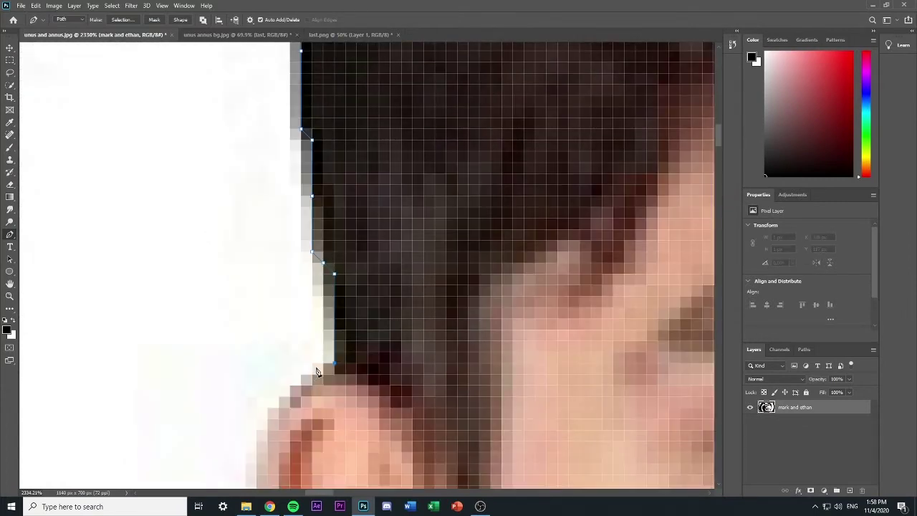
Step: Extend the path around the outer edge of his ear down to the earlobe
scroll(290, 420, down, 2)
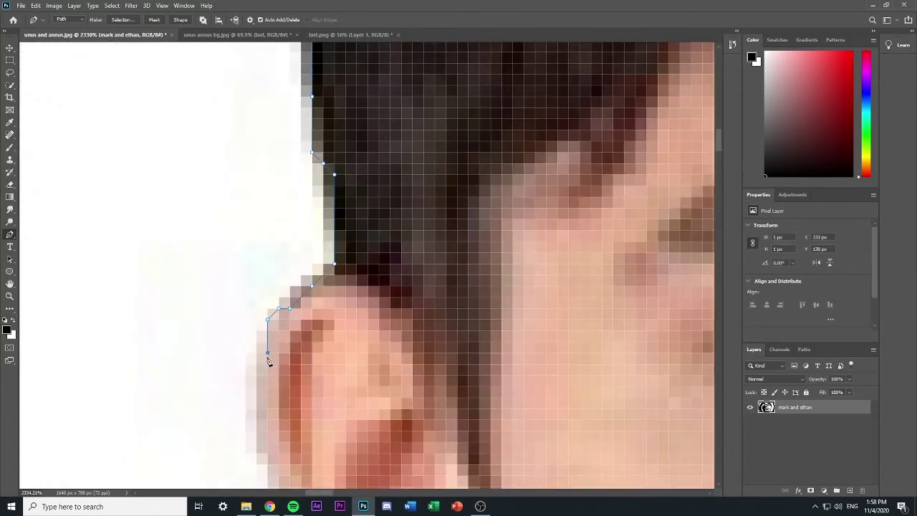
scroll(268, 358, down, 3)
click(267, 304)
click(279, 349)
scroll(281, 351, down, 2)
click(290, 291)
click(448, 473)
Step: Continue the path down the edge of his neck, past the collar and onto the black shoulder
scroll(450, 476, down, 5)
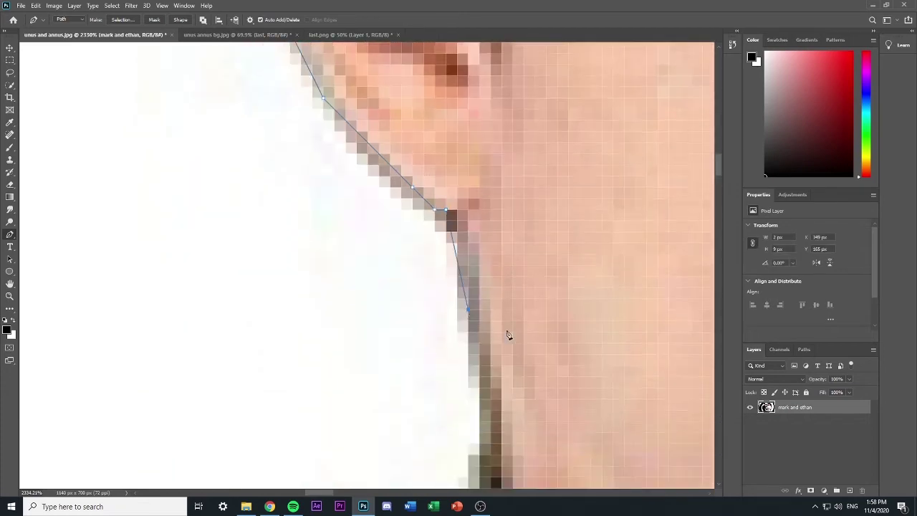
click(468, 203)
scroll(476, 399, down, 2)
scroll(437, 308, down, 3)
click(391, 243)
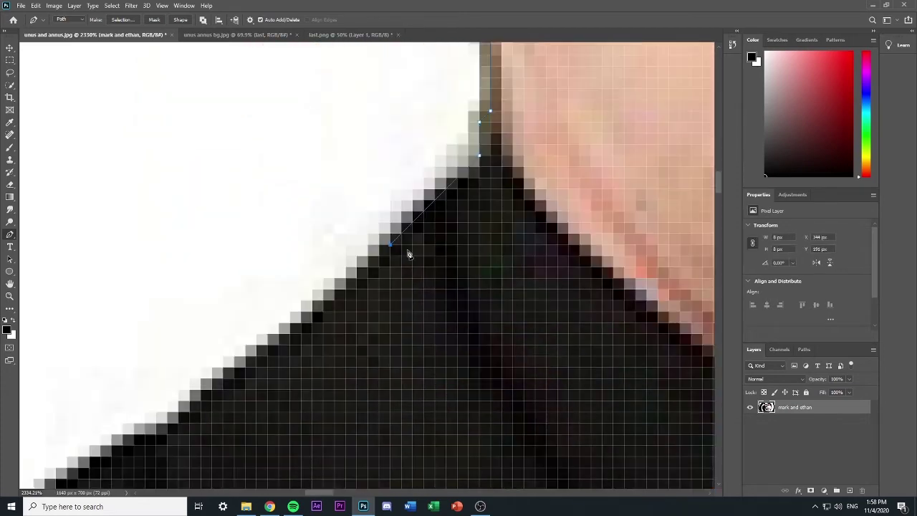
Step: Follow the upper slope of his black jacket shoulder outward with the path
scroll(405, 250, left, 2)
click(329, 366)
scroll(336, 388, down, 2)
click(250, 317)
click(219, 326)
click(186, 349)
scroll(215, 351, left, 5)
scroll(288, 354, down, 2)
click(274, 369)
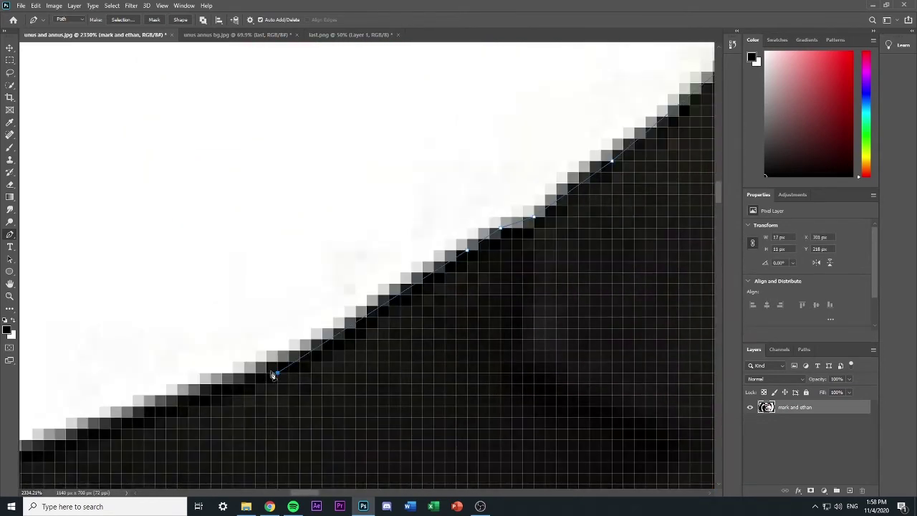
Step: Extend the path along the flatter part of the shoulder to where it starts curving downward
scroll(274, 376, left, 5)
click(264, 399)
scroll(244, 399, down, 2)
click(249, 372)
click(149, 395)
click(105, 417)
scroll(144, 405, left, 6)
scroll(324, 390, down, 4)
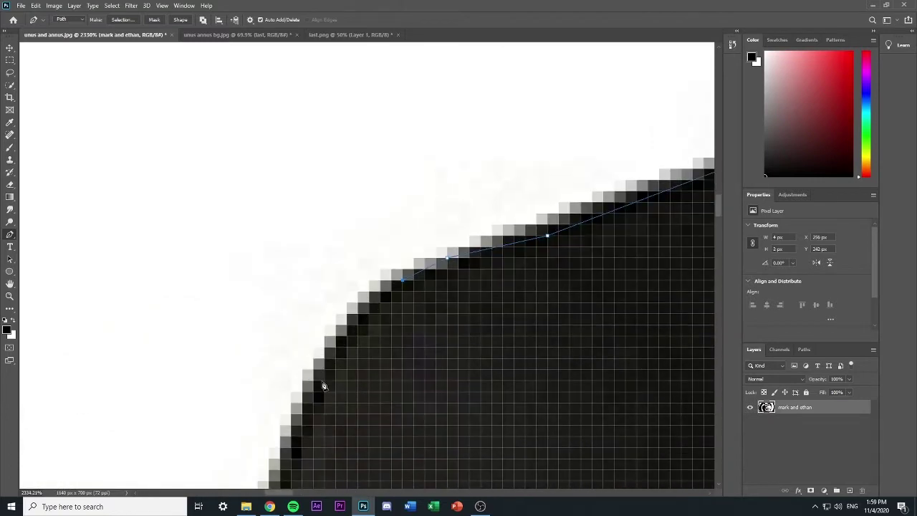
Step: Trace the path around the rounded outer shoulder to the top of the sleeve
drag(237, 488, 275, 461)
scroll(407, 231, down, 2)
click(269, 432)
scroll(269, 432, down, 2)
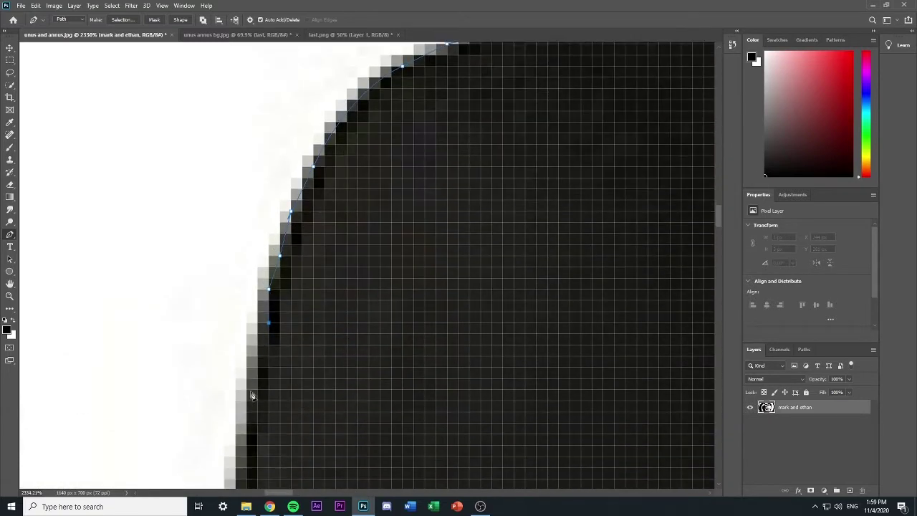
click(246, 387)
click(245, 435)
Step: Follow the outer edge of his upper sleeve downward with anchor points
scroll(258, 358, down, 3)
click(246, 297)
click(225, 353)
click(224, 407)
scroll(208, 378, down, 2)
click(135, 480)
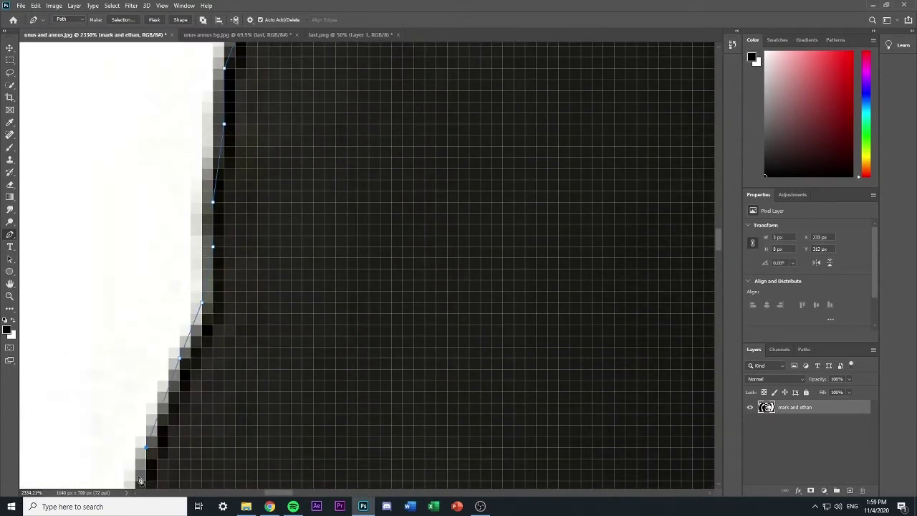
Step: Continue the path down the outer sleeve edge toward his elbow with closely spaced anchor points
scroll(138, 476, left, 4)
click(307, 416)
scroll(308, 419, down, 4)
click(296, 334)
scroll(274, 403, down, 3)
click(241, 399)
click(238, 466)
scroll(237, 465, down, 3)
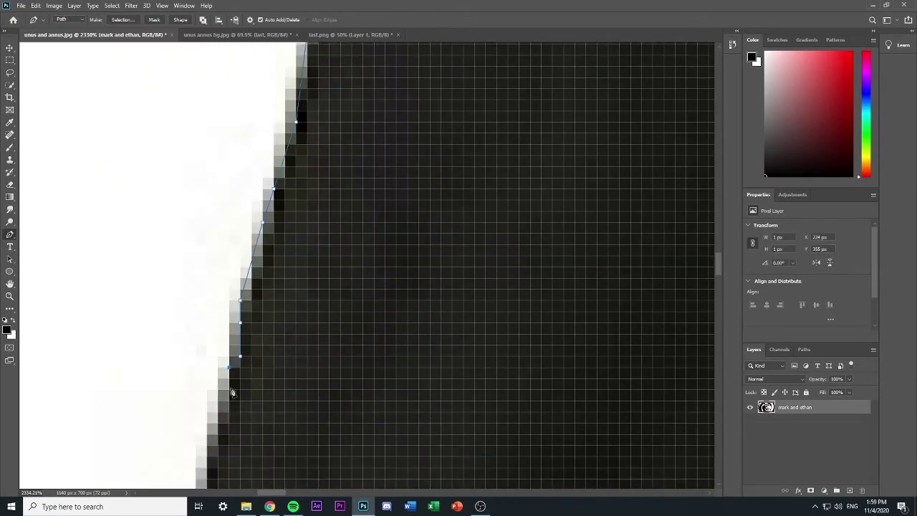
click(229, 389)
scroll(228, 388, down, 5)
click(210, 319)
scroll(208, 320, down, 2)
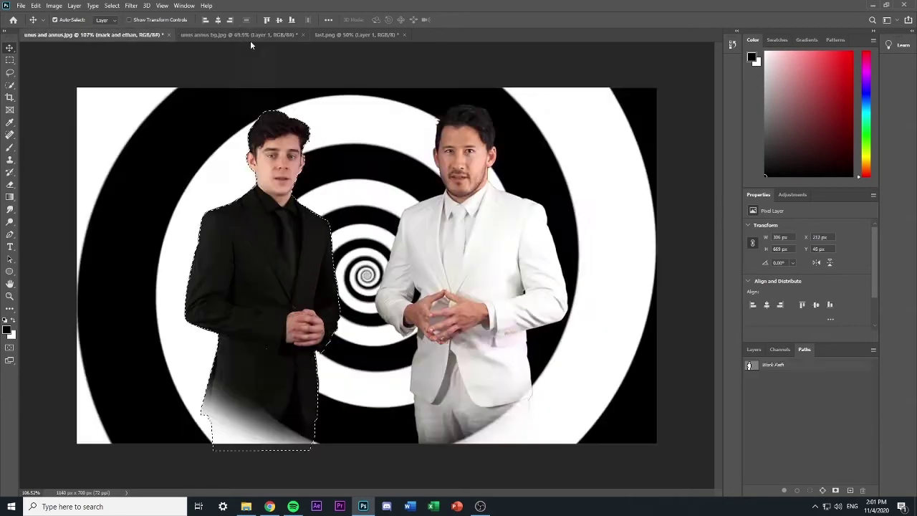
Step: In the spiral background document, rename the mark eyes layer as mark and Layer 1 as ethan
click(754, 350)
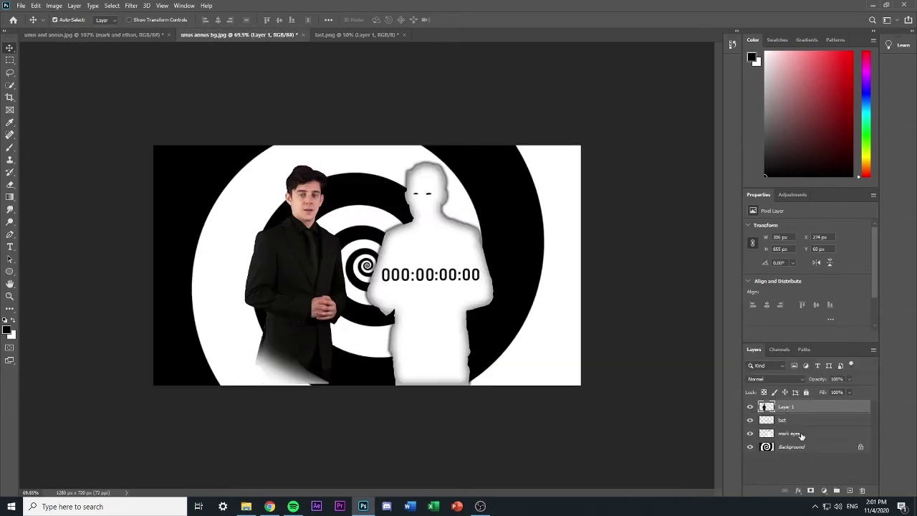
double_click(796, 434)
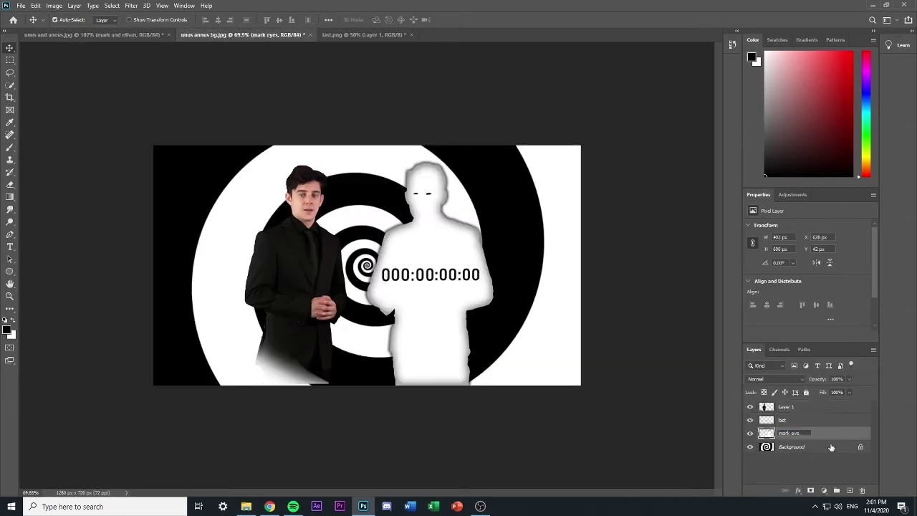
key(BackSpace)
key(BackSpace)
key(BackSpace)
key(BackSpace)
key(Return)
double_click(788, 407)
text(ethan)
key(Return)
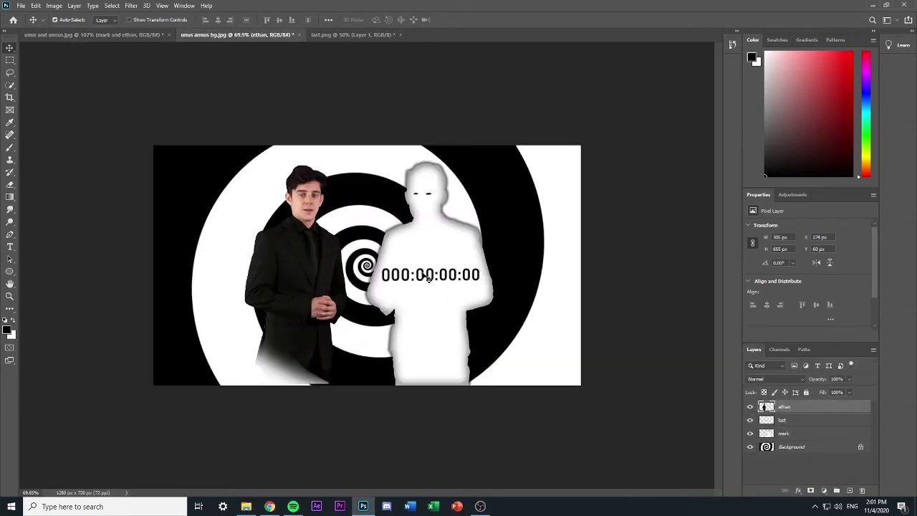
Step: Enlarge the man in black slightly to about 310 × 664 px and adjust his position on the spiral
drag(324, 257, 322, 255)
key(ctrl+t)
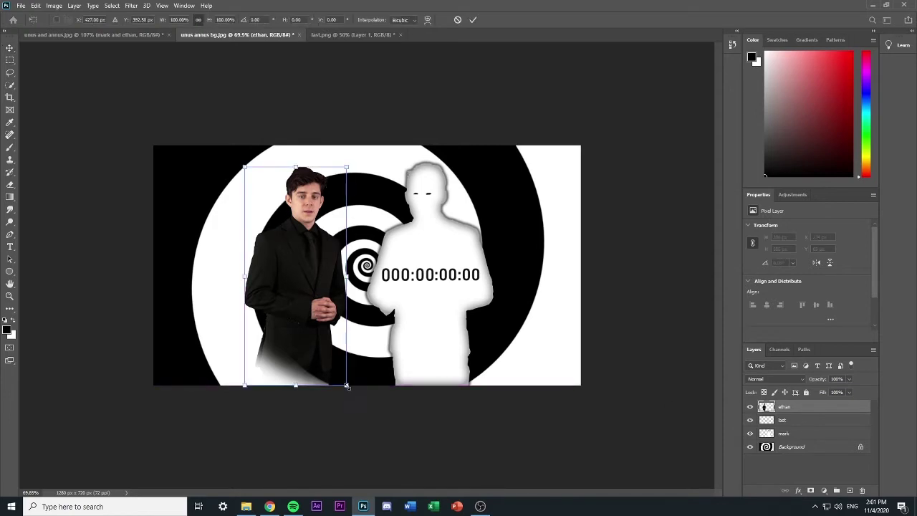
drag(245, 166, 239, 155)
drag(317, 323, 318, 325)
drag(342, 164, 342, 164)
drag(308, 247, 310, 247)
key(Return)
Step: Shift the white figure and its countdown slightly to the right and merge their two layers
drag(421, 240, 432, 241)
drag(420, 278, 431, 278)
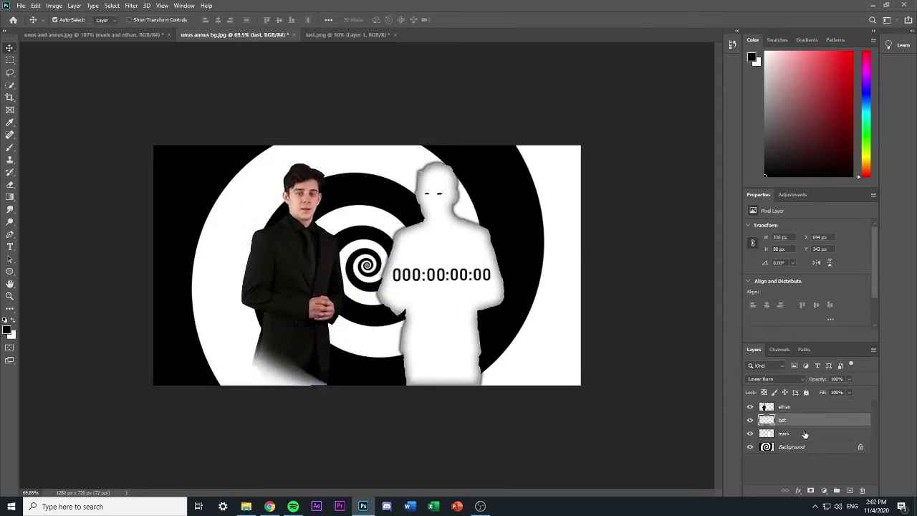
right_click(805, 435)
click(809, 310)
Step: Add a layer named ethan eyes above the ethan layer and ready the Brush with white over his face
click(305, 265)
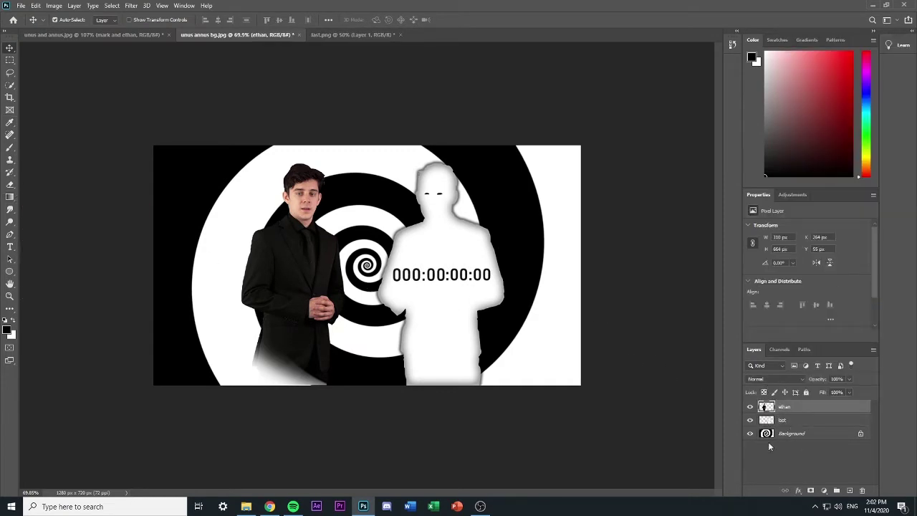
key(ctrl+shift+n)
key(Return)
scroll(334, 228, up, 5)
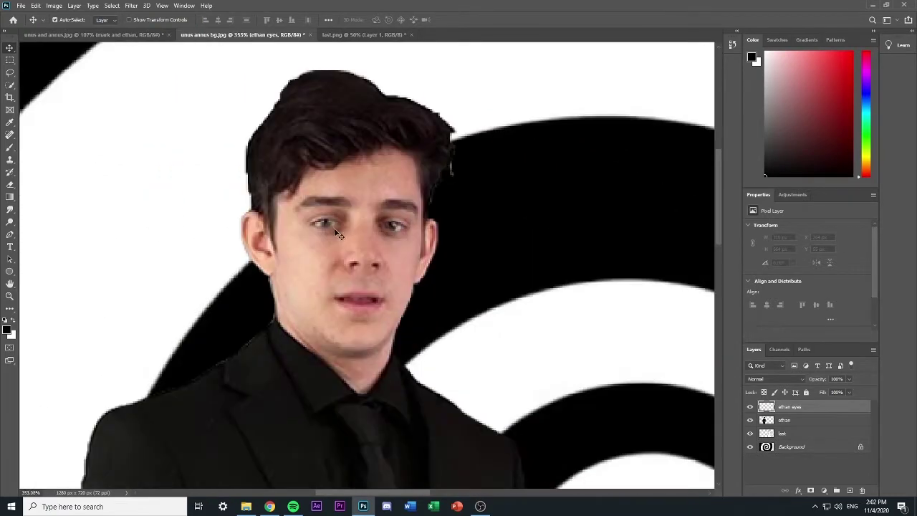
key(b)
key(x)
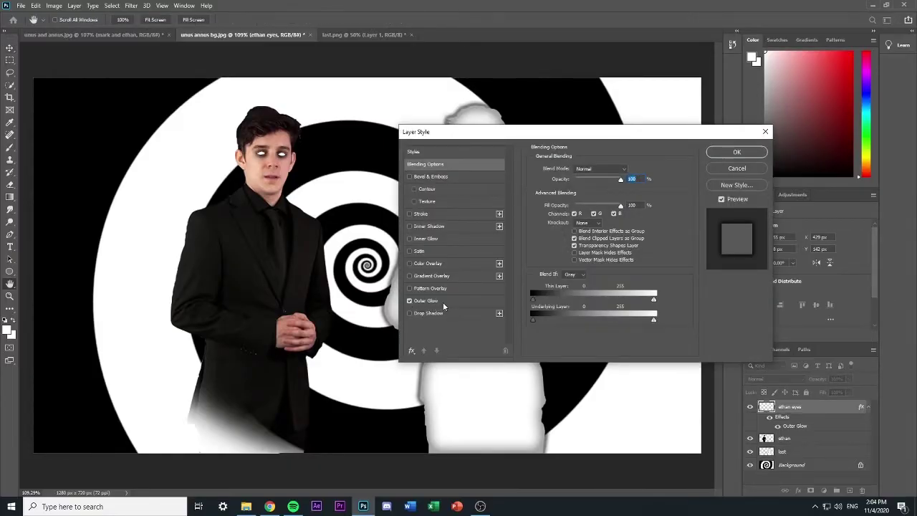
Step: Set the Outer Glow colour of the ethan eyes layer to cyan and apply the layer style
click(443, 301)
click(555, 202)
click(549, 110)
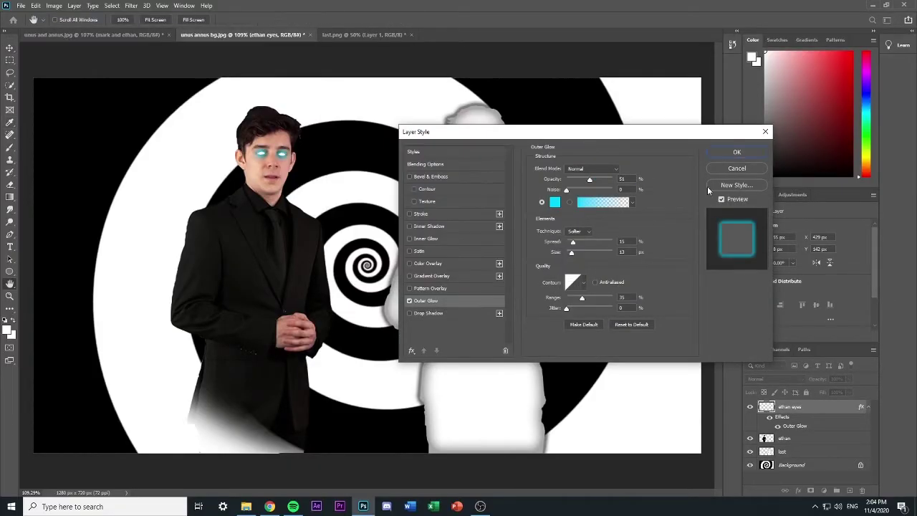
click(738, 150)
Step: Try blackening the man with a Levels adjustment clipped to the ethan layer, and delete that adjustment
click(824, 491)
click(839, 370)
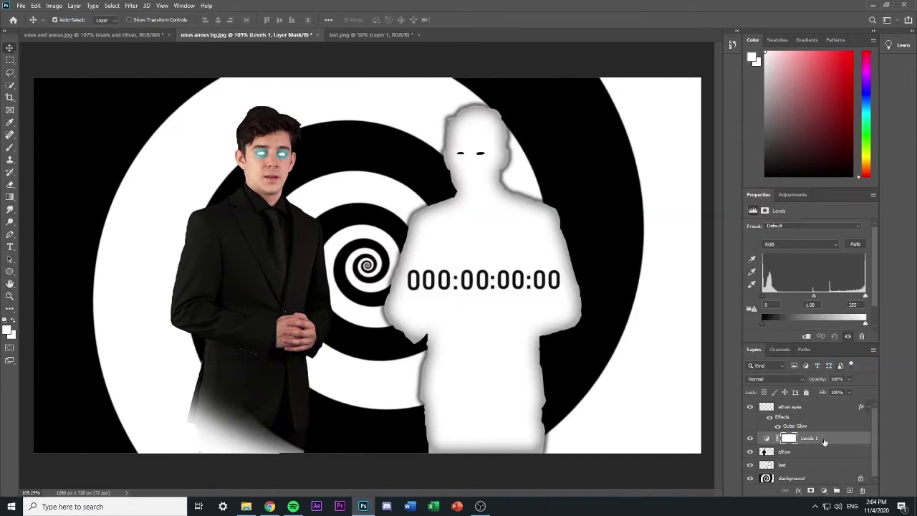
click(807, 336)
drag(866, 324, 673, 321)
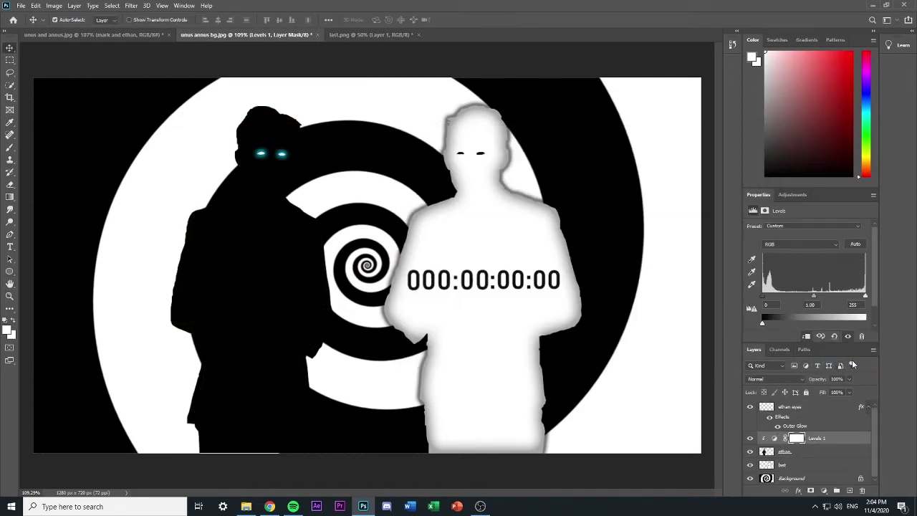
mouse_move(763, 323)
mouse_down()
mouse_move(820, 326)
mouse_move(759, 321)
mouse_up()
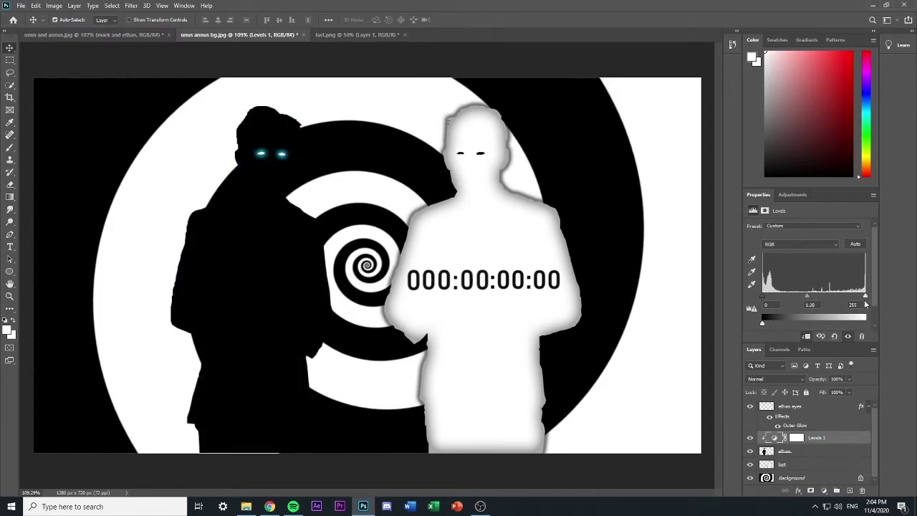
key(Delete)
Step: Clip a new Levels adjustment to the ethan layer with midtones at 1.05 and the output white level at its minimum
click(823, 491)
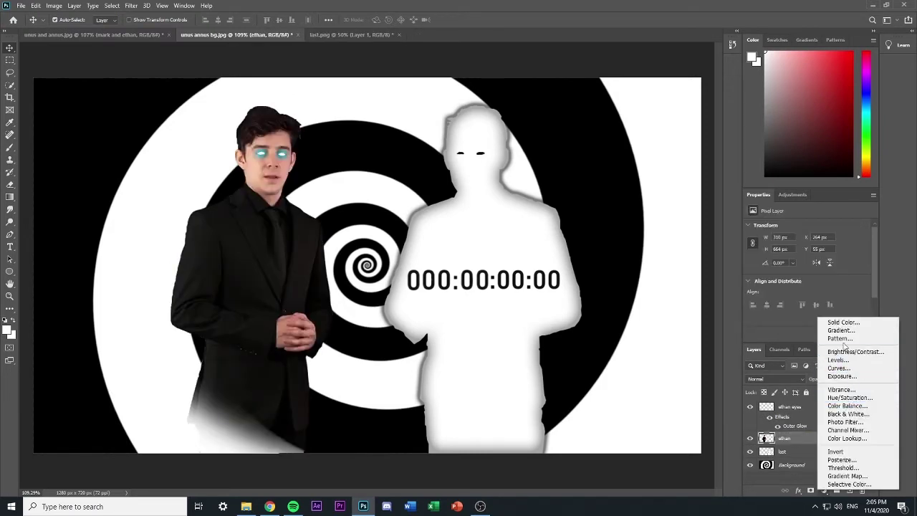
click(838, 360)
click(808, 337)
mouse_move(813, 295)
mouse_down()
mouse_move(799, 296)
mouse_move(813, 298)
mouse_up()
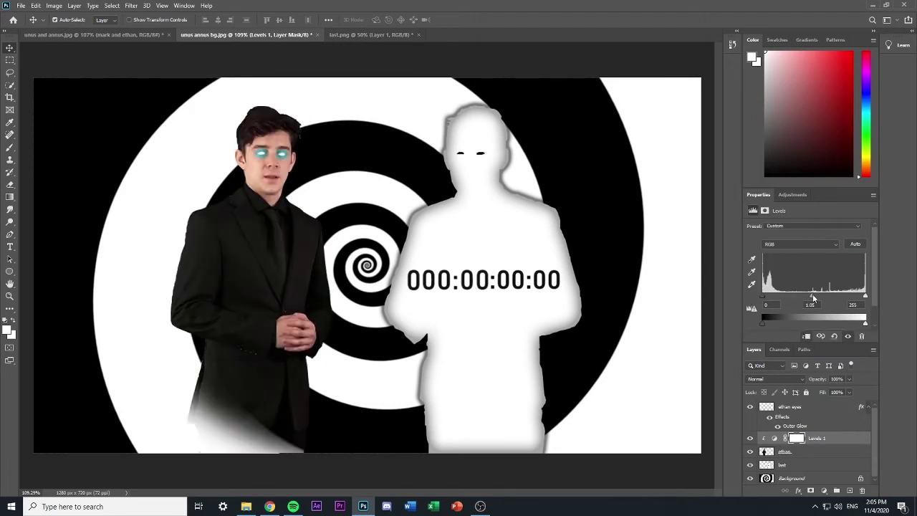
mouse_move(764, 322)
mouse_down()
mouse_move(788, 322)
mouse_move(763, 323)
mouse_up()
drag(866, 324, 691, 323)
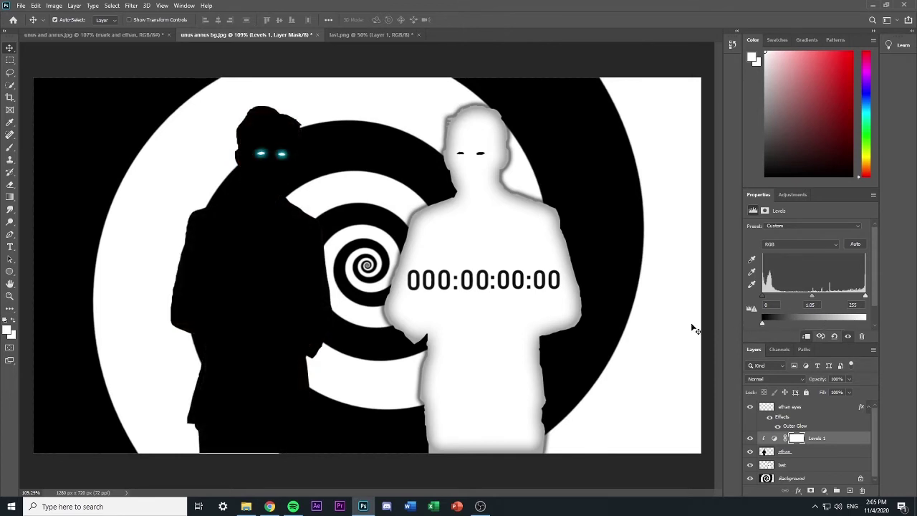
Step: Add a white Outer Glow to the ethan layer
click(807, 453)
right_click(807, 453)
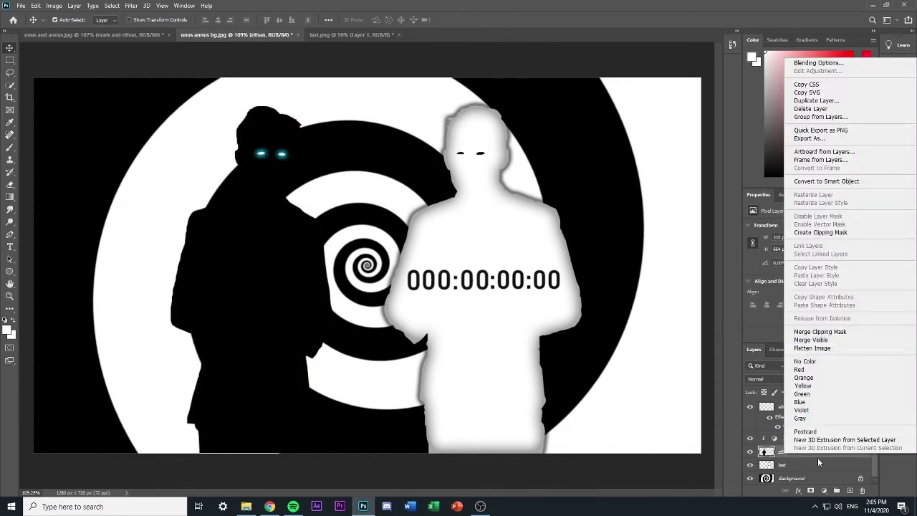
click(819, 63)
click(434, 302)
click(555, 202)
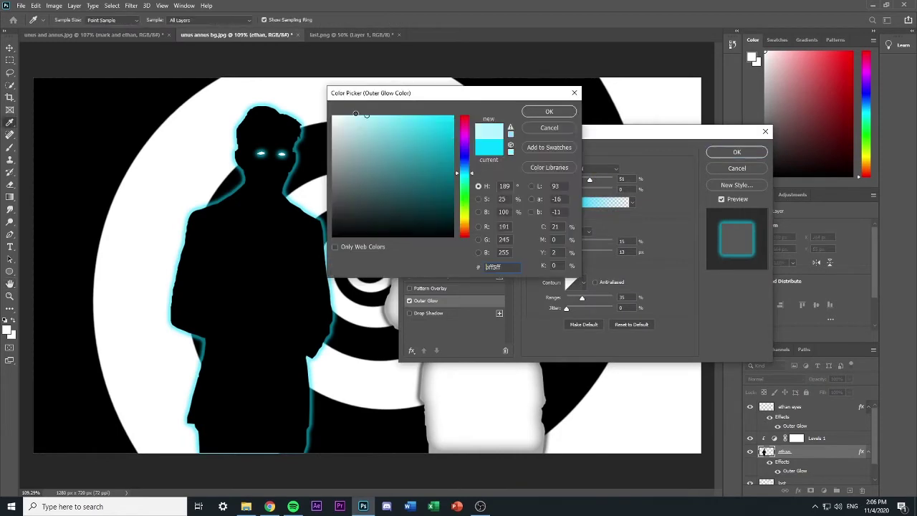
click(335, 115)
click(549, 112)
Step: Set the Outer Glow to Screen blending, 54% opacity, 0% spread, 65 px size and 67% range
click(592, 168)
click(577, 252)
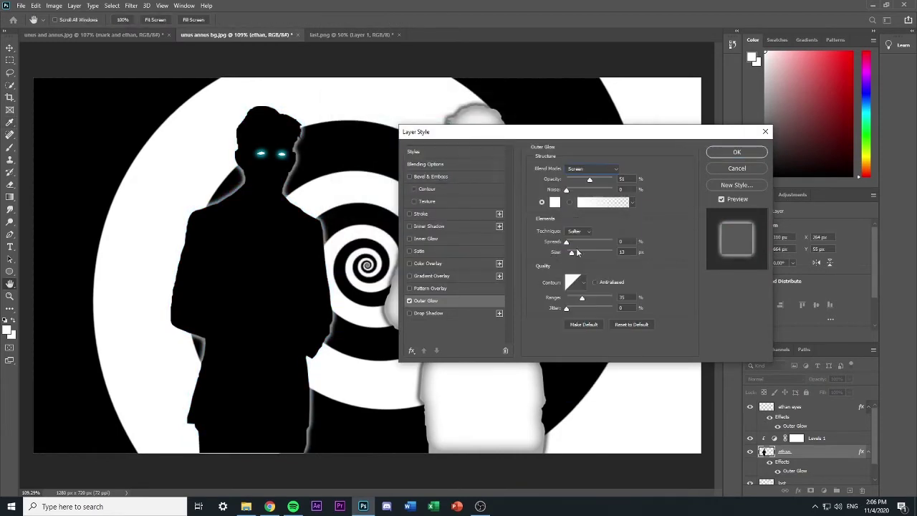
drag(595, 182, 597, 181)
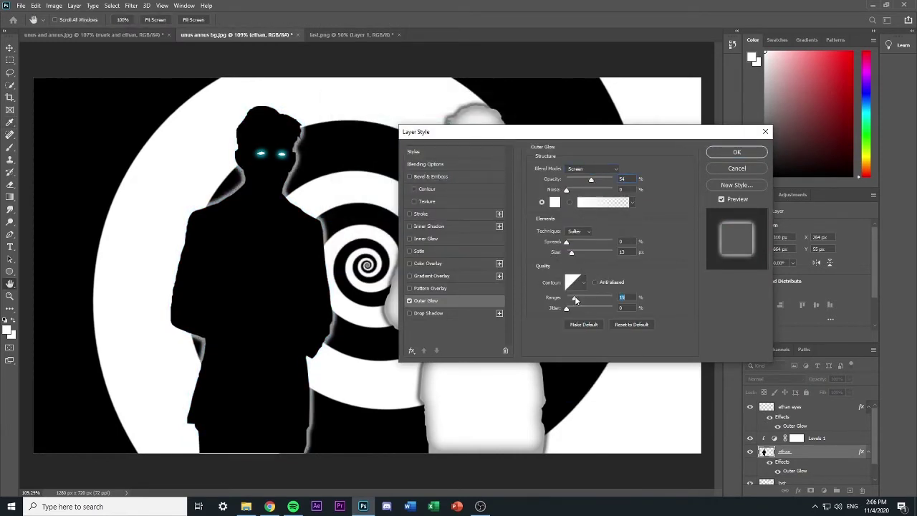
drag(576, 300, 598, 299)
drag(572, 253, 582, 253)
mouse_move(568, 243)
mouse_down()
mouse_move(584, 243)
mouse_move(565, 245)
mouse_up()
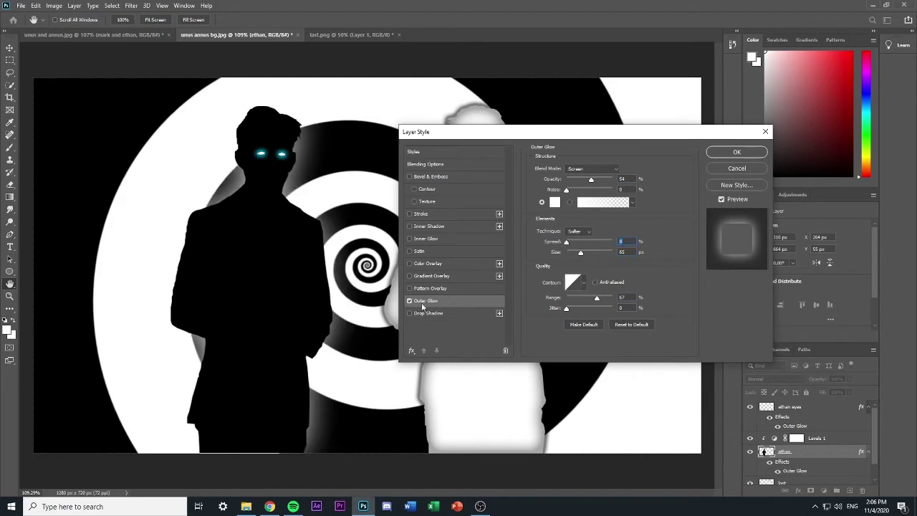
Step: Add a white Inner Glow with lowered opacity to the ethan layer and apply the layer style
click(433, 242)
click(555, 202)
drag(359, 136, 328, 97)
click(537, 112)
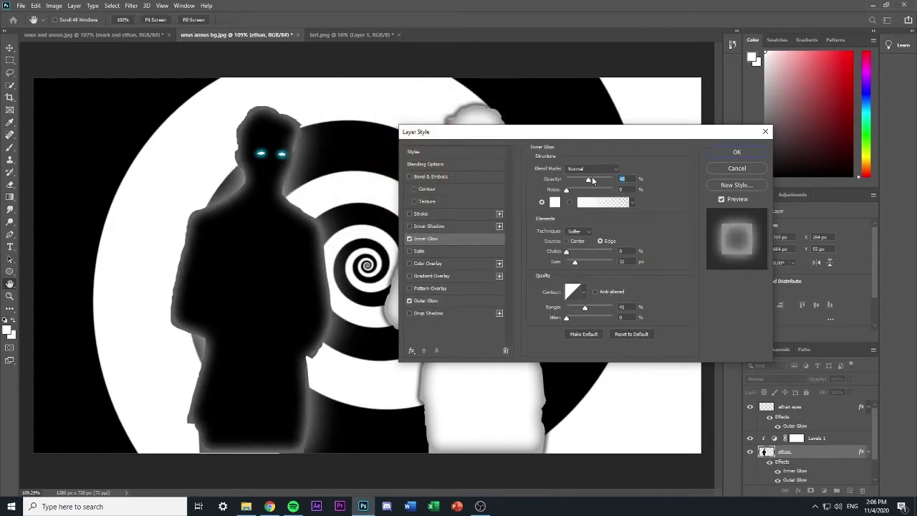
drag(593, 181, 579, 180)
click(603, 171)
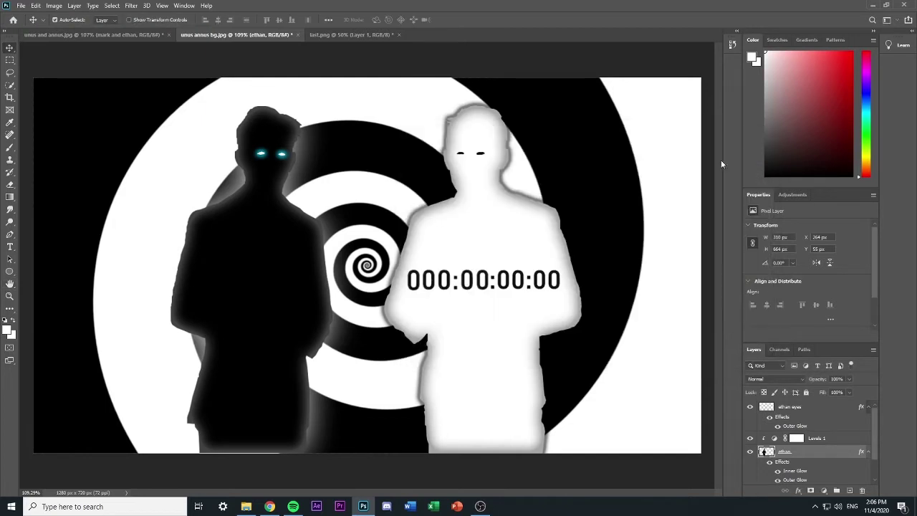
click(817, 423)
right_click(817, 428)
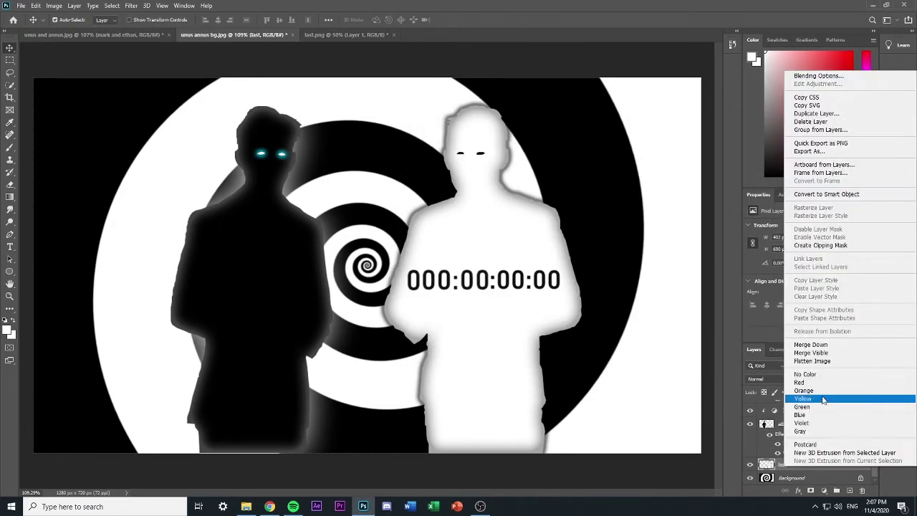
click(824, 400)
click(812, 454)
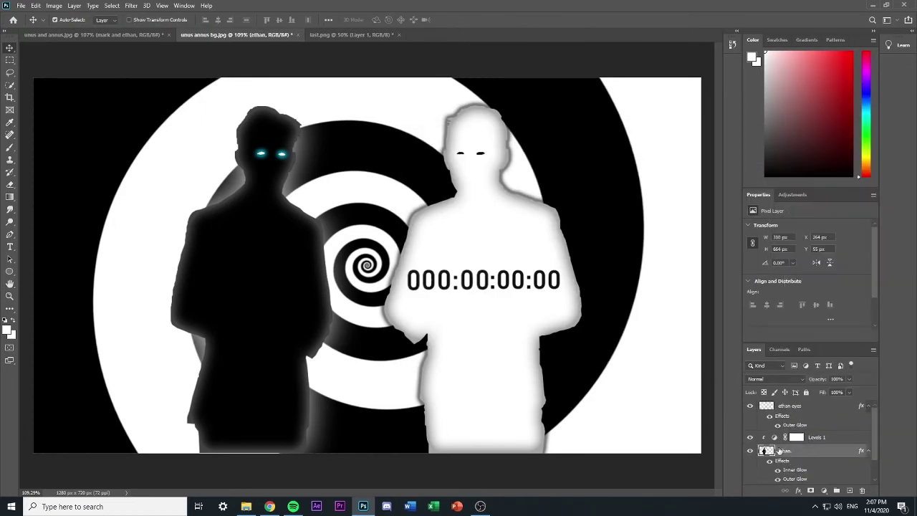
Step: In the unus and annus.jpg document, add a new layer named eyes above the photo, ready to paint in black
click(791, 405)
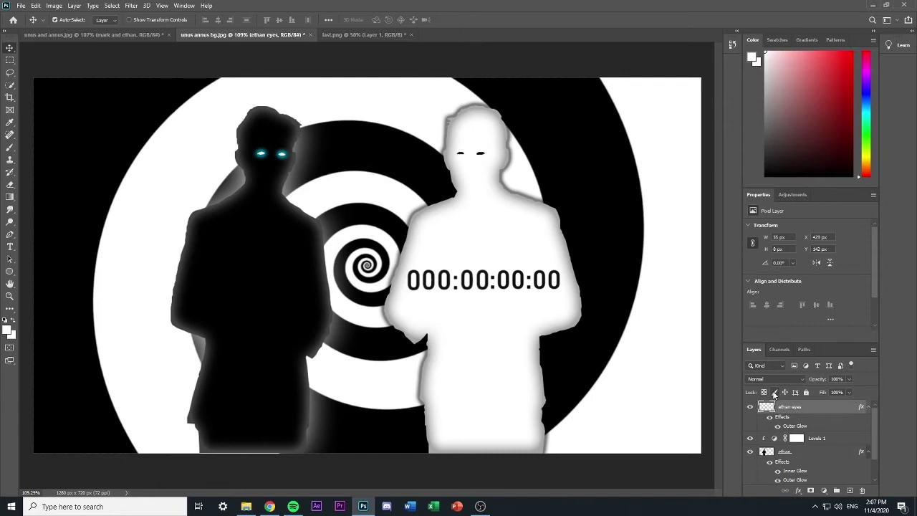
key(ctrl+shift+Tab)
key(b)
key(ctrl+d)
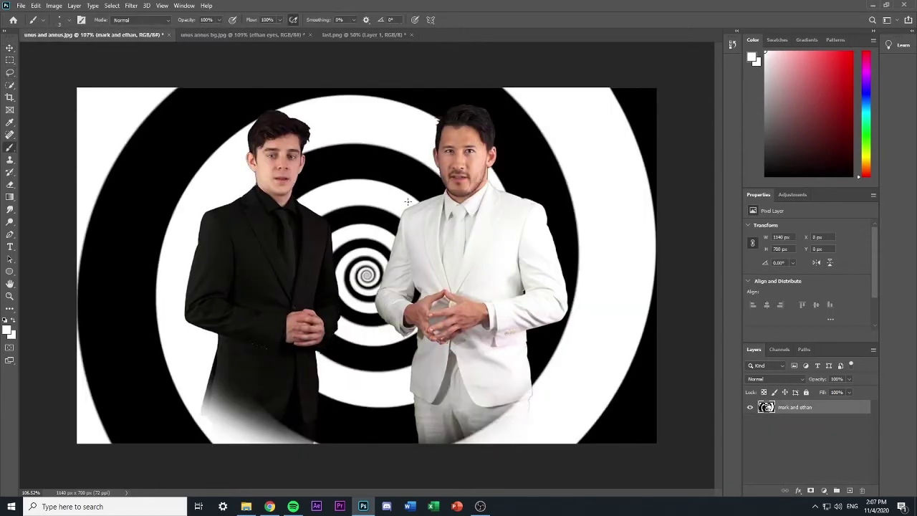
scroll(475, 169, up, 6)
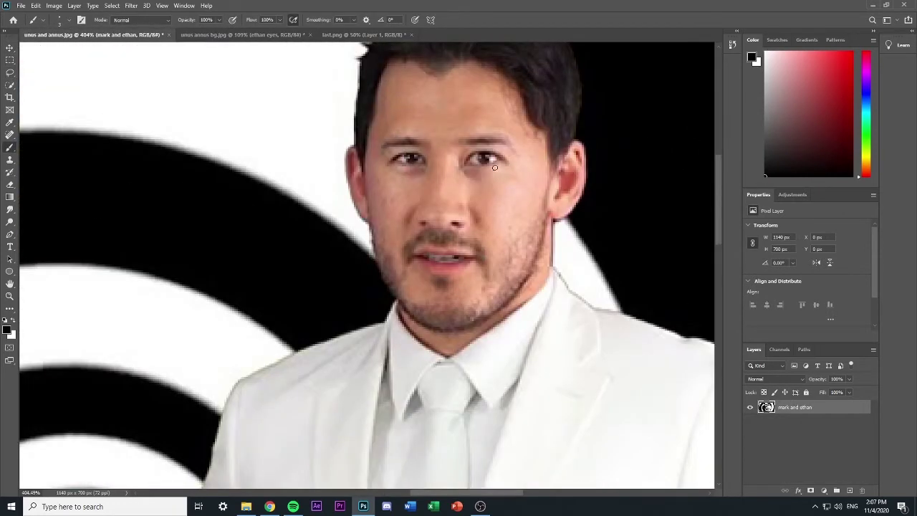
key(ctrl+shift+n)
text(eyes)
key(Return)
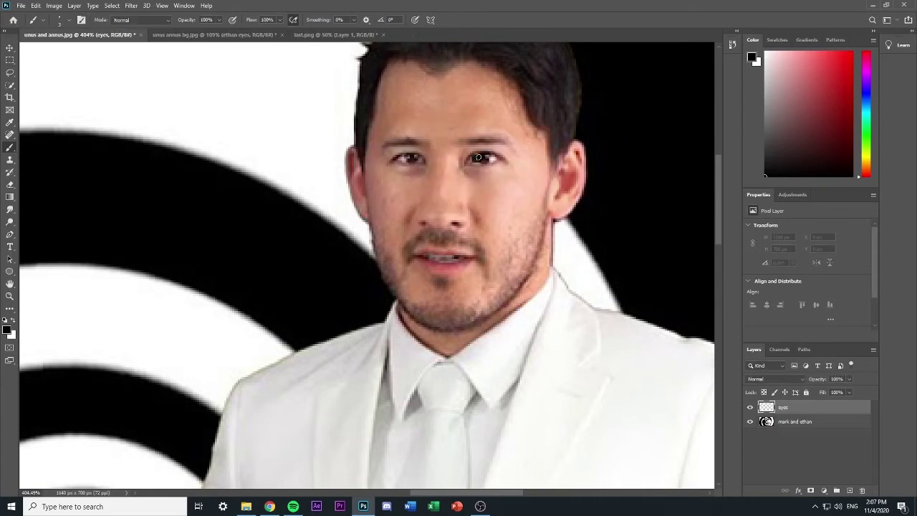
Step: Paint both eyes of the man in the white suit solid black on the eyes layer
scroll(480, 169, up, 5)
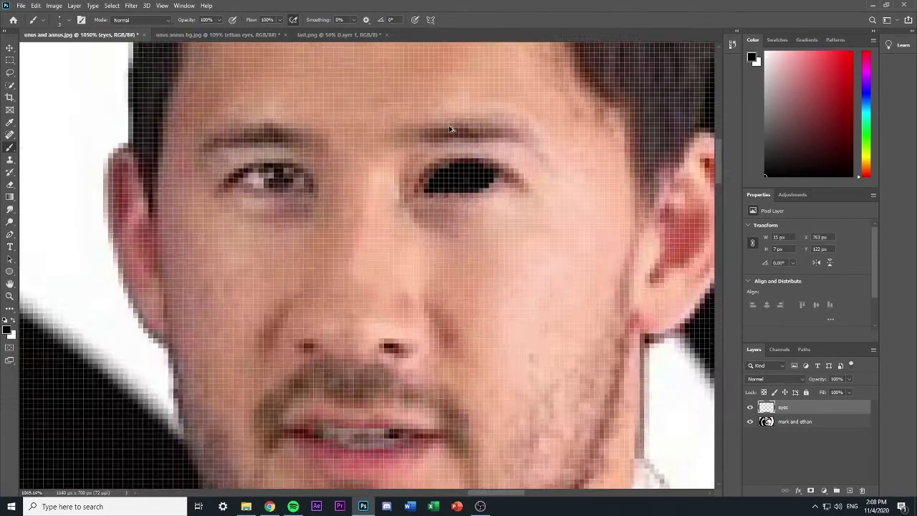
key(ctrl+z)
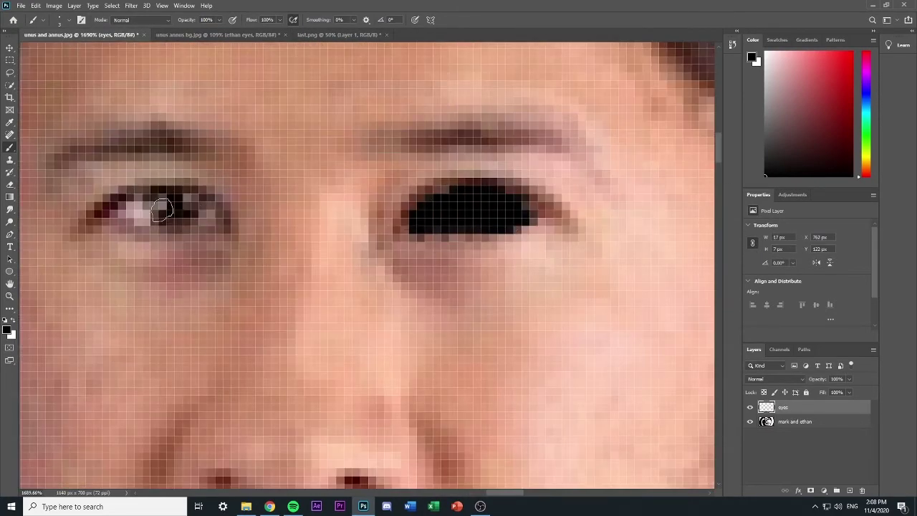
scroll(279, 188, up, 3)
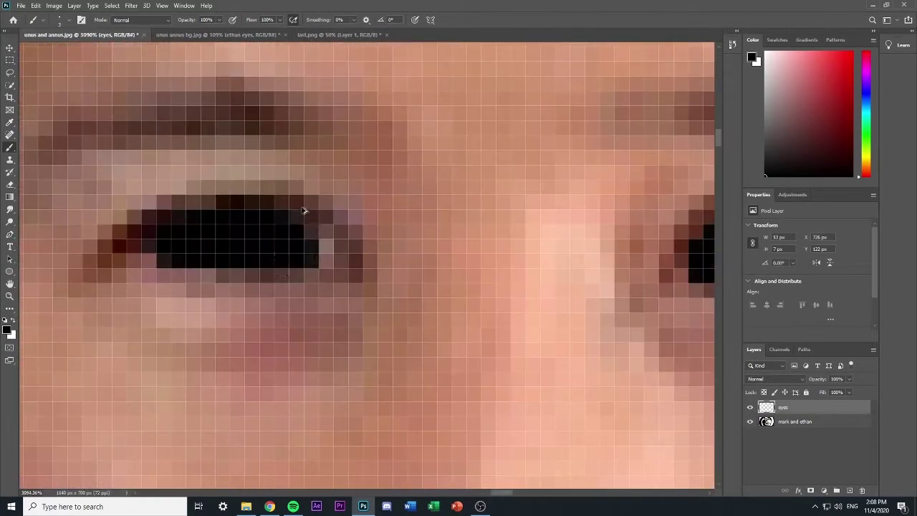
scroll(305, 230, down, 8)
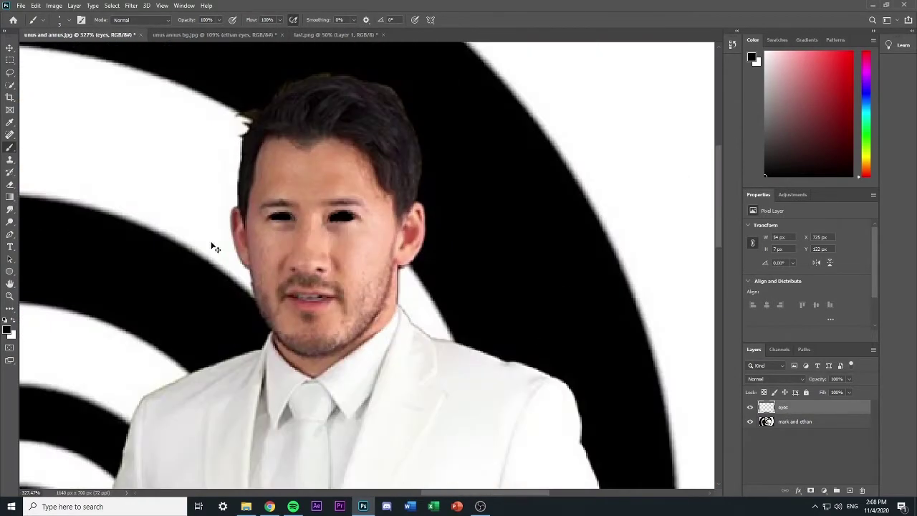
Step: Bring the painted eyes into the unus annus bg document and align them over the white figure's eyes
click(215, 35)
click(10, 48)
drag(481, 155, 485, 159)
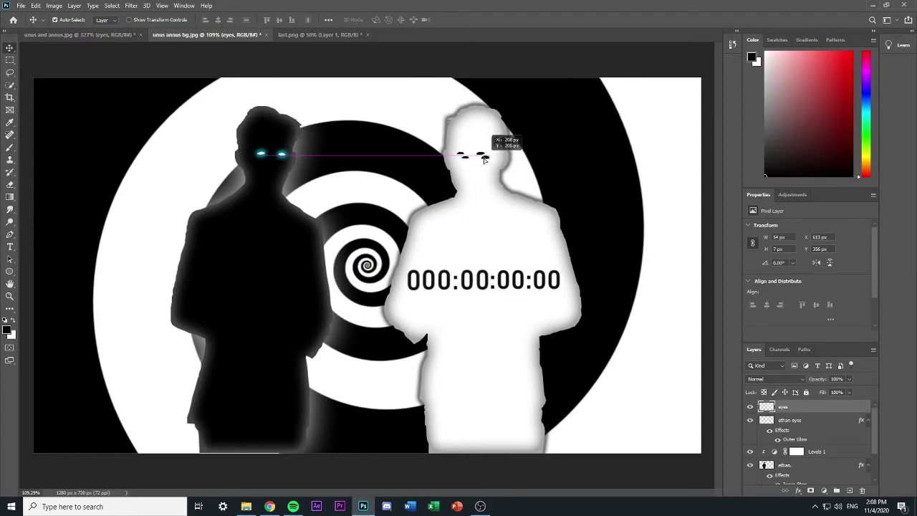
double_click(817, 407)
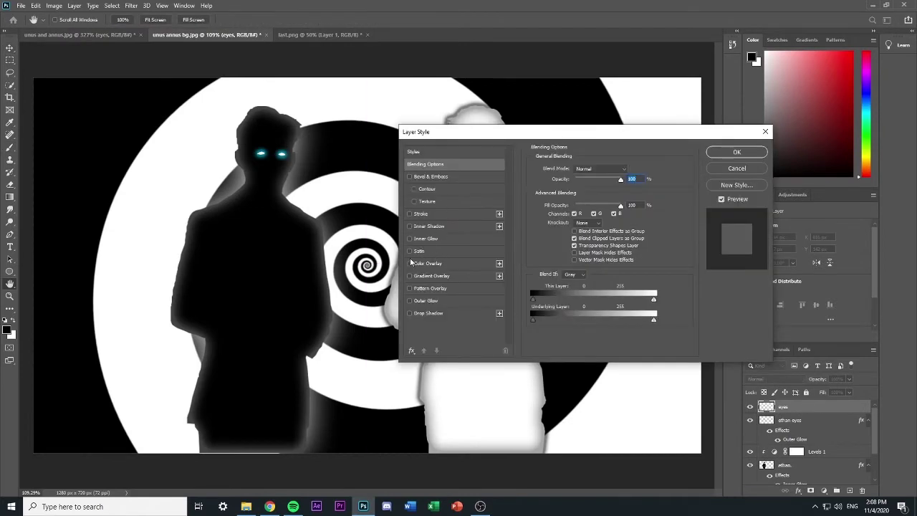
click(419, 301)
drag(663, 138, 640, 227)
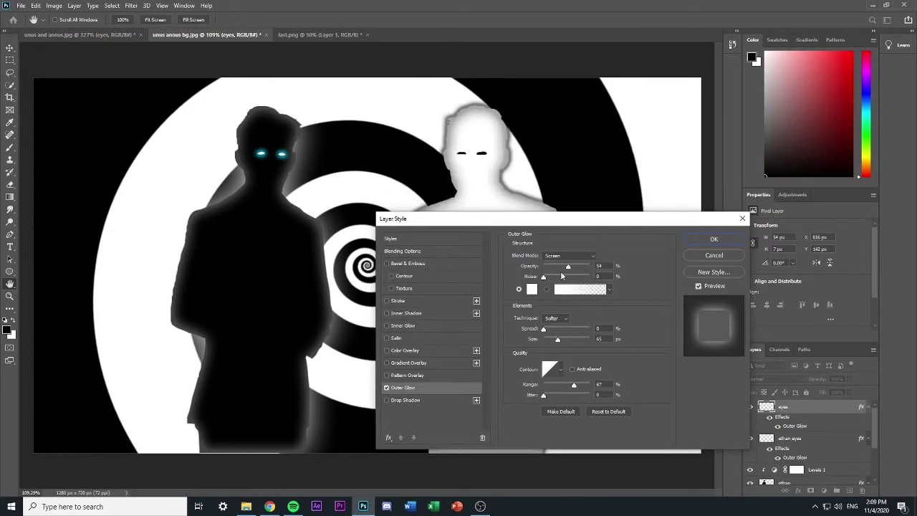
click(532, 289)
click(452, 129)
click(549, 111)
click(572, 256)
click(582, 267)
mouse_move(544, 331)
mouse_down()
mouse_move(555, 333)
mouse_move(551, 318)
mouse_move(558, 330)
mouse_up()
drag(575, 386, 583, 383)
drag(555, 331, 558, 333)
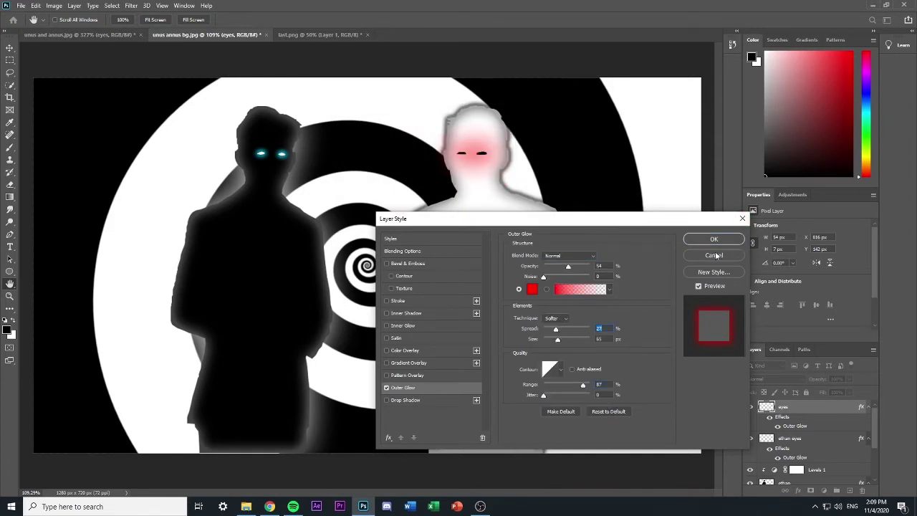
click(715, 256)
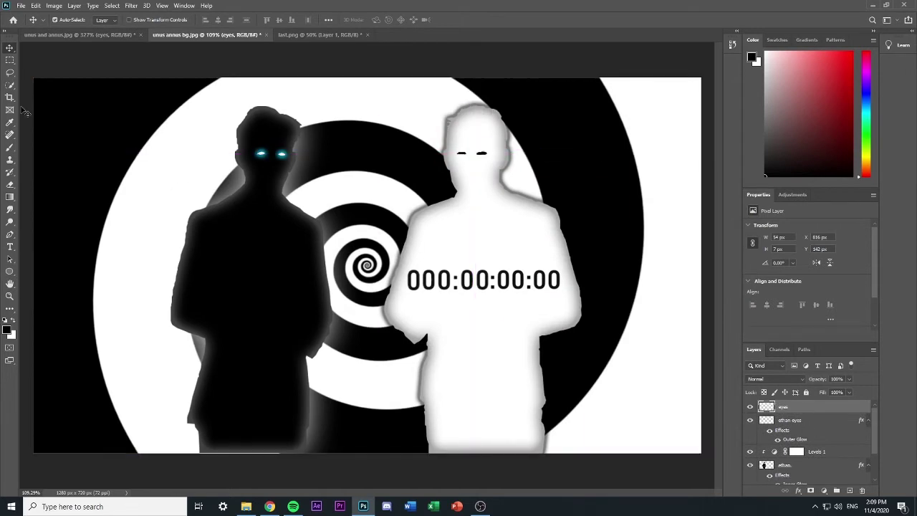
Step: Separate the white figure's two painted eyes so that each sits on its own eyes layer
key(l)
drag(471, 154, 486, 163)
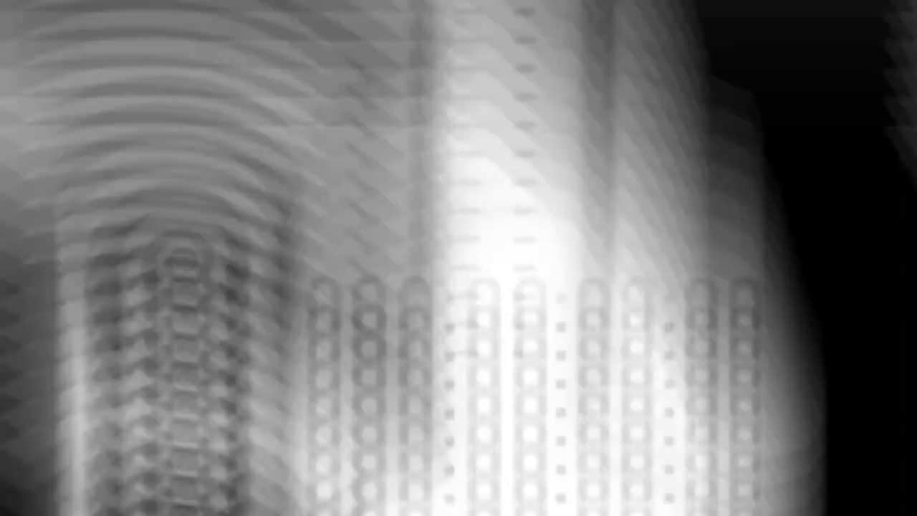
key(ctrl+shift+n)
key(Return)
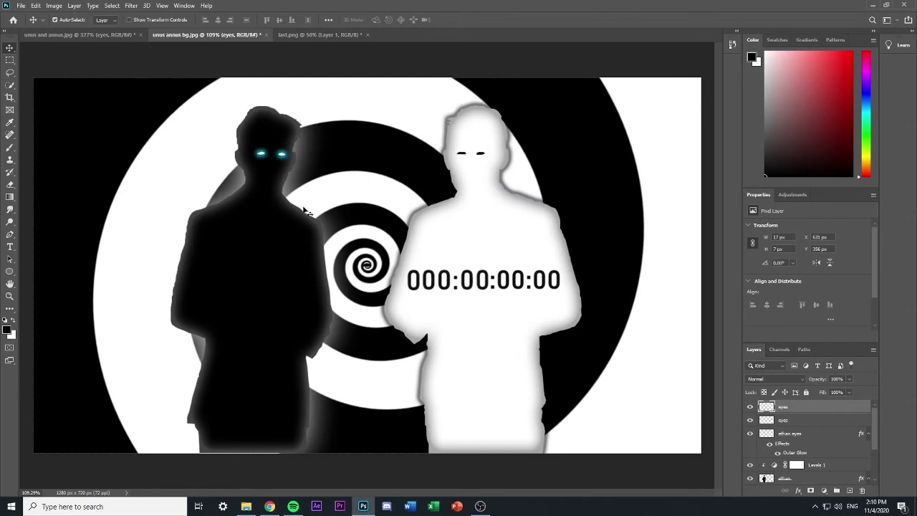
Step: Add a red Outer Glow with Normal blending to the upper eyes layer
double_click(829, 413)
click(388, 388)
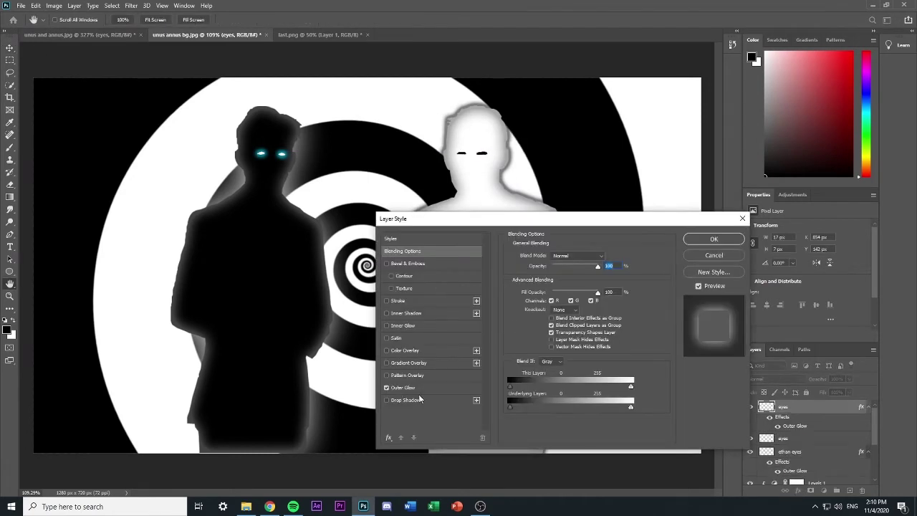
click(415, 389)
click(560, 256)
click(551, 262)
click(531, 288)
click(431, 161)
text(ff0066)
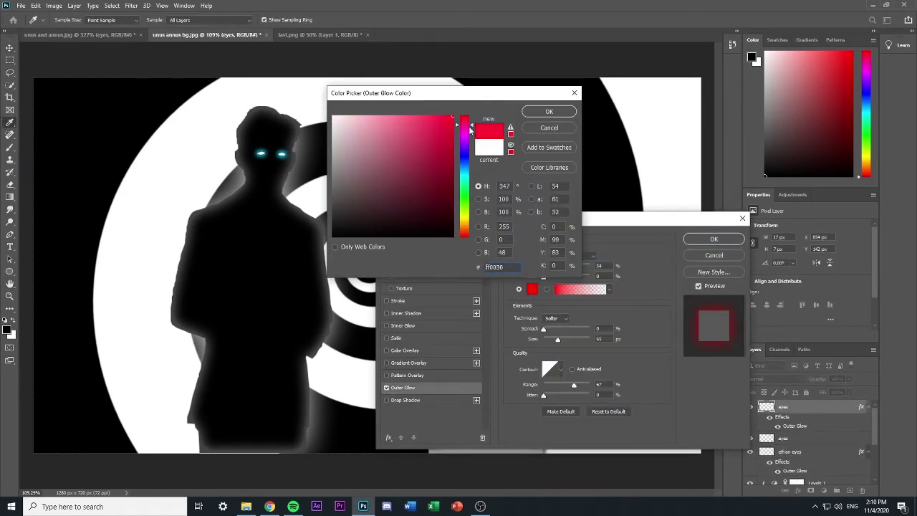
click(541, 111)
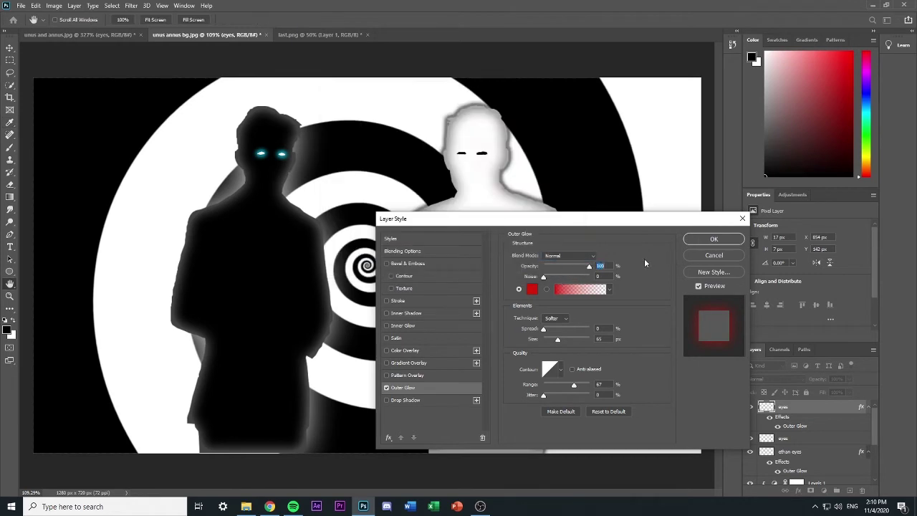
Step: Set the Outer Glow to 52% opacity and 34% spread, reduce its size and apply the layer style
drag(544, 330, 561, 331)
drag(589, 267, 567, 268)
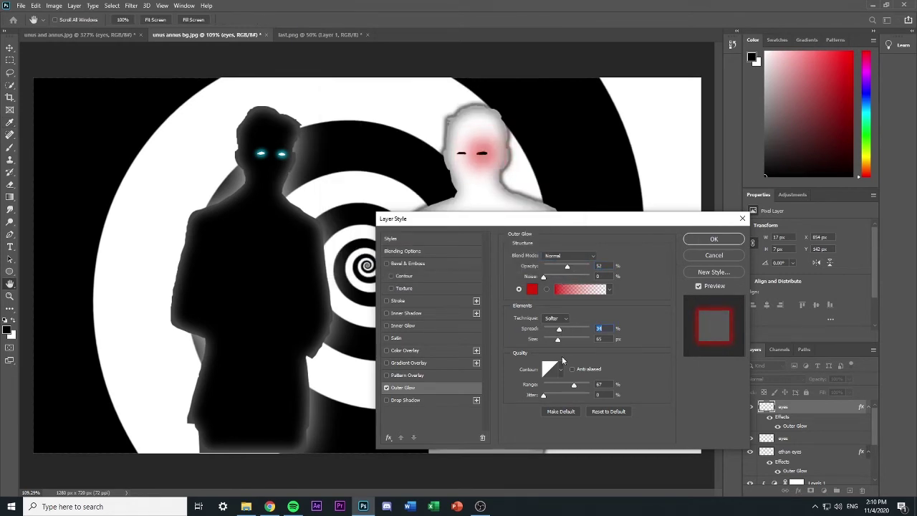
drag(558, 339, 550, 342)
click(706, 242)
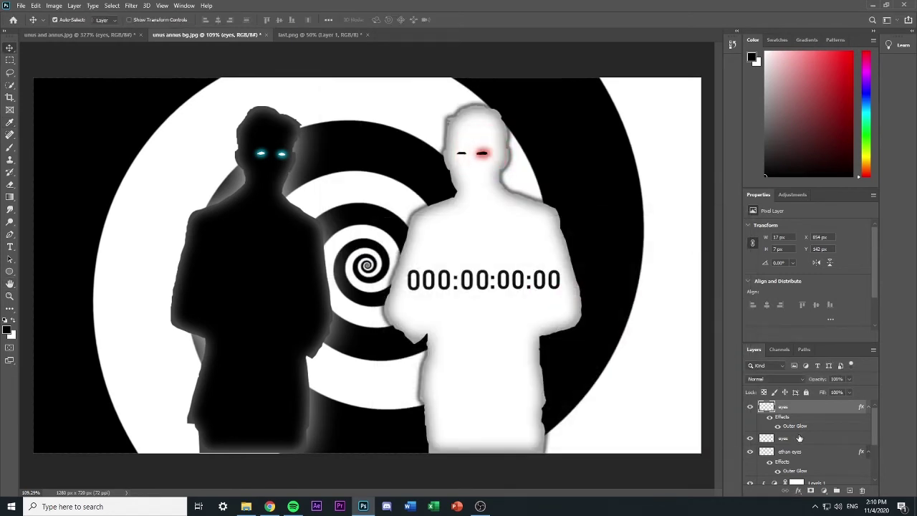
Step: Apply the same red Outer Glow to the other eyes layer and nudge both eyes into place on the white figure's face
double_click(825, 438)
click(396, 391)
click(707, 242)
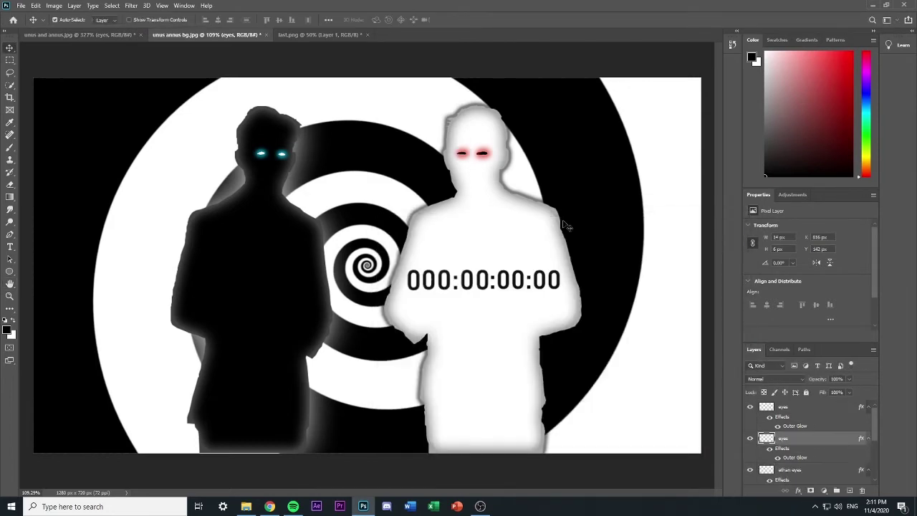
drag(485, 154, 482, 154)
click(464, 154)
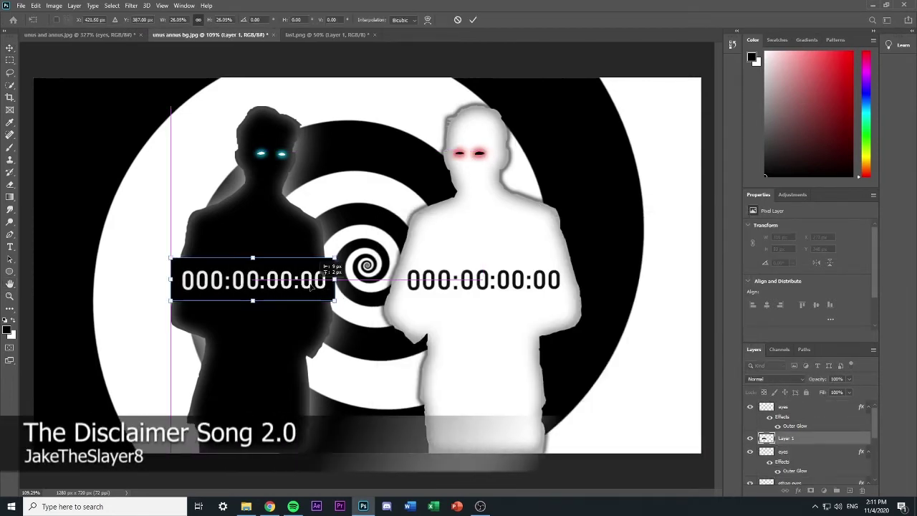
Step: Set the white-on-black countdown layer over the black silhouette to Screen blending
click(778, 378)
click(759, 288)
click(769, 378)
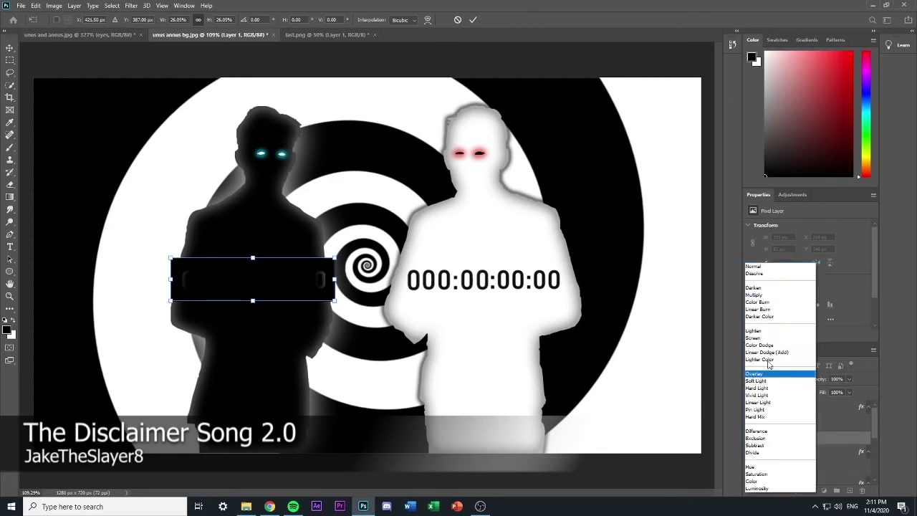
click(758, 294)
click(765, 379)
click(754, 330)
click(771, 379)
click(754, 339)
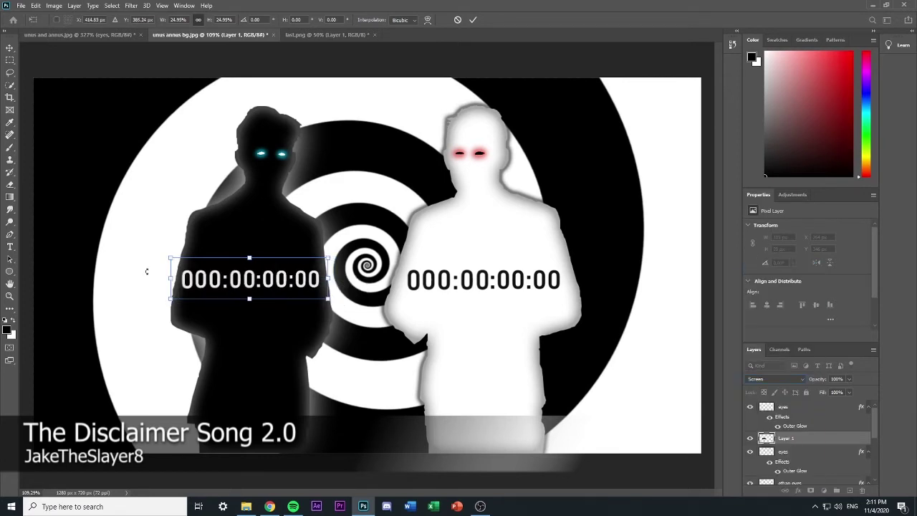
Step: Scale down and centre the countdown on the black silhouette's chest and rename its layer last
drag(170, 258, 177, 261)
drag(251, 282, 292, 287)
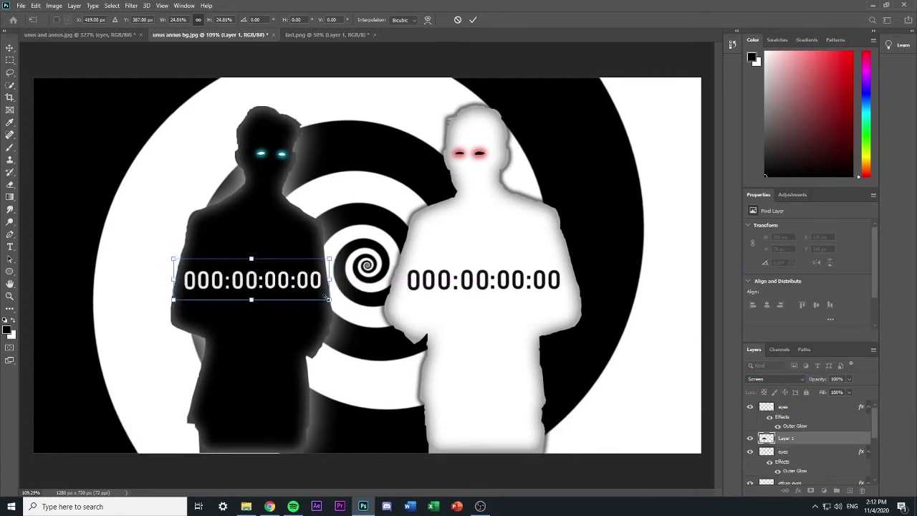
scroll(795, 438, down, 2)
double_click(785, 408)
text(last)
key(Return)
Step: Merge the eyes layer and the ethan eyes layer into one layer
click(790, 421)
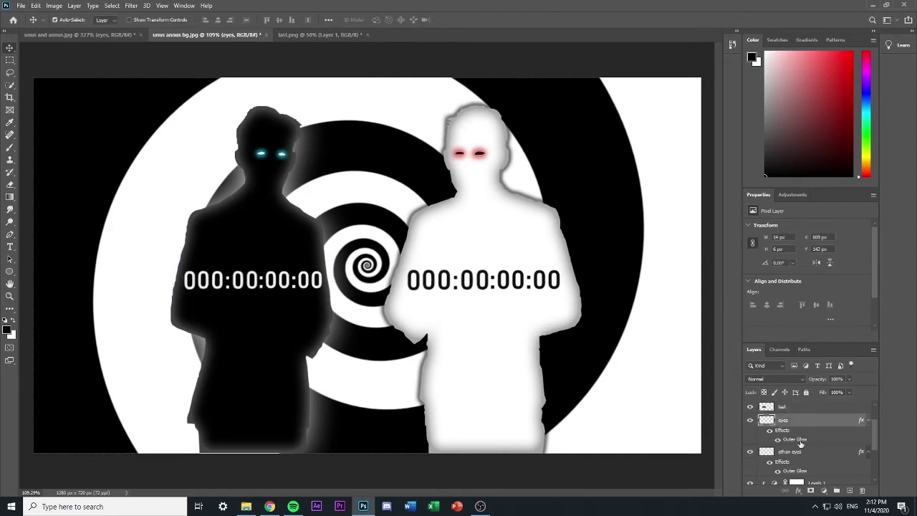
ctrl+click(816, 452)
right_click(790, 422)
click(825, 172)
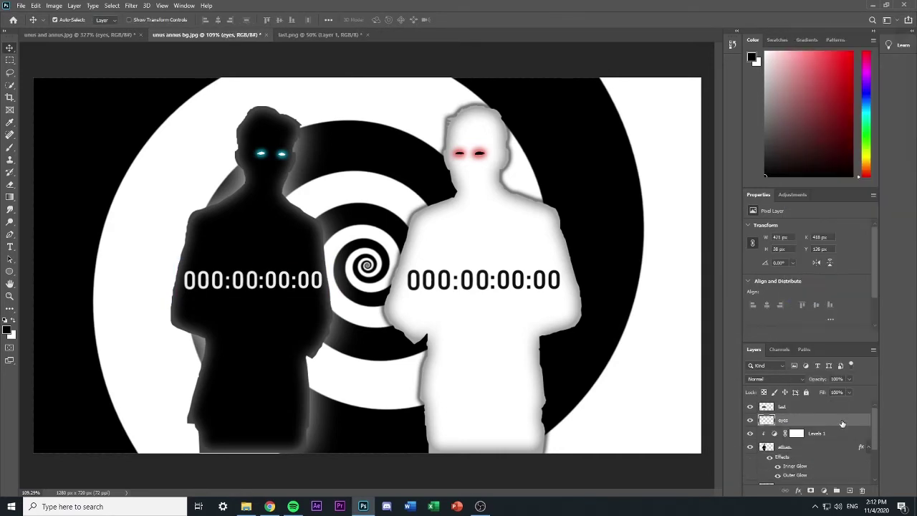
Step: Merge the black silhouette with its Levels 1 adjustment, and the white figure's parts into a single layer
right_click(794, 457)
click(814, 330)
right_click(811, 426)
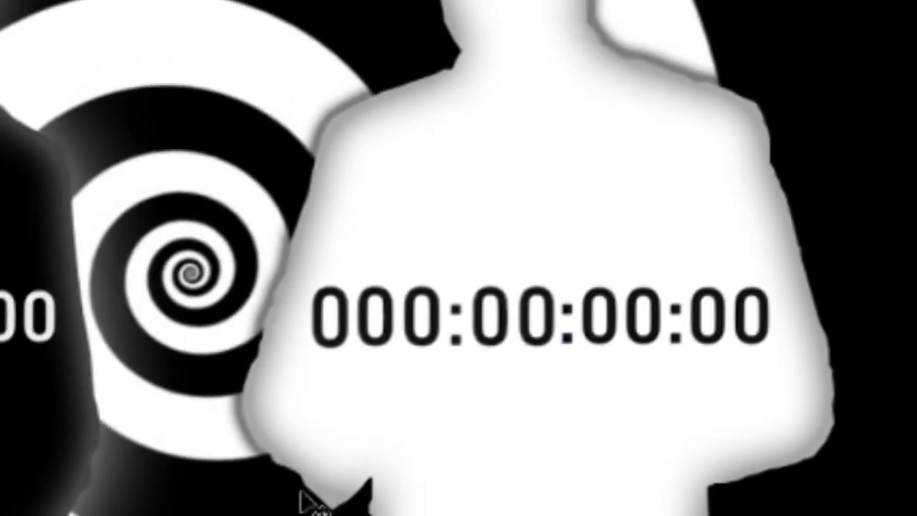
Step: Try to enlarge the ethan layer to 102.62% and shift it slightly toward the spiral's centre
key(ctrl+t)
drag(502, 495, 512, 487)
drag(383, 421, 385, 424)
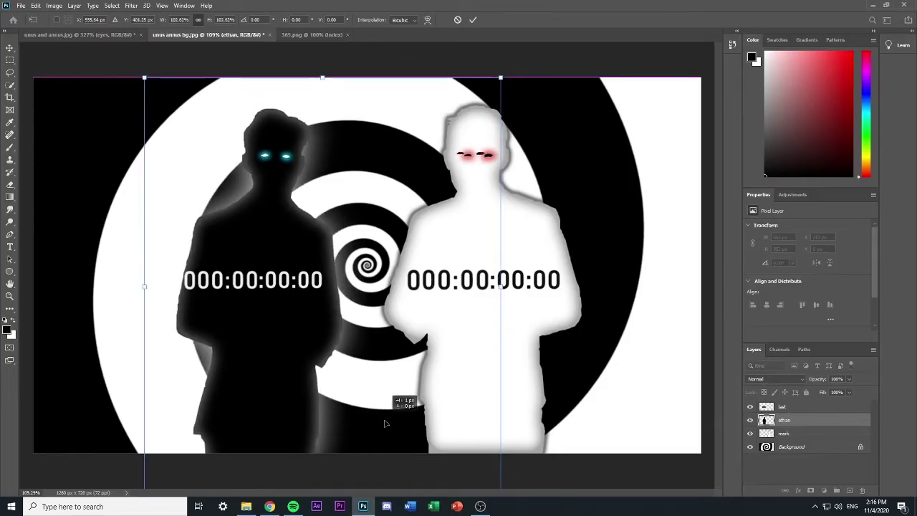
Step: Try to enlarge the black silhouette's countdown to 323 px wide and reposition it across the chest
click(9, 48)
drag(295, 287, 357, 305)
key(ctrl+t)
drag(317, 291, 340, 301)
mouse_move(305, 286)
mouse_down()
mouse_move(313, 286)
mouse_move(304, 285)
mouse_up()
key(Return)
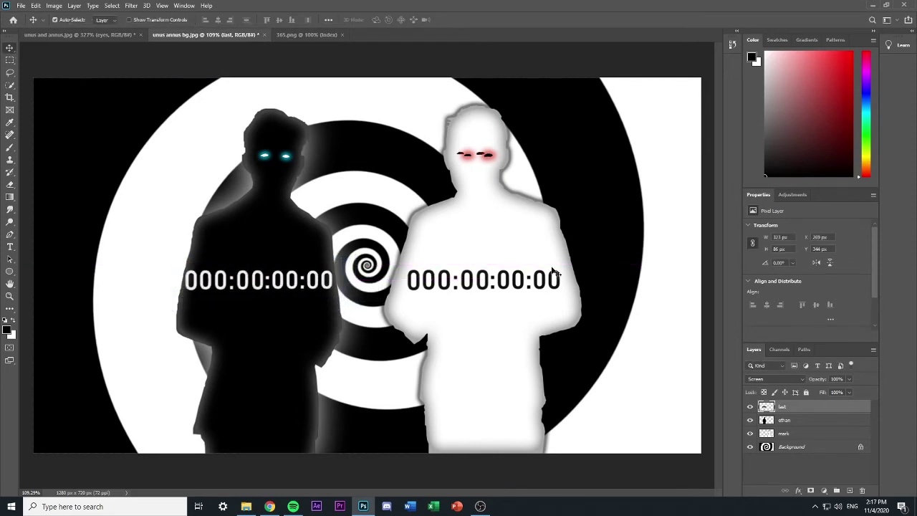
Step: Undo the countdown and silhouette transforms and the merge that joined the red eyes to the ethan layer
key(ctrl+z)
mouse_move(489, 156)
mouse_down()
mouse_move(516, 166)
mouse_move(480, 158)
mouse_up()
key(ctrl+z)
key(ctrl+z)
key(ctrl+z)
key(ctrl+z)
key(ctrl+z)
key(ctrl+z)
key(ctrl+z)
key(ctrl+z)
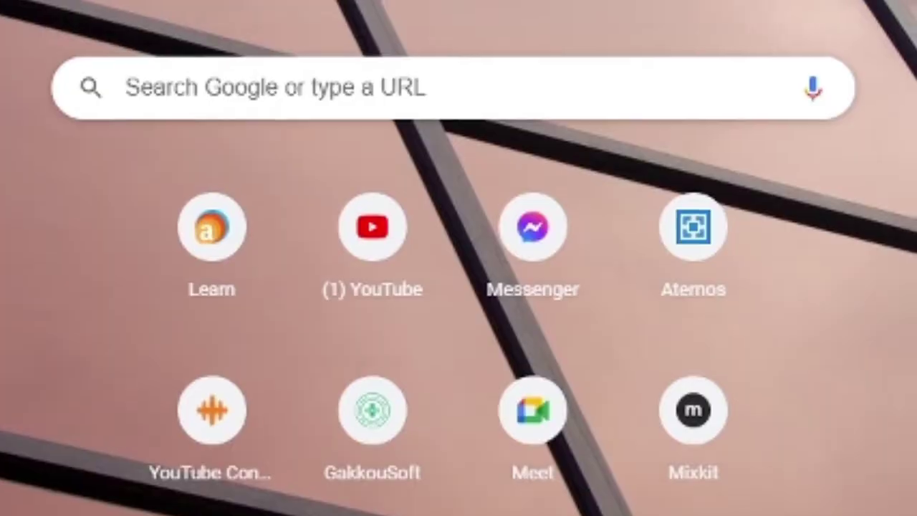
Step: Merge the eyes layer with the black silhouette's Levels 1 layer
right_click(785, 433)
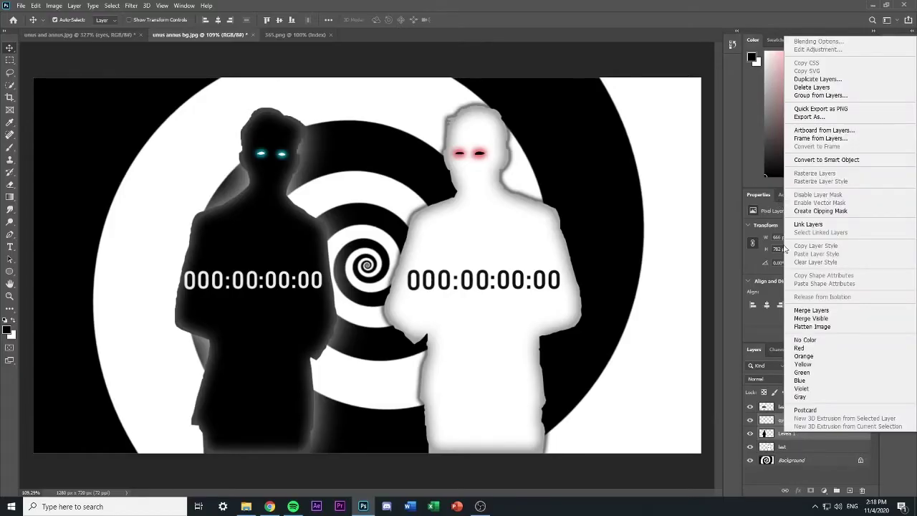
click(812, 87)
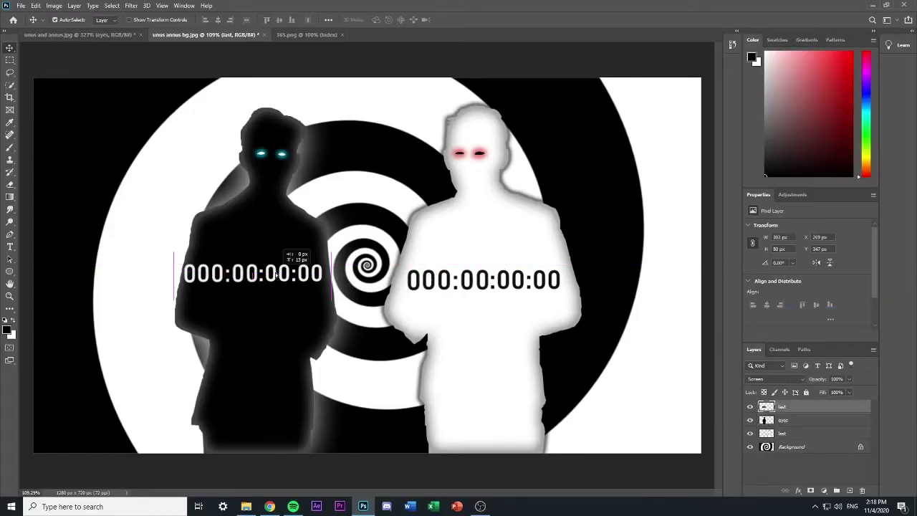
Step: Enlarge the black silhouette's countdown to 323 px wide across the chest and return to the unus annus bg document
key(ctrl+t)
drag(331, 292, 335, 294)
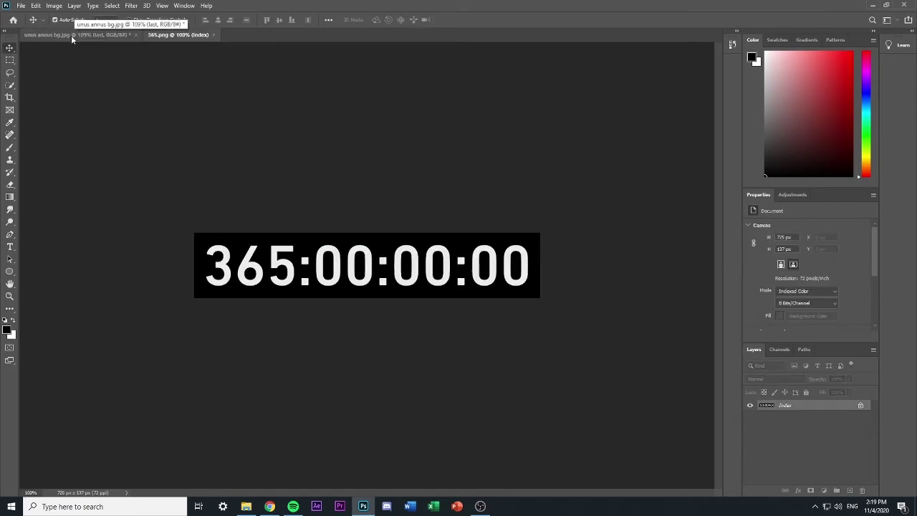
click(71, 35)
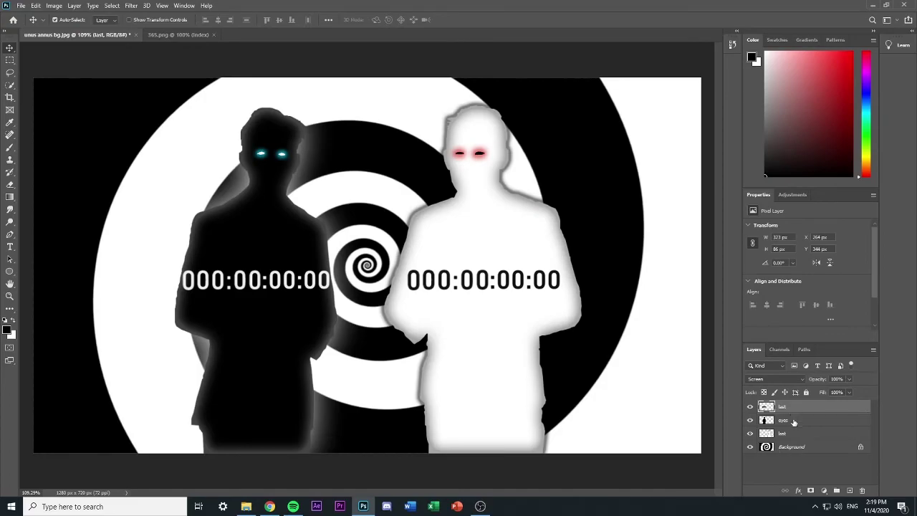
Step: Try to merge the black silhouette's countdown layer with the eyes layer
ctrl+click(793, 421)
right_click(793, 422)
click(812, 294)
key(ctrl+z)
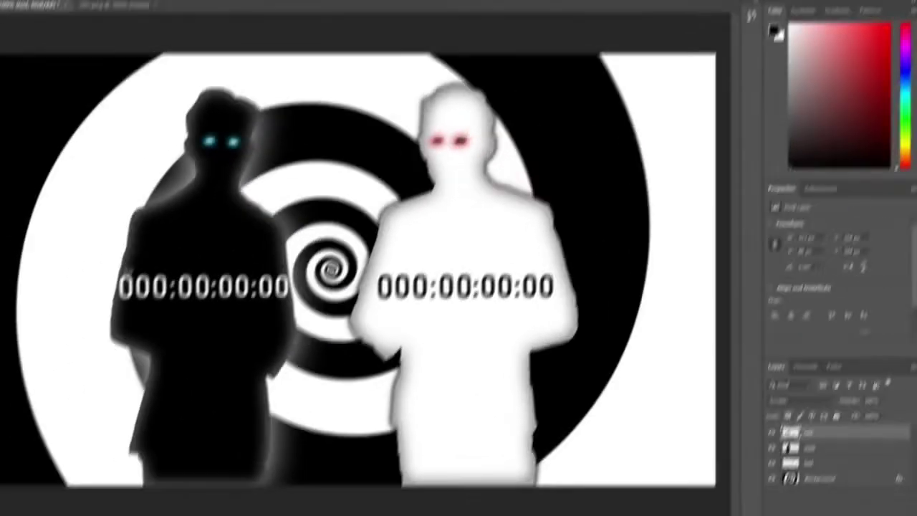
Step: Outline the black silhouette's countdown with a Pen path and load the path as a selection on the countdown layer
right_click(138, 272)
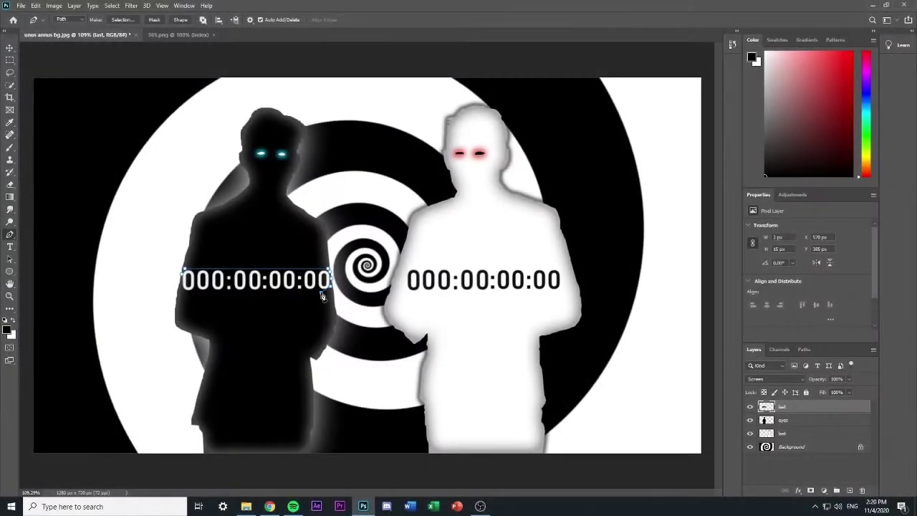
click(189, 293)
click(182, 274)
click(804, 349)
ctrl+click(752, 365)
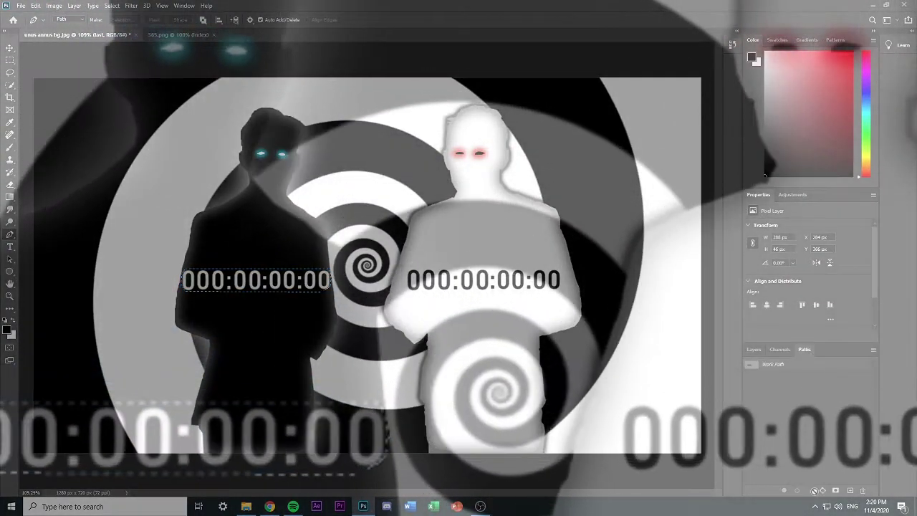
click(754, 349)
click(798, 408)
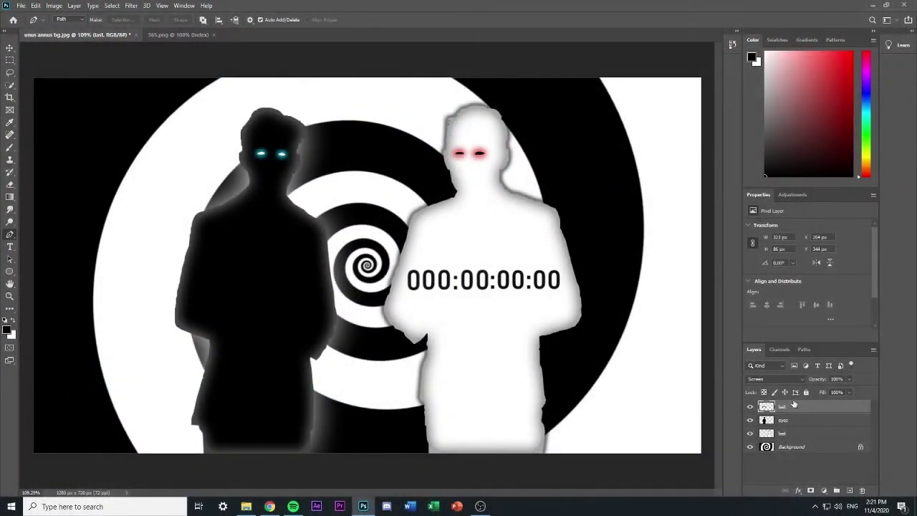
Step: Restore the countdown, then invert its selection, delete the surrounding area from the layer and deselect
key(ctrl+z)
key(ctrl+z)
right_click(286, 272)
click(10, 72)
right_click(228, 285)
click(251, 92)
key(Delete)
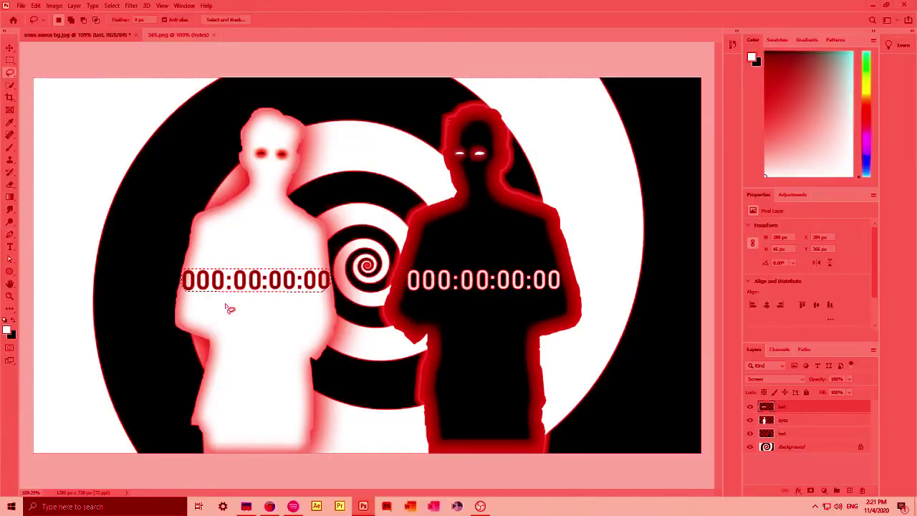
right_click(250, 290)
click(287, 294)
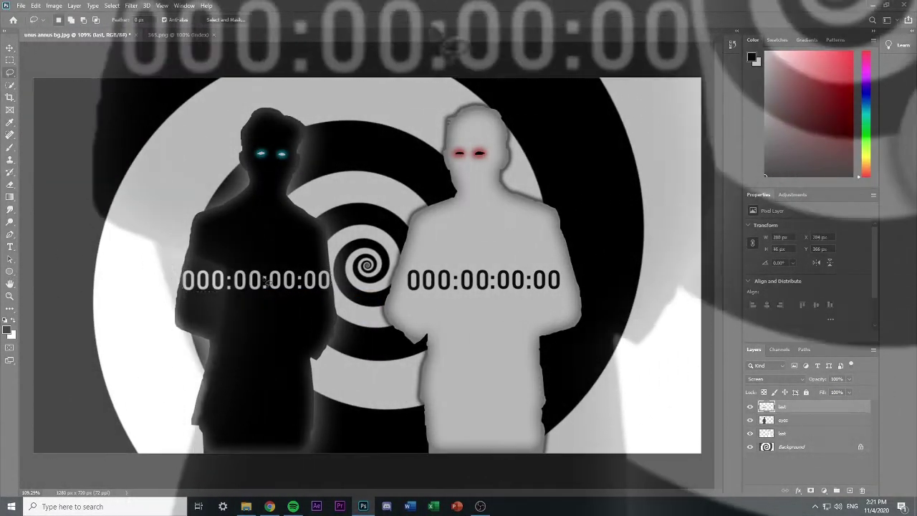
Step: Merge the black silhouette's trimmed countdown layer with the eyes layer
key(v)
shift+click(795, 421)
right_click(796, 408)
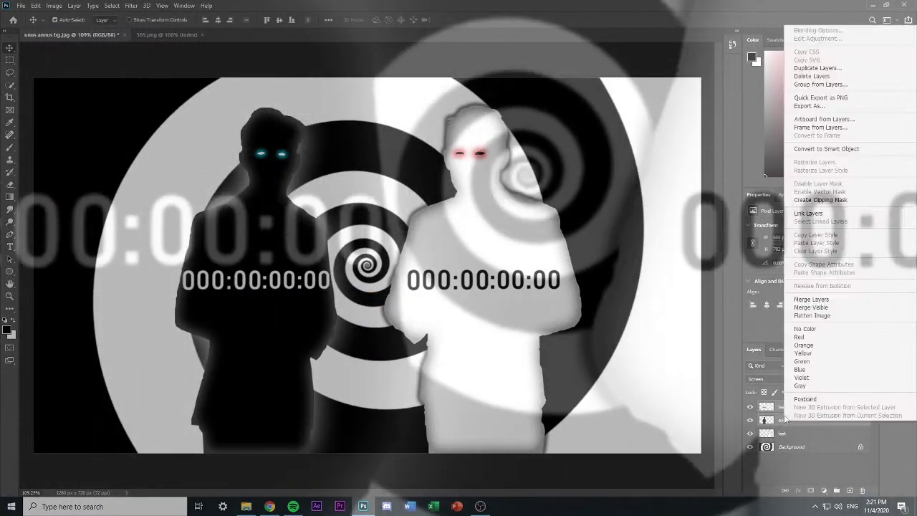
click(812, 300)
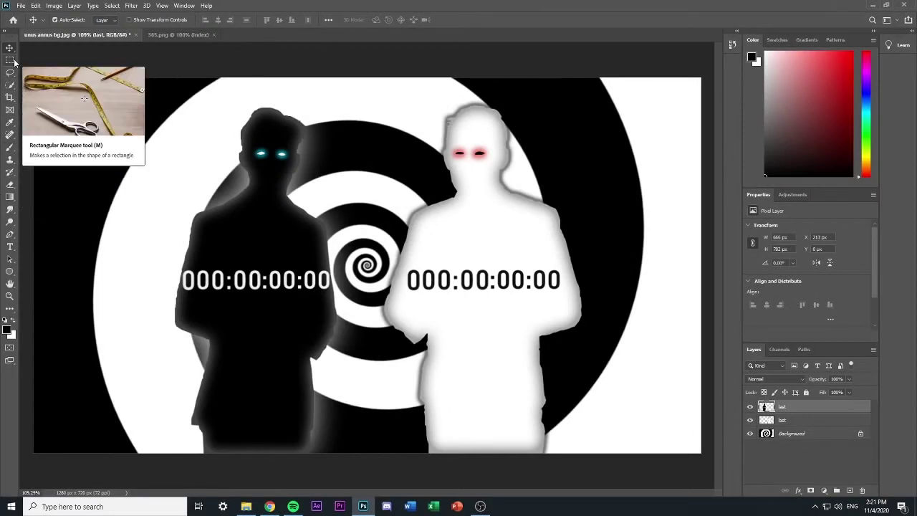
Step: Lasso the black silhouette with its countdown, cut it to a new layer and place it beside the spiral's centre
key(l)
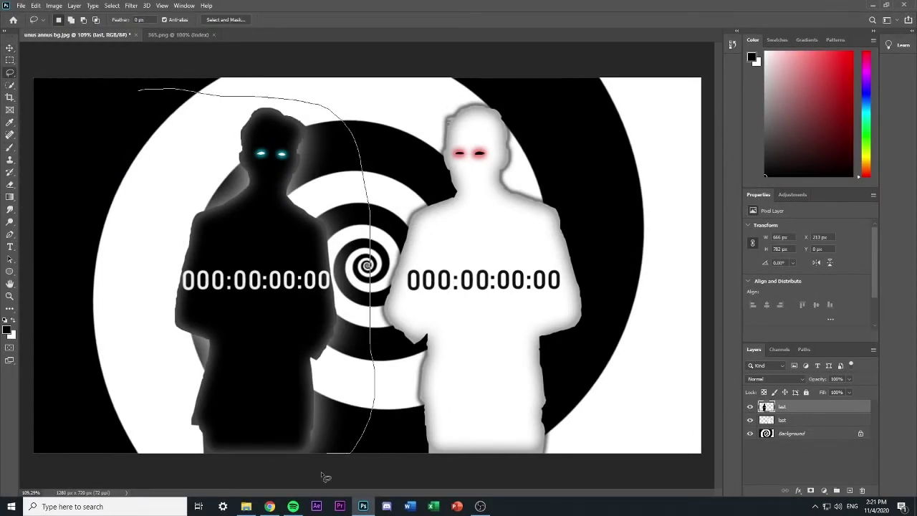
drag(143, 103, 141, 96)
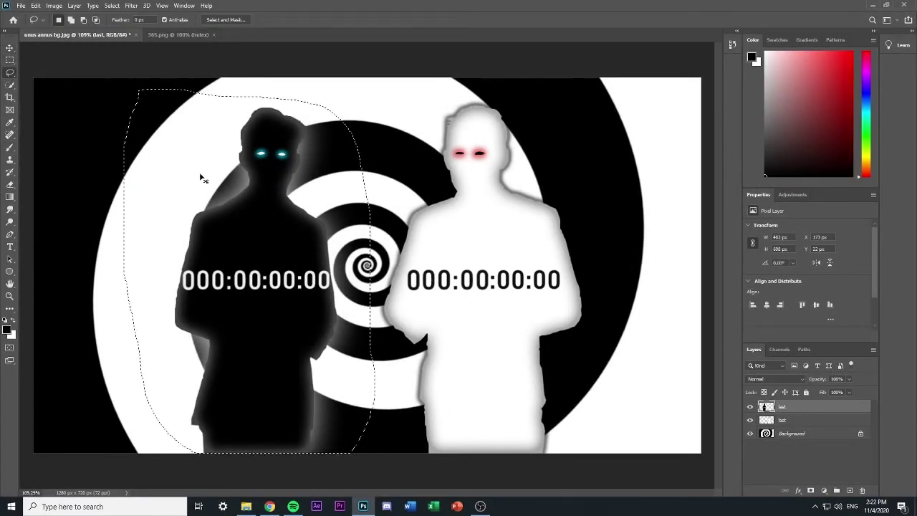
key(ctrl+x)
key(ctrl+v)
key(v)
drag(366, 219, 259, 229)
key(ctrl+t)
drag(135, 96, 131, 89)
key(ctrl+z)
key(Escape)
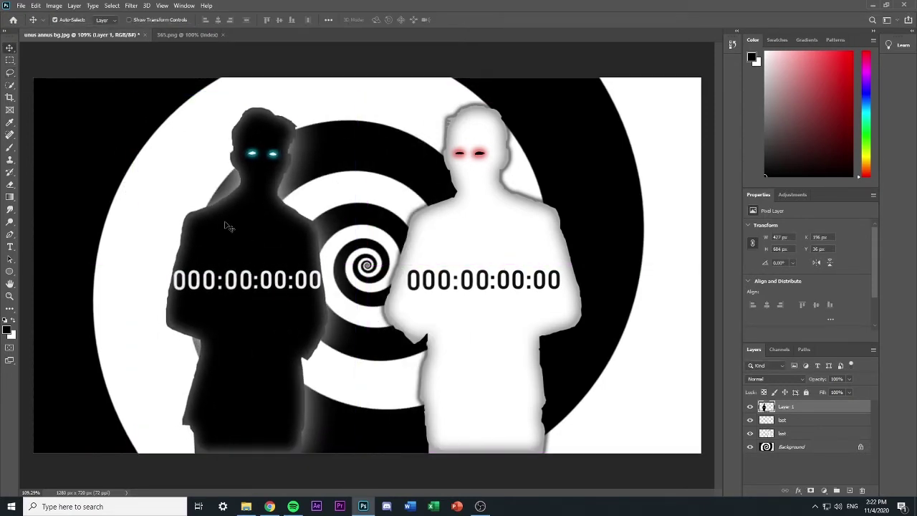
Step: Move the black silhouette slightly to the right, closer to the spiral's centre
double_click(787, 406)
drag(228, 227, 285, 222)
click(512, 238)
key(ctrl+z)
key(ctrl+z)
click(71, 215)
click(815, 434)
click(790, 467)
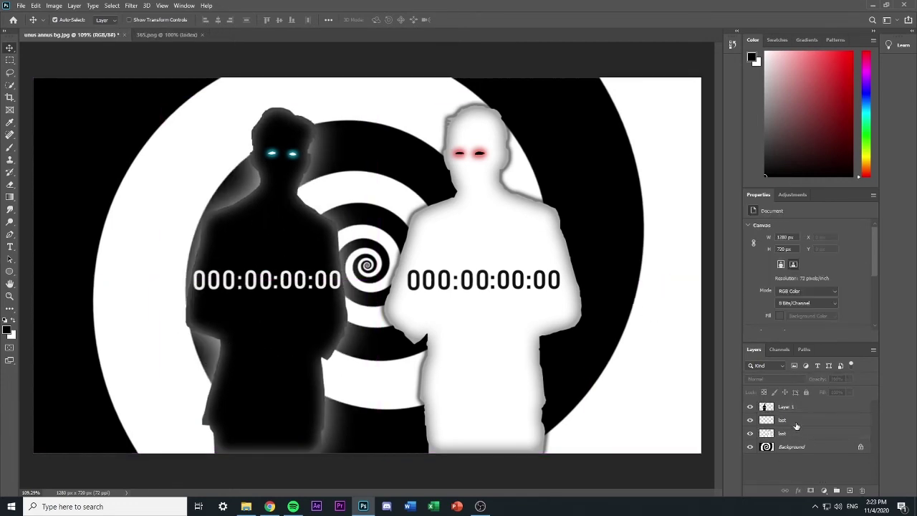
Step: Merge the two layers named last and shift the white figure slightly left towards the spiral's centre
click(796, 424)
ctrl+click(796, 434)
right_click(819, 423)
click(814, 302)
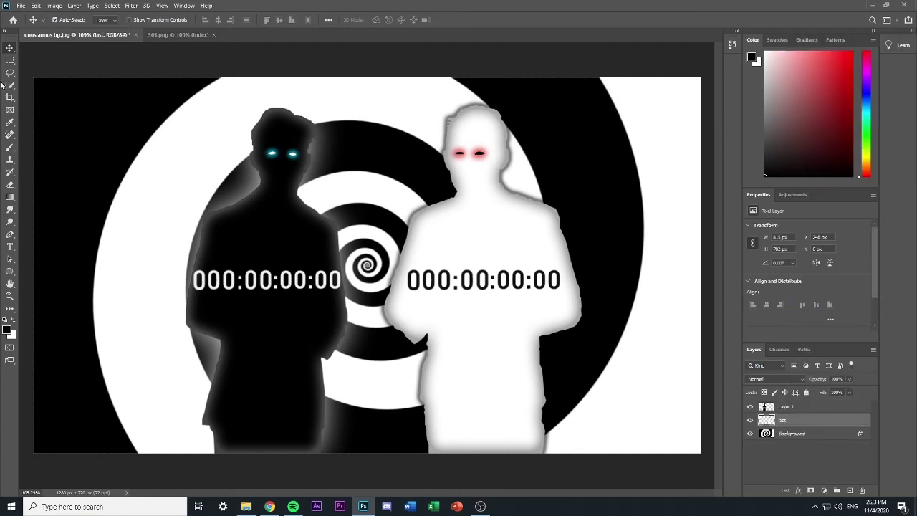
drag(467, 231, 453, 231)
Step: Switch to Chrome, search Google Images for "unus annus logo transparent" and open the black hourglass logo from Unus Annus Wiki
click(270, 506)
click(100, 23)
text(unus annus)
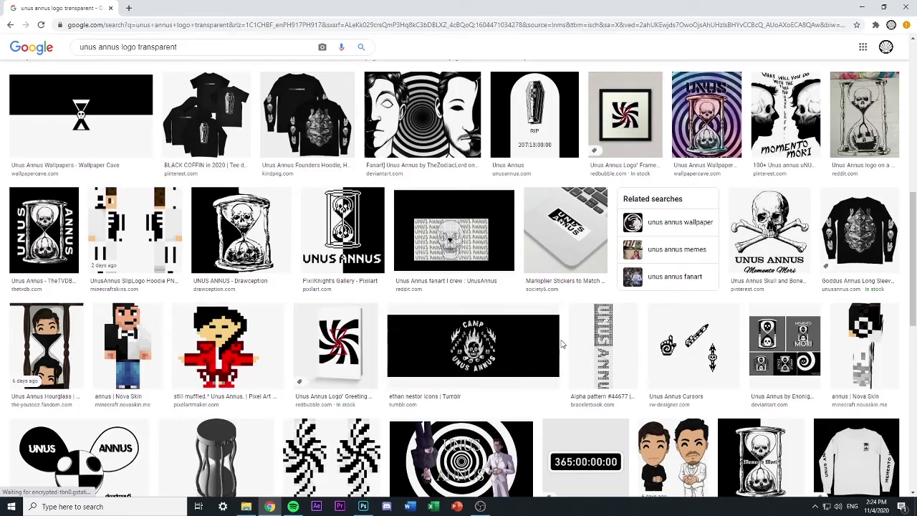
scroll(433, 249, down, 6)
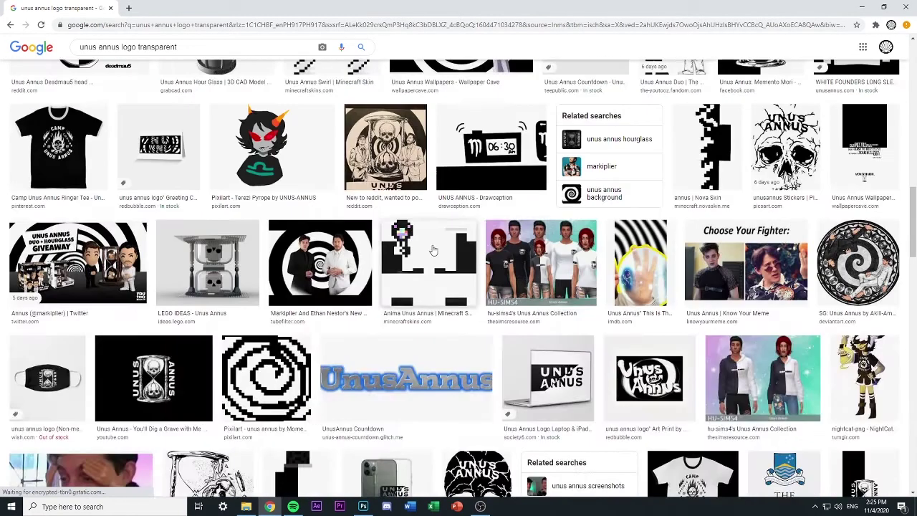
scroll(433, 249, up, 10)
scroll(207, 175, down, 1)
click(153, 114)
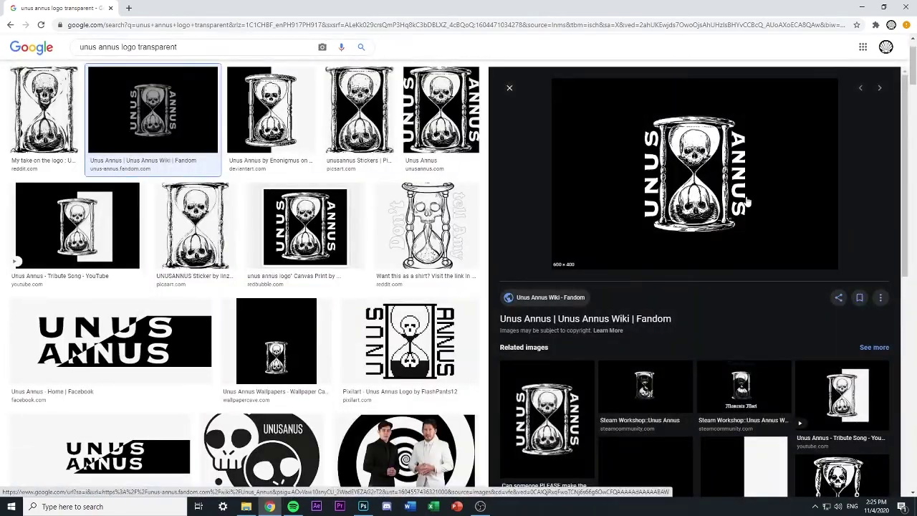
Step: Save the hourglass logo image as unus annus in the RANDOM folder
right_click(747, 204)
click(782, 279)
text(unus annus)
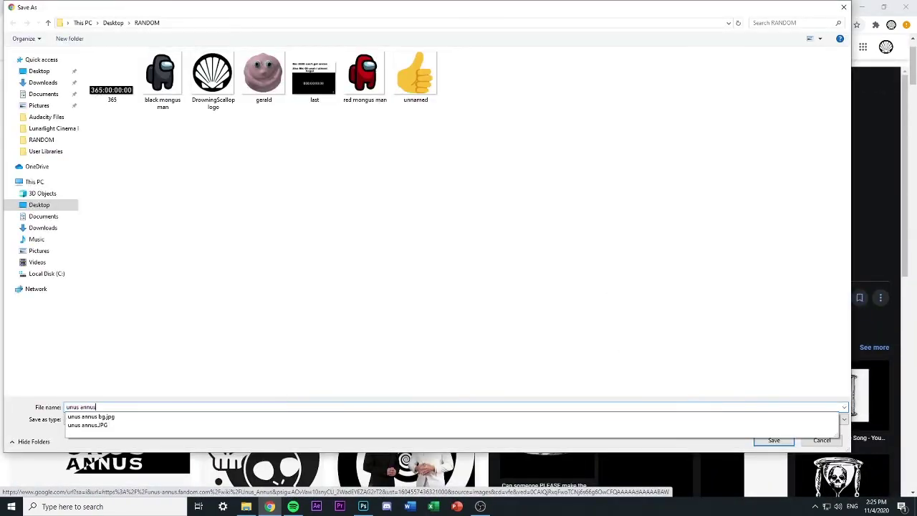
key(Return)
Step: Switch to Photoshop and open the downloaded hourglass image unus annus from the RANDOM folder
click(364, 506)
click(21, 6)
click(28, 26)
scroll(446, 158, down, 5)
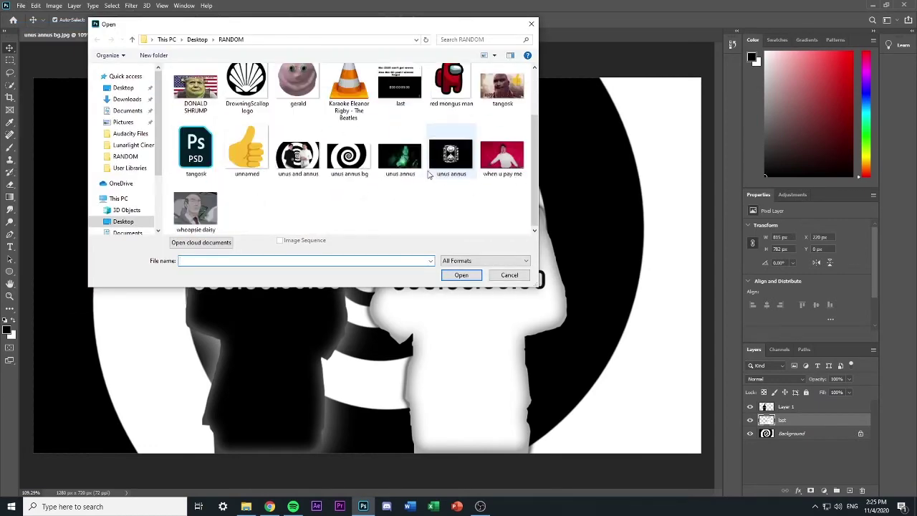
scroll(445, 144, up, 1)
scroll(449, 150, down, 1)
double_click(453, 155)
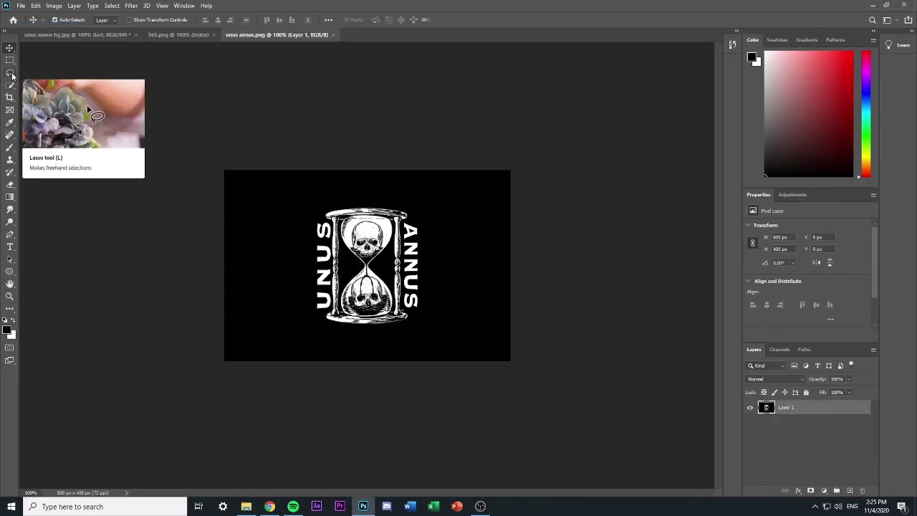
Step: Crop the image tightly around the hourglass logo to about 226 by 266 px
click(10, 98)
drag(510, 267, 467, 269)
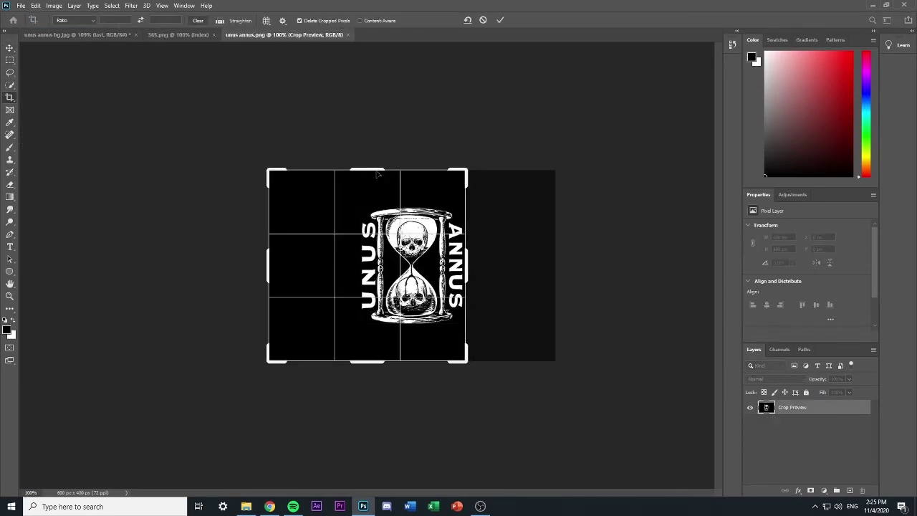
drag(376, 171, 376, 187)
drag(268, 264, 311, 264)
drag(364, 345, 363, 329)
click(10, 48)
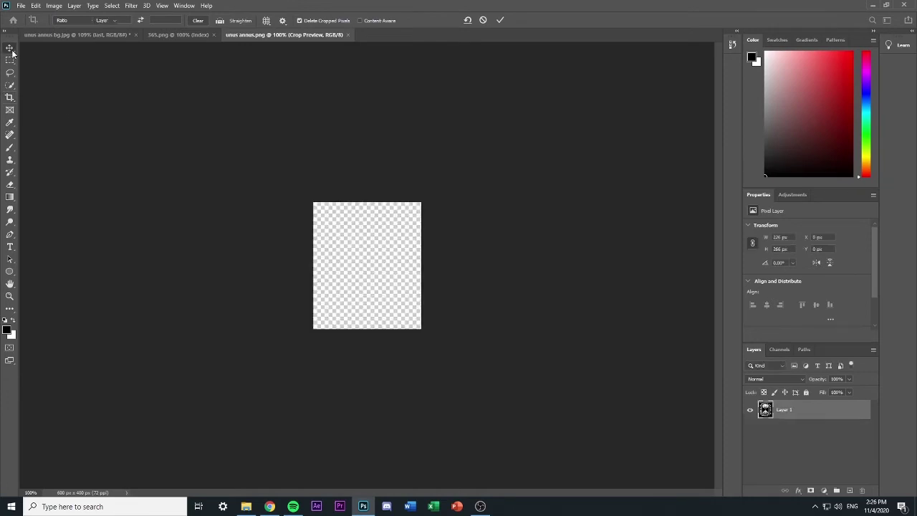
Step: Bring the cropped logo into unus annus bg beneath both figures and rename the figure layers ethan and mark
drag(339, 247, 340, 216)
drag(806, 420, 807, 438)
double_click(788, 406)
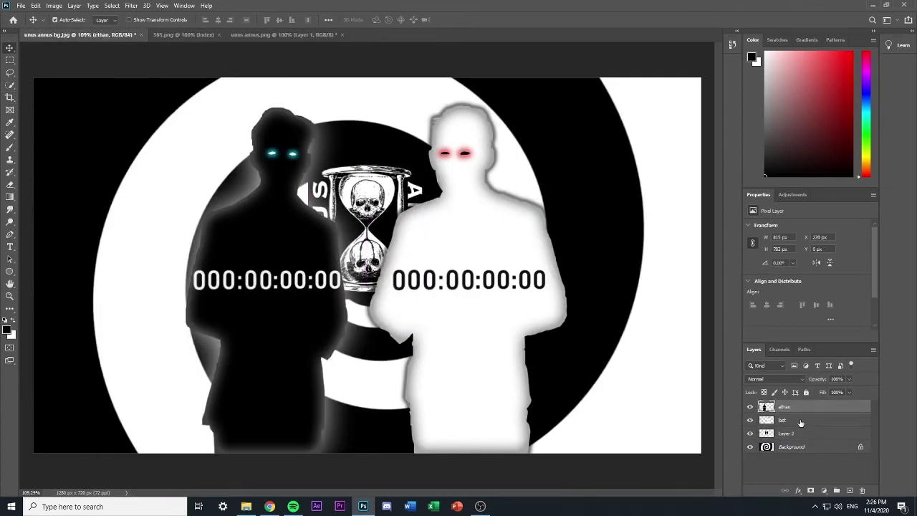
double_click(801, 421)
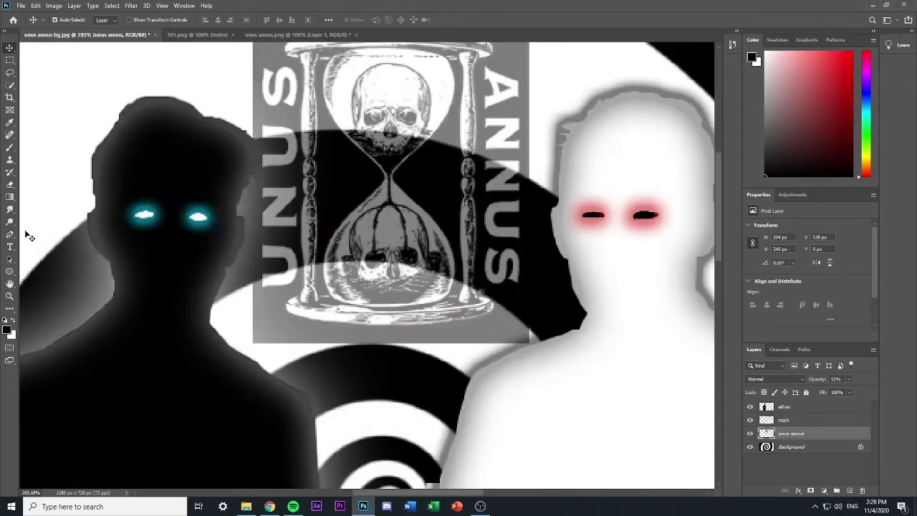
Step: Trace a closed Pen path around the part of the logo that overlaps the spiral's black band
key(p)
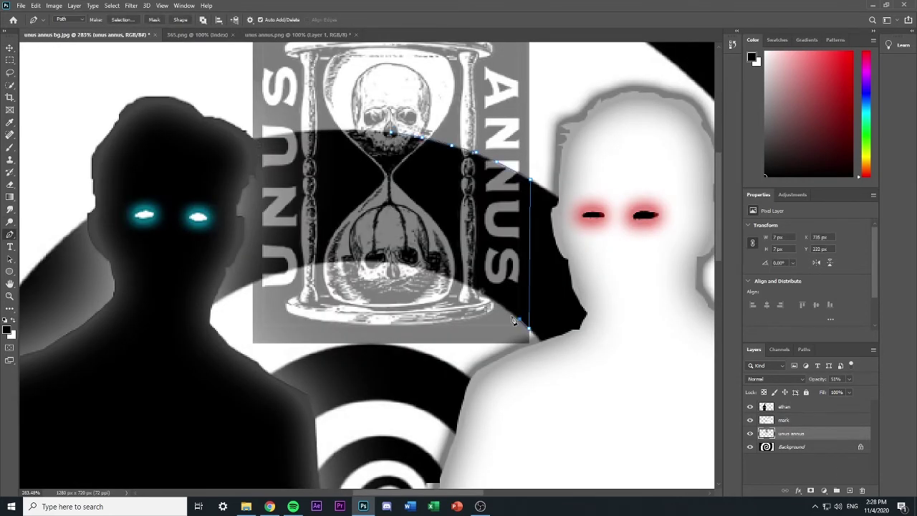
click(253, 283)
click(253, 139)
click(271, 136)
click(289, 132)
click(307, 130)
click(328, 129)
click(351, 129)
click(370, 129)
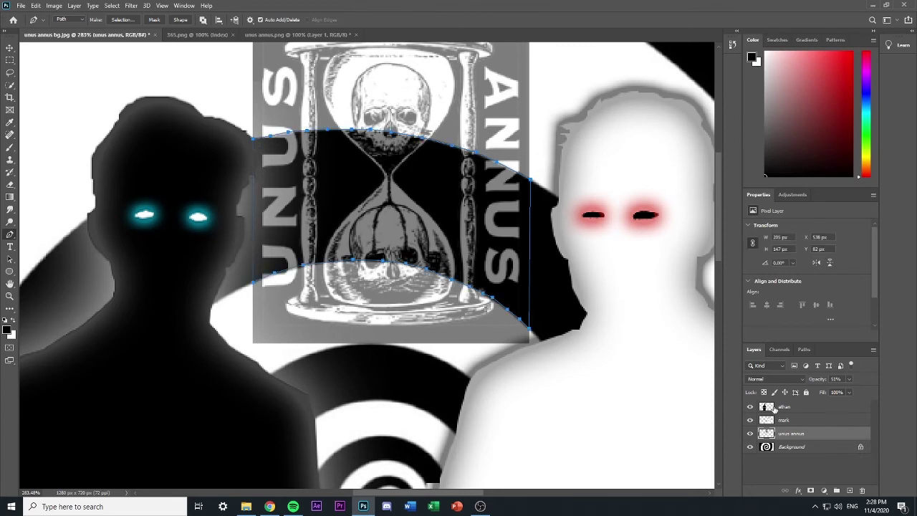
Step: Load the path as a selection and cut that part out of the unus annus layer
click(804, 349)
click(811, 491)
key(Delete)
click(269, 507)
click(129, 8)
click(110, 8)
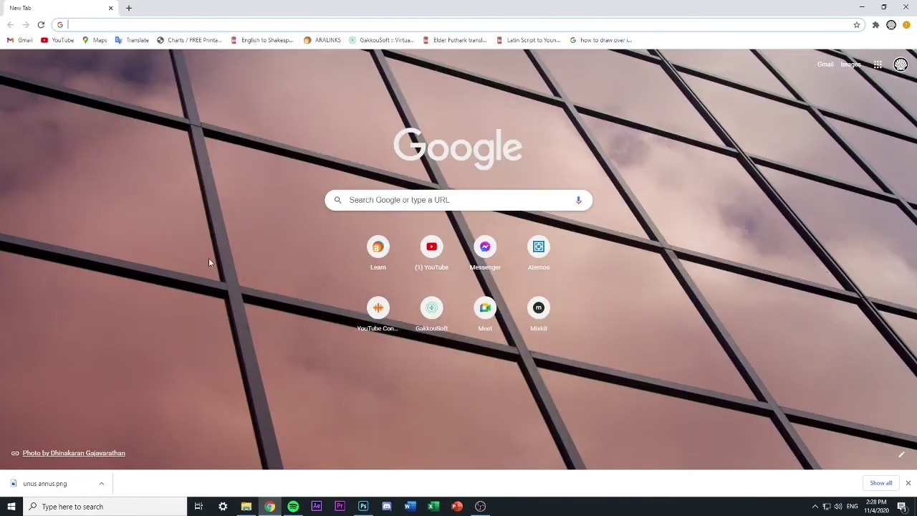
click(908, 483)
click(293, 507)
click(46, 215)
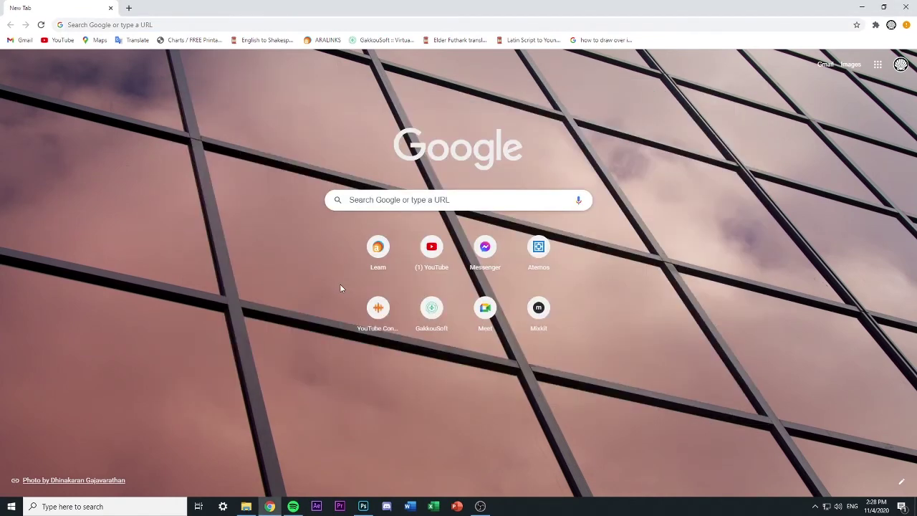
click(330, 24)
Step: Return to Photoshop, create a layer named skelly and paste the cut logo part, positioning it in the logo's gap
click(363, 507)
click(754, 350)
key(ctrl+shift+n)
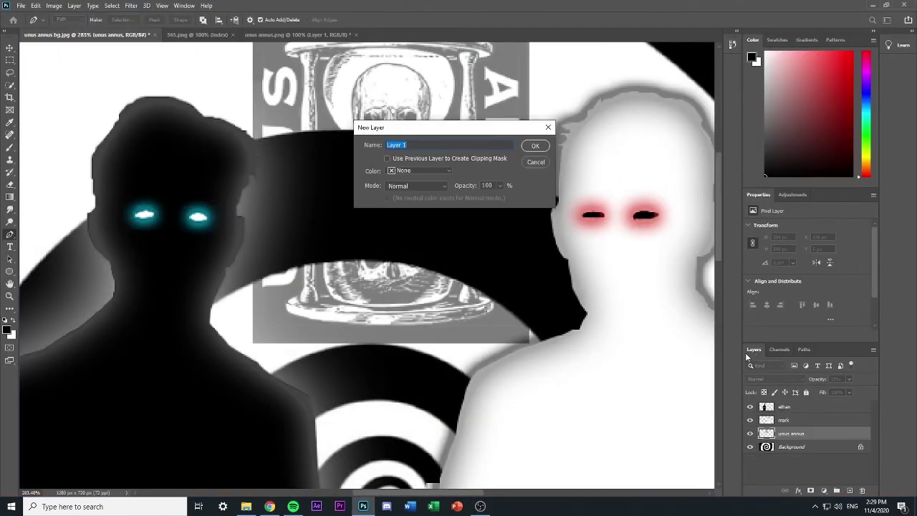
text(logo)
key(Return)
key(ctrl+v)
click(9, 48)
drag(424, 218, 449, 200)
click(270, 506)
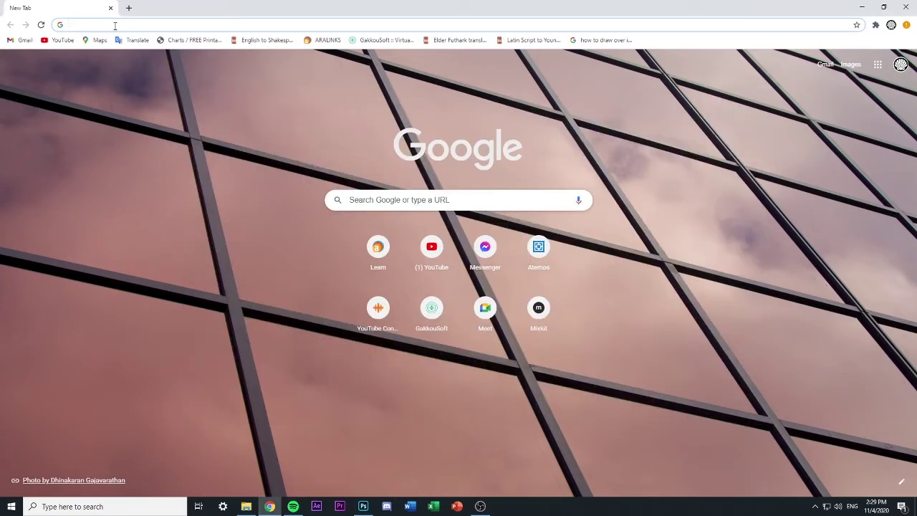
click(362, 507)
Step: Raise the unus annus logo layer's opacity to 100%
click(500, 231)
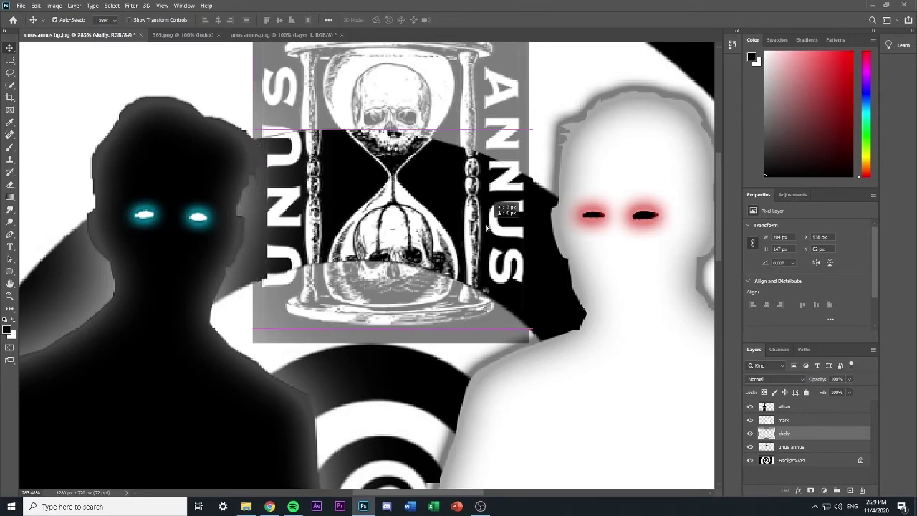
click(849, 379)
drag(849, 392, 875, 392)
click(557, 152)
scroll(558, 153, up, 3)
scroll(557, 154, down, 1)
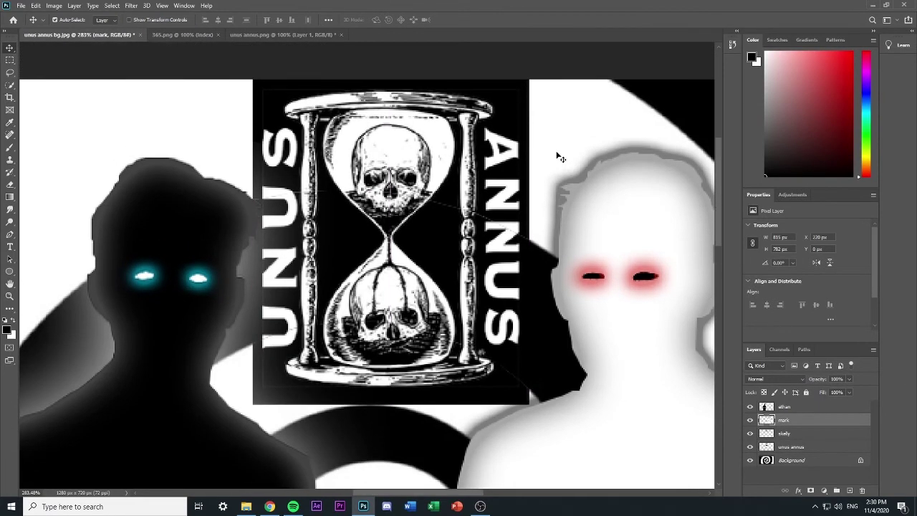
Step: Try a Curves adjustment clipped to the unus annus layer
click(814, 445)
click(824, 491)
click(837, 378)
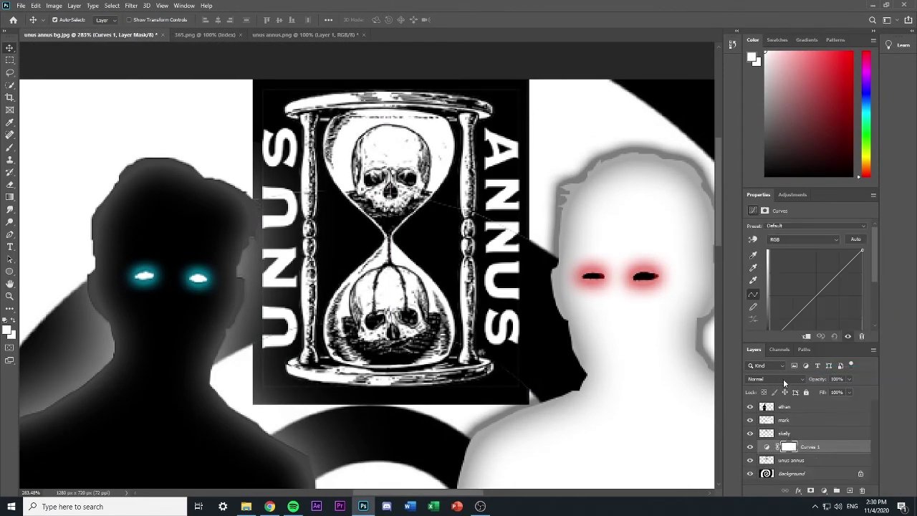
click(807, 336)
scroll(828, 299, down, 3)
key(ctrl+z)
key(ctrl+z)
Step: Add a Levels adjustment layer directly above the unus annus layer
click(824, 491)
click(838, 365)
click(293, 507)
click(426, 417)
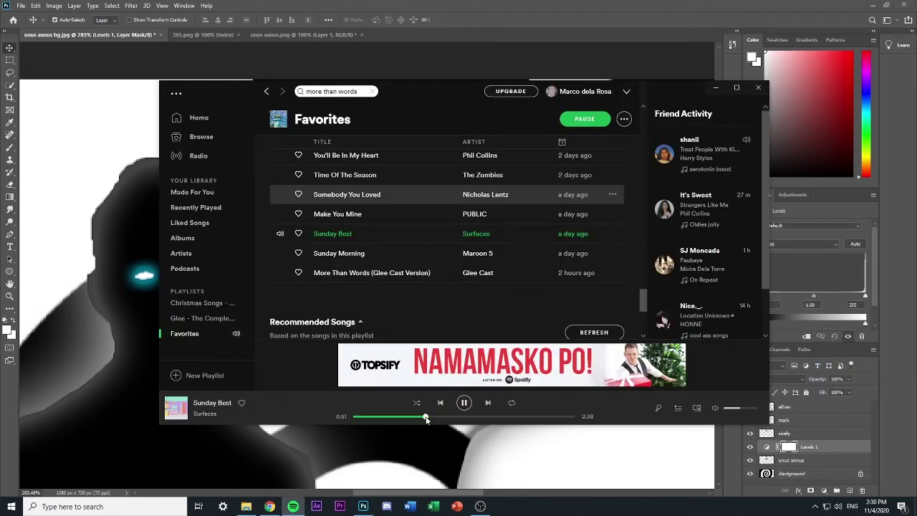
click(293, 507)
Step: Clip the Levels adjustment to the unus annus layer and fully reverse its output levels to invert the logo's black and white
click(806, 337)
mouse_move(866, 324)
mouse_down()
mouse_move(795, 324)
mouse_move(866, 324)
mouse_up()
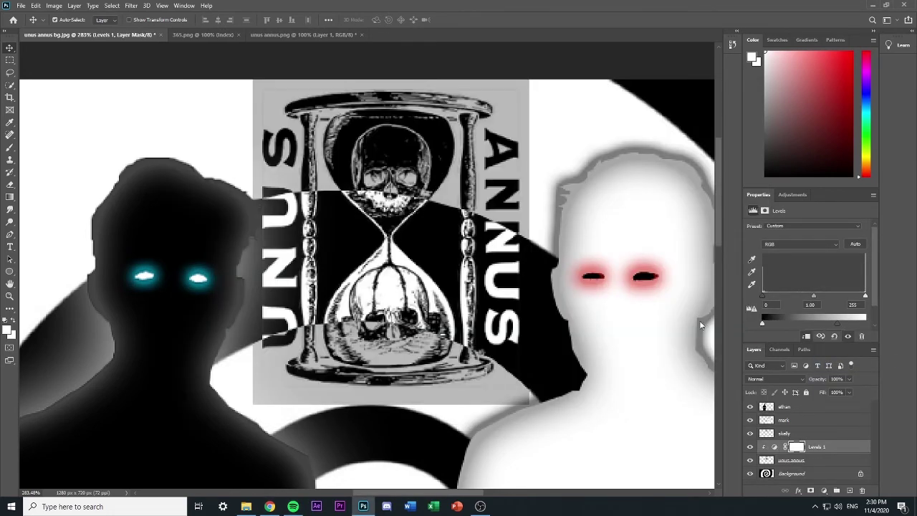
drag(796, 324, 762, 323)
Step: Merge the clipped Levels adjustment and the unus annus logo into a single layer
shift+click(826, 462)
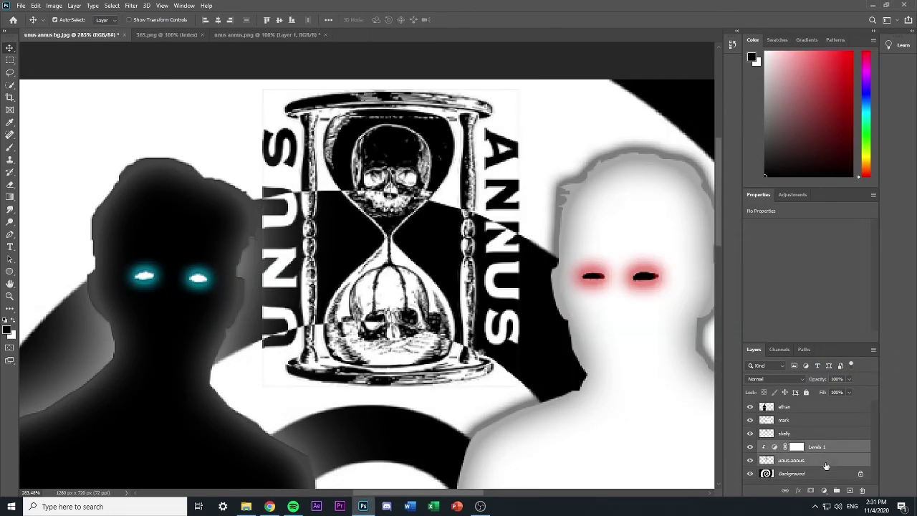
right_click(824, 460)
click(819, 333)
Step: Lasso and delete the faint box outline beside the upper UNUS lettering and above the hourglass
scroll(518, 218, down, 4)
scroll(326, 152, up, 9)
key(l)
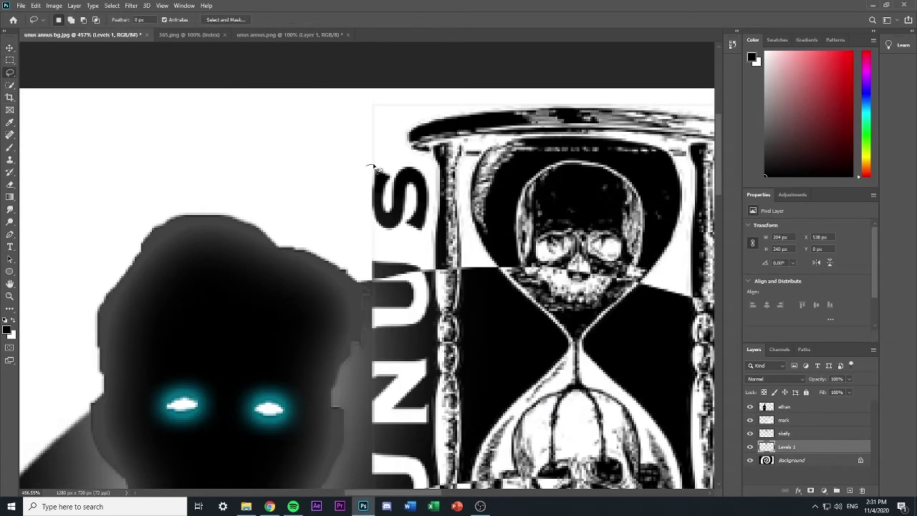
drag(368, 165, 366, 163)
key(Delete)
mouse_move(392, 115)
mouse_down()
mouse_move(416, 113)
mouse_move(380, 121)
mouse_up()
drag(480, 97, 482, 100)
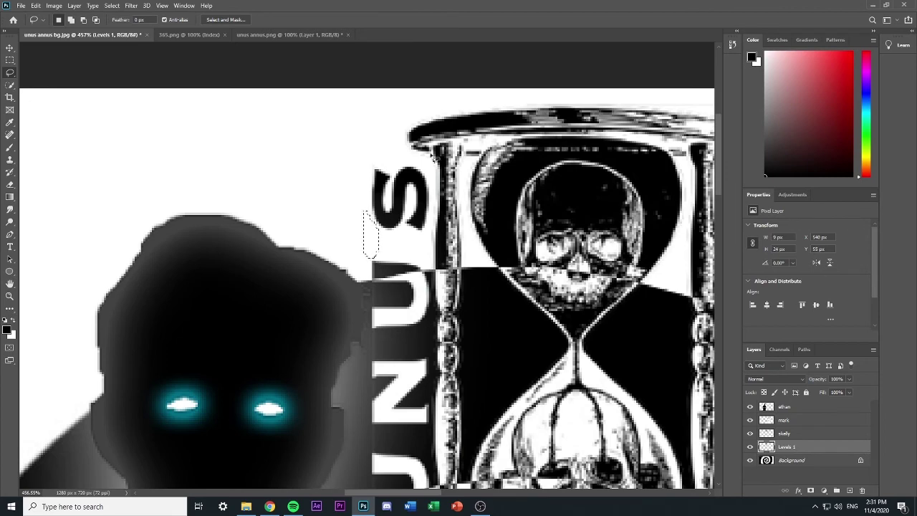
key(ctrl+d)
Step: Lasso and delete the leftover outline beside the lower UNUS lettering, below the hourglass and near the end of ANNUS
scroll(442, 241, down, 4)
drag(374, 276, 385, 267)
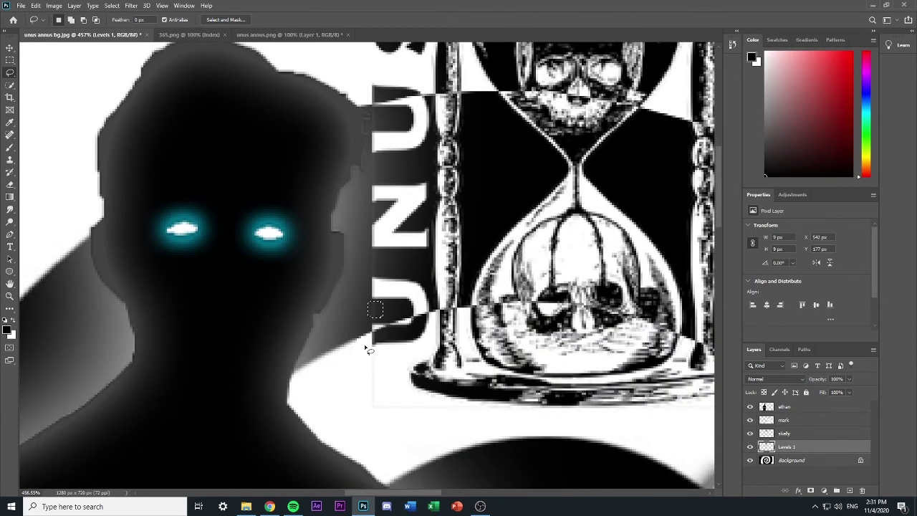
drag(356, 414, 364, 358)
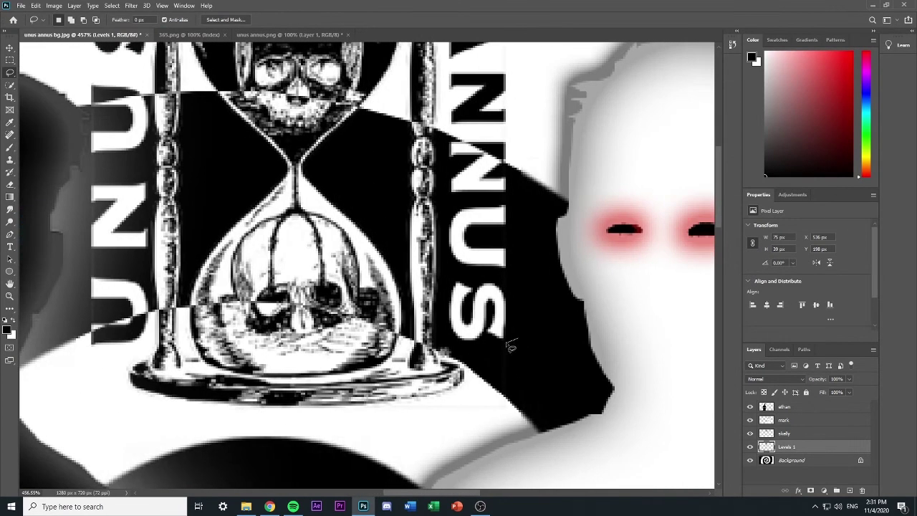
mouse_move(375, 407)
mouse_down()
mouse_move(520, 344)
mouse_move(492, 404)
mouse_move(520, 351)
mouse_up()
key(Delete)
key(ctrl+d)
Step: Merge the skelly layer with the cleaned logo layer
ctrl+click(810, 436)
right_click(810, 435)
click(854, 313)
Step: Remove the faint outline along the outer side of the ANNUS lettering and the logo's upper-right corner with lasso selections
scroll(494, 335, up, 1)
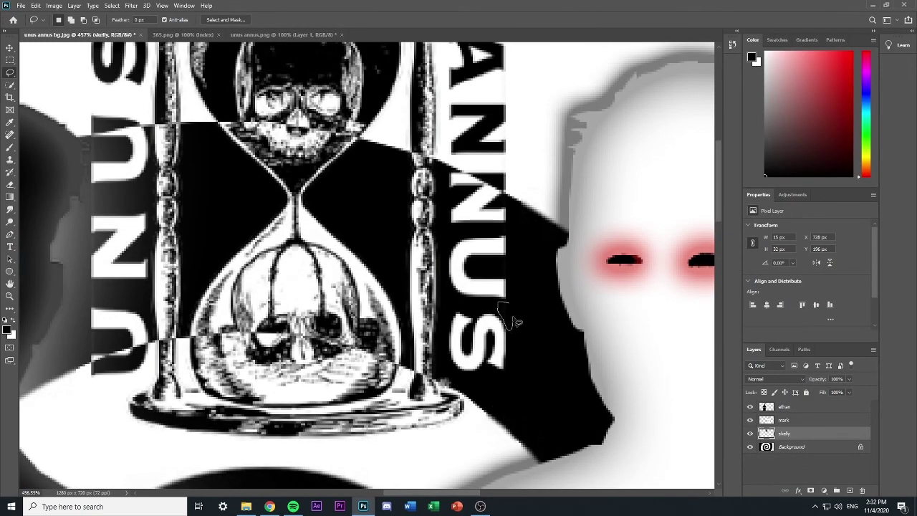
scroll(514, 308, up, 1)
drag(513, 318, 516, 293)
scroll(536, 280, up, 3)
drag(448, 74, 485, 122)
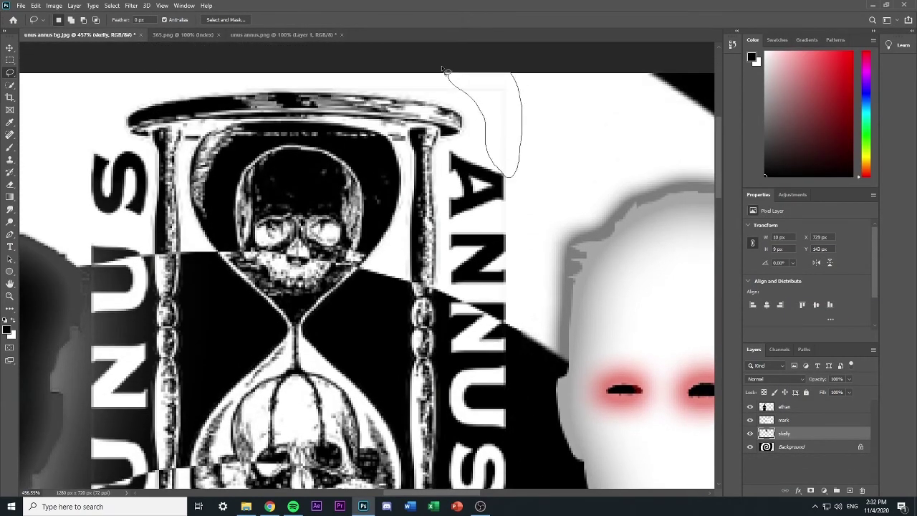
Step: Erase the remaining outline above the hourglass and along the outer side of the UNUS lettering with lasso selections
mouse_move(443, 68)
mouse_down()
mouse_move(286, 93)
mouse_move(412, 94)
mouse_move(387, 82)
mouse_move(270, 86)
mouse_up()
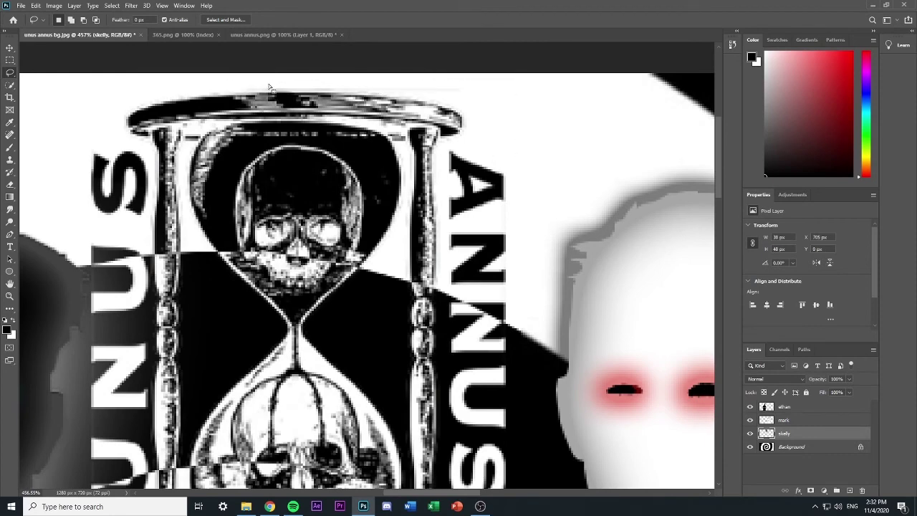
key(Delete)
key(ctrl+d)
scroll(85, 277, down, 1)
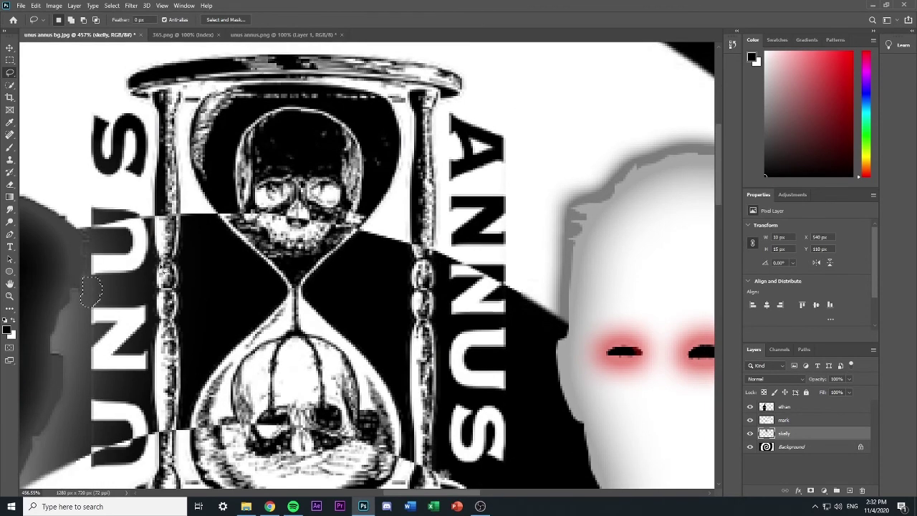
scroll(90, 287, down, 1)
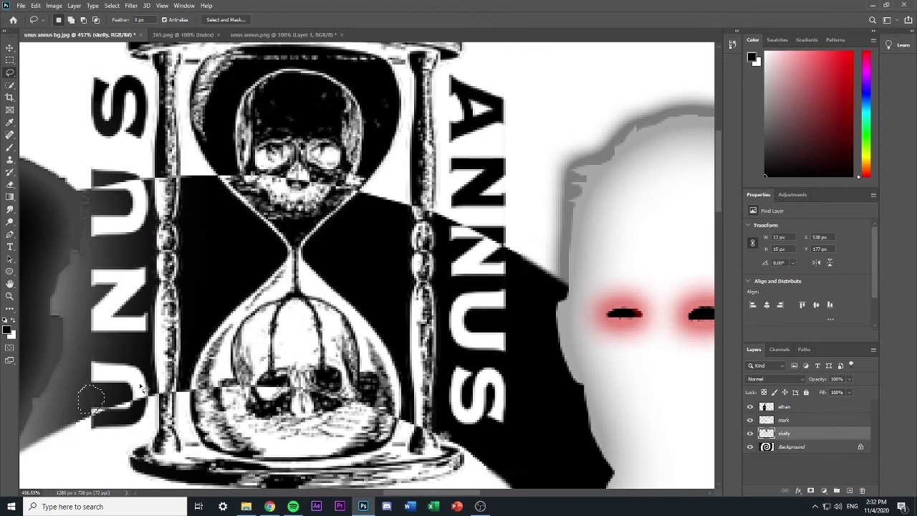
scroll(534, 312, up, 2)
key(ctrl+0)
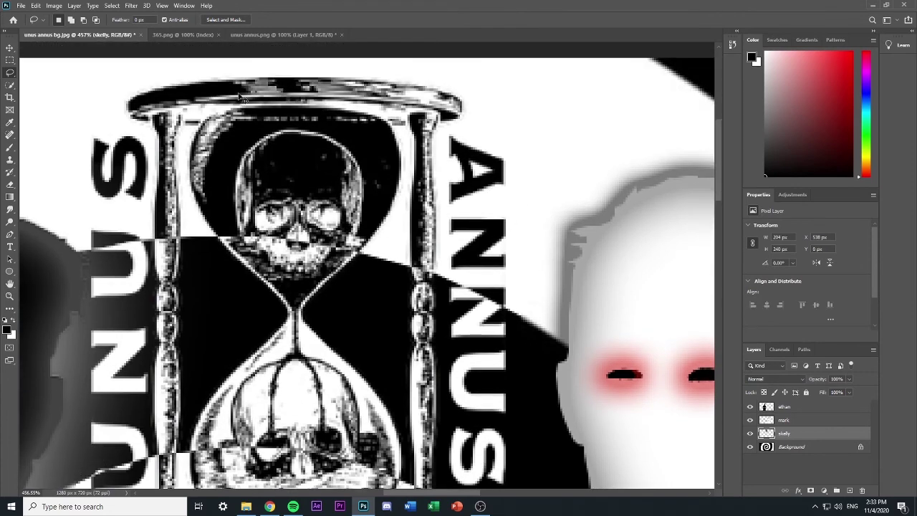
Step: Try shifting the hourglass logo slightly, and undo the move
click(9, 48)
drag(367, 159, 362, 160)
key(ctrl+z)
click(10, 72)
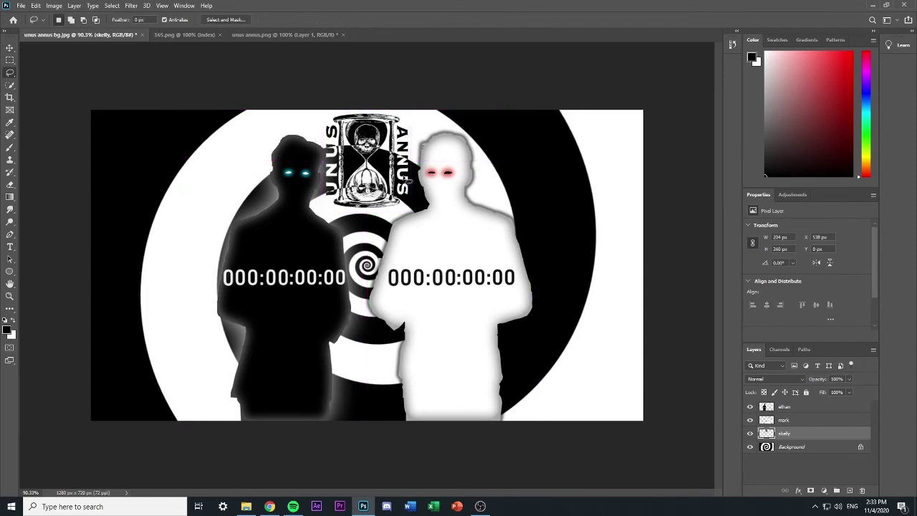
scroll(380, 159, up, 10)
scroll(462, 143, down, 7)
key(ctrl+0)
Step: Switch to Chrome and search Google Images for "bow and arrow clipart png"
click(269, 507)
click(84, 26)
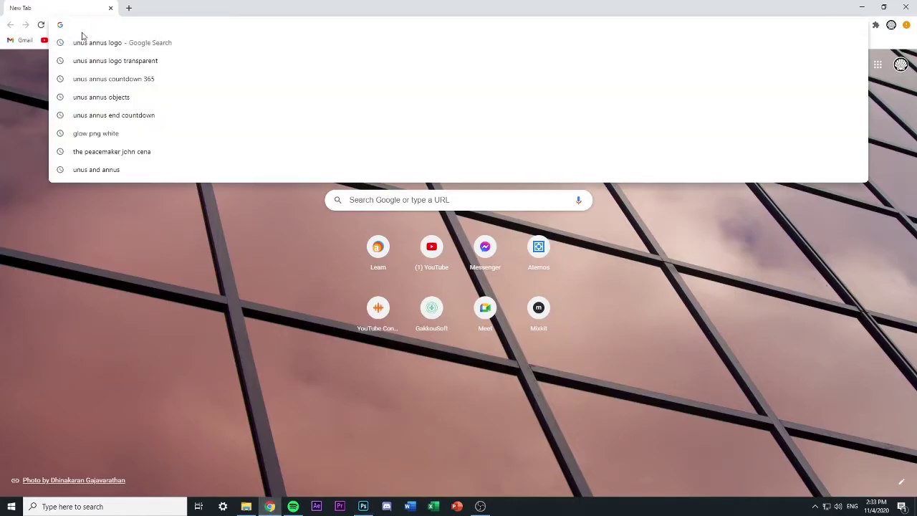
text(bow and arrow cl)
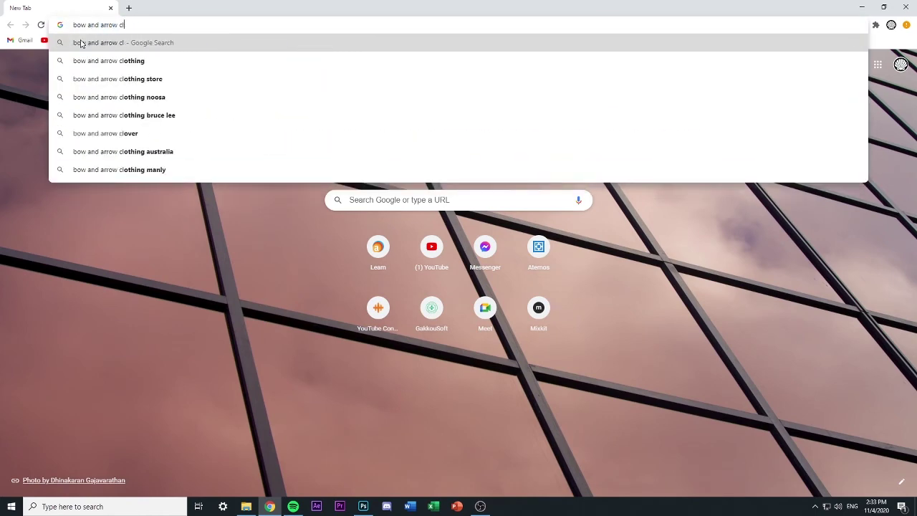
text(ipart png)
key(Return)
click(127, 81)
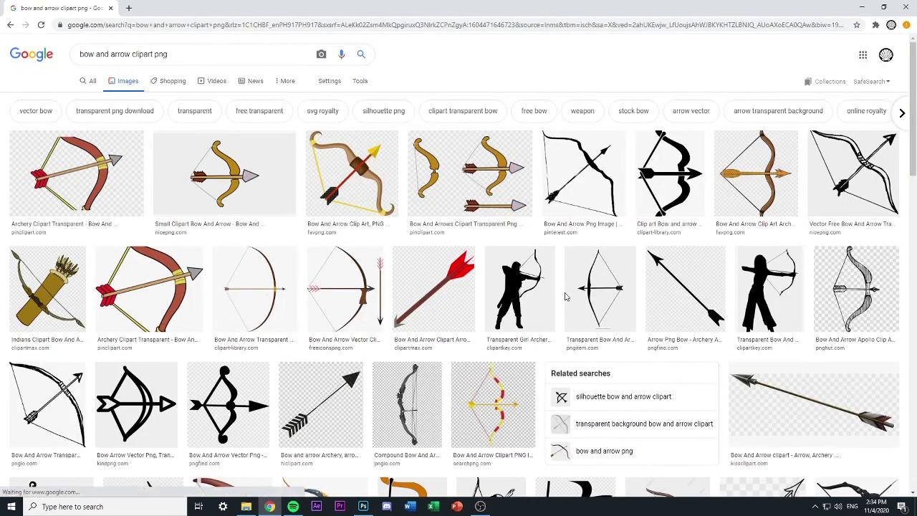
click(255, 288)
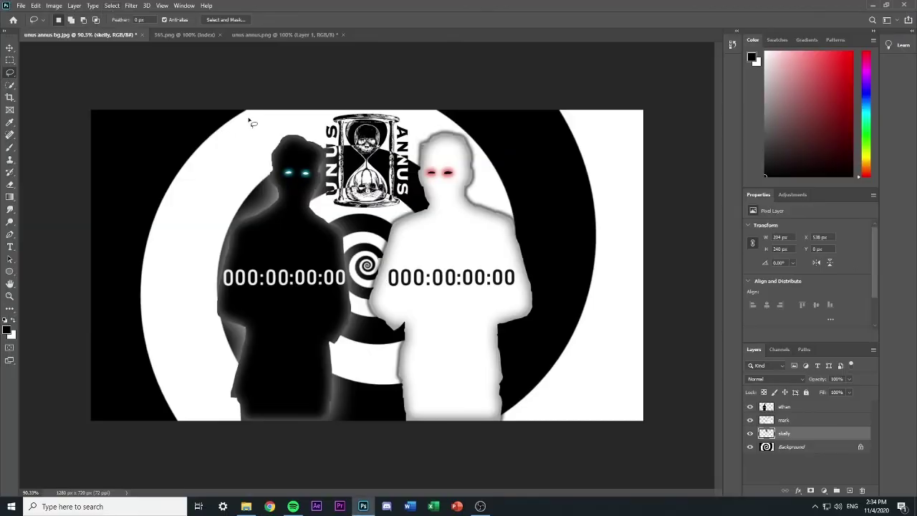
Step: Save the composition in Photoshop as a layered PSD named "unus annus" in the RANDOM folder
click(21, 5)
click(72, 123)
text(unus annus)
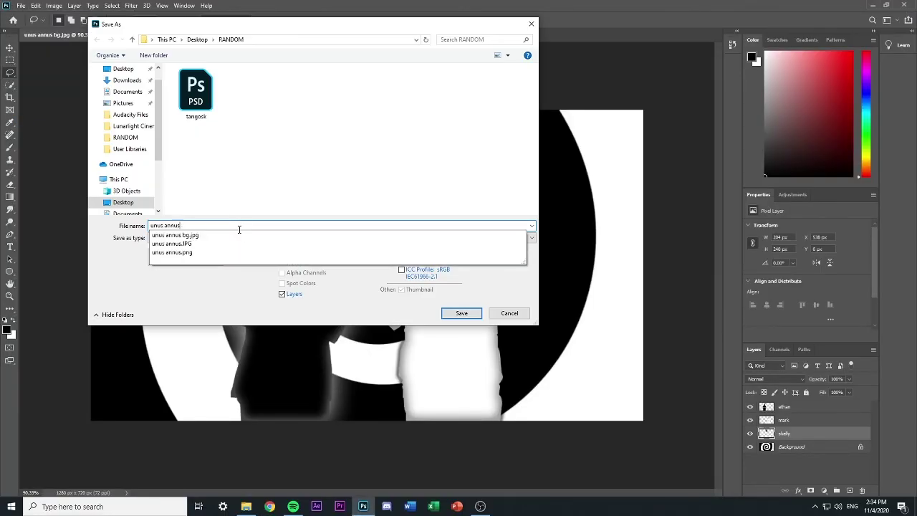
click(457, 313)
key(Return)
click(21, 5)
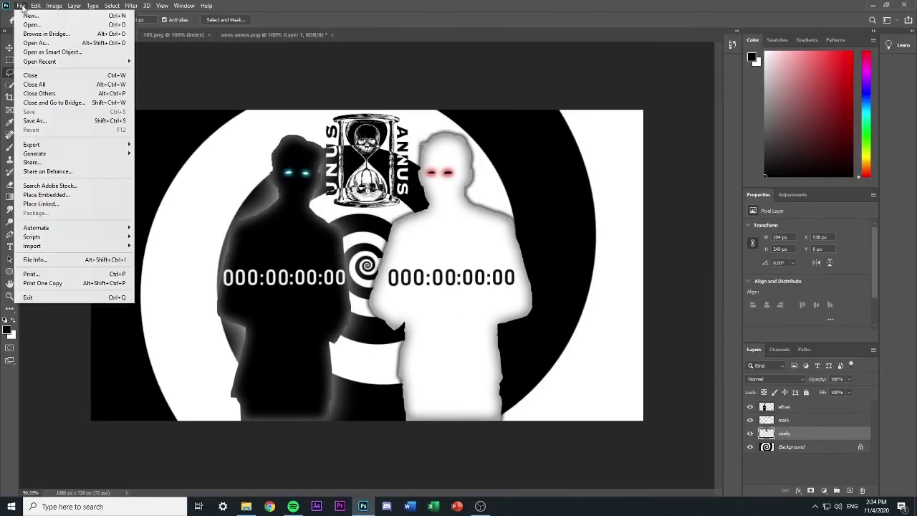
click(215, 153)
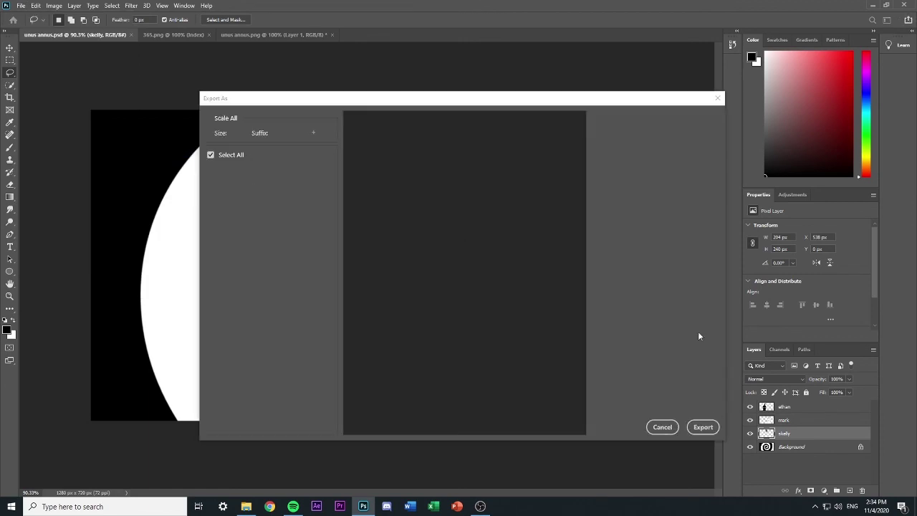
click(663, 427)
Step: Save a JPEG copy named "unus annus" in the RANDOM folder, replacing the existing file
click(21, 5)
click(50, 122)
click(206, 238)
click(178, 312)
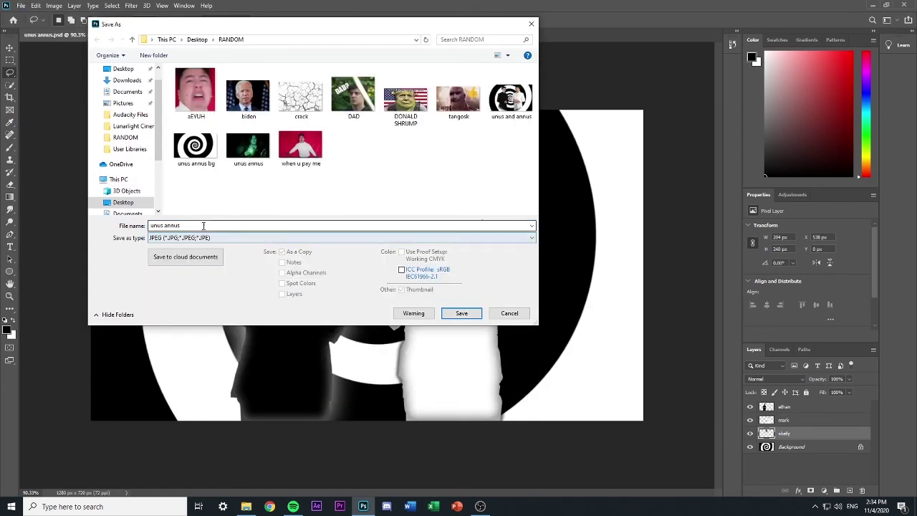
click(464, 315)
click(477, 255)
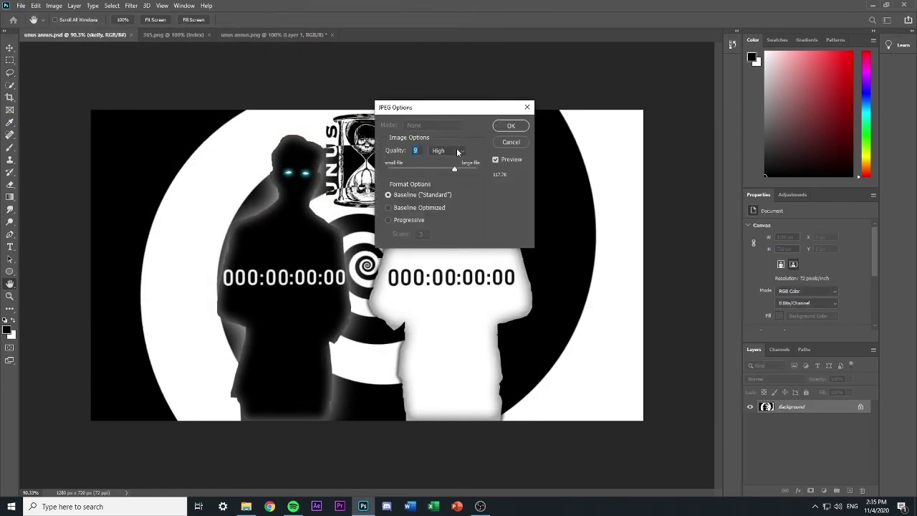